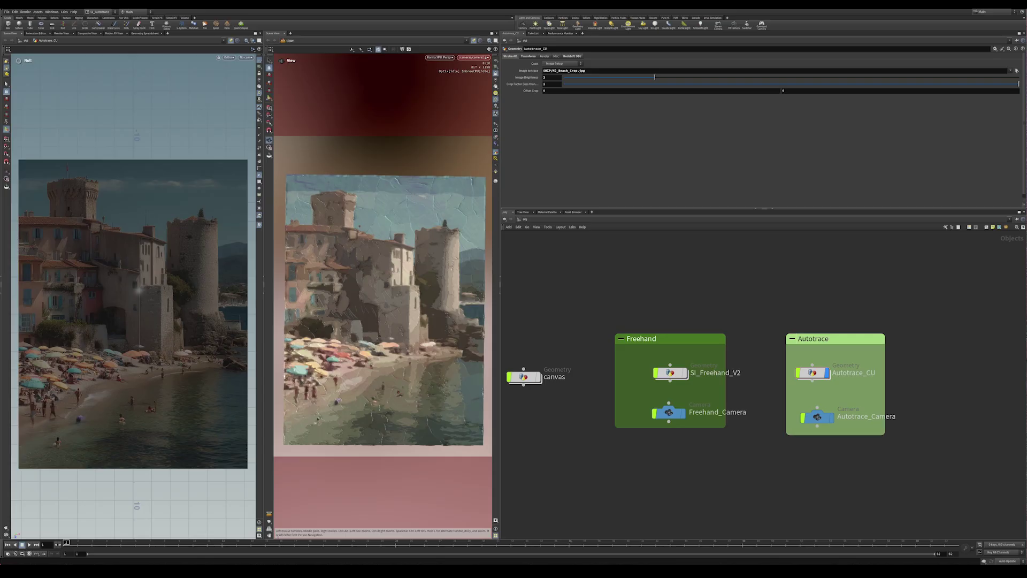
Examine the brush-stroke detail of the rendered beach painting up close and return to the full picture
{"action": "scroll", "coordinate": [379, 222], "scroll_direction": "up", "scroll_amount": 8}
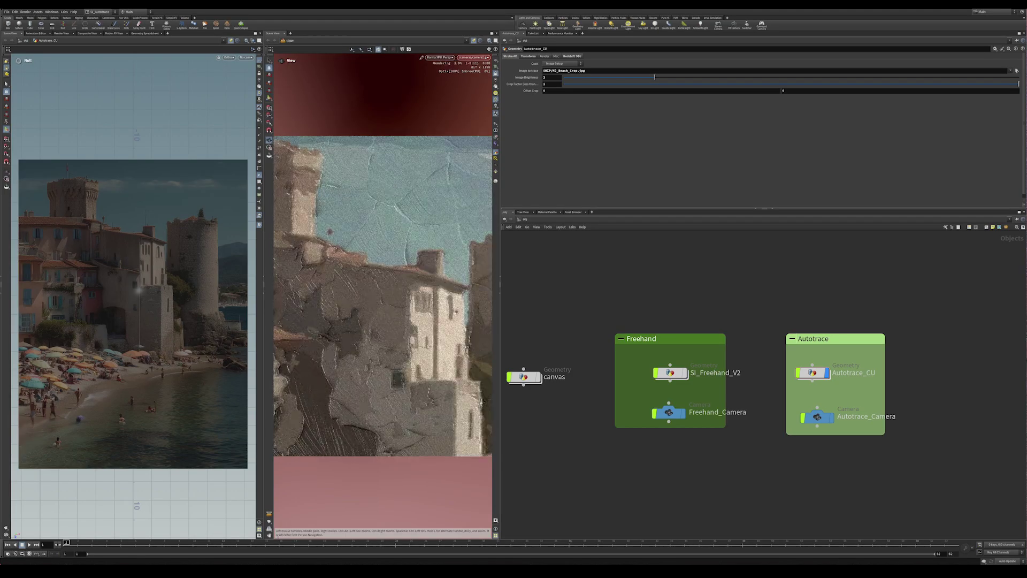
{"action": "mouse_move", "coordinate": [383, 327]}
{"action": "left_mouse_down"}
{"action": "mouse_move", "coordinate": [354, 241]}
{"action": "mouse_move", "coordinate": [343, 249]}
{"action": "mouse_move", "coordinate": [370, 276]}
{"action": "mouse_move", "coordinate": [387, 334]}
{"action": "mouse_move", "coordinate": [355, 354]}
{"action": "left_mouse_up"}
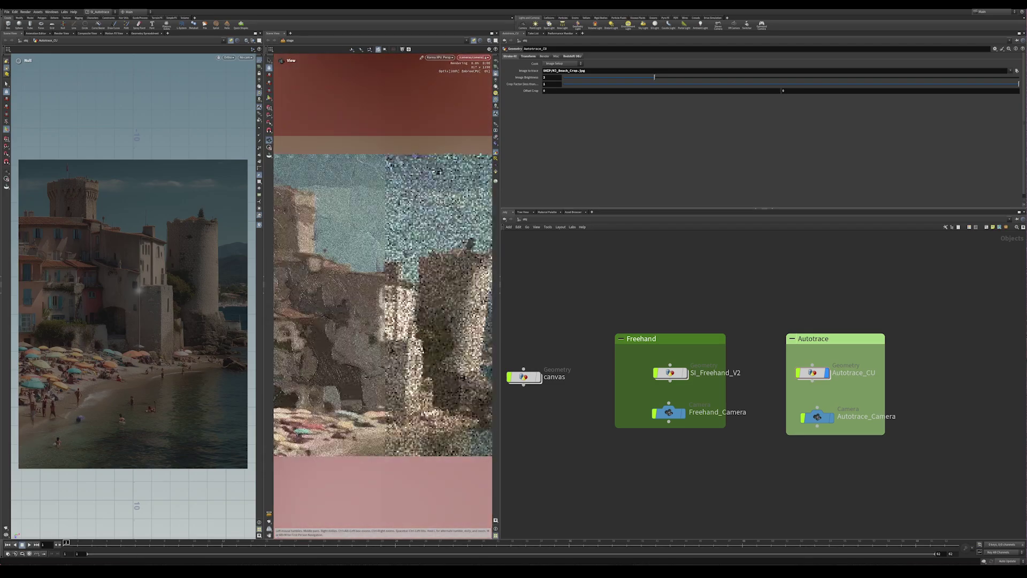
{"action": "scroll", "coordinate": [383, 296], "scroll_direction": "down", "scroll_amount": 5}
{"action": "left_click_drag", "start_coordinate": [383, 296], "coordinate": [380, 319]}
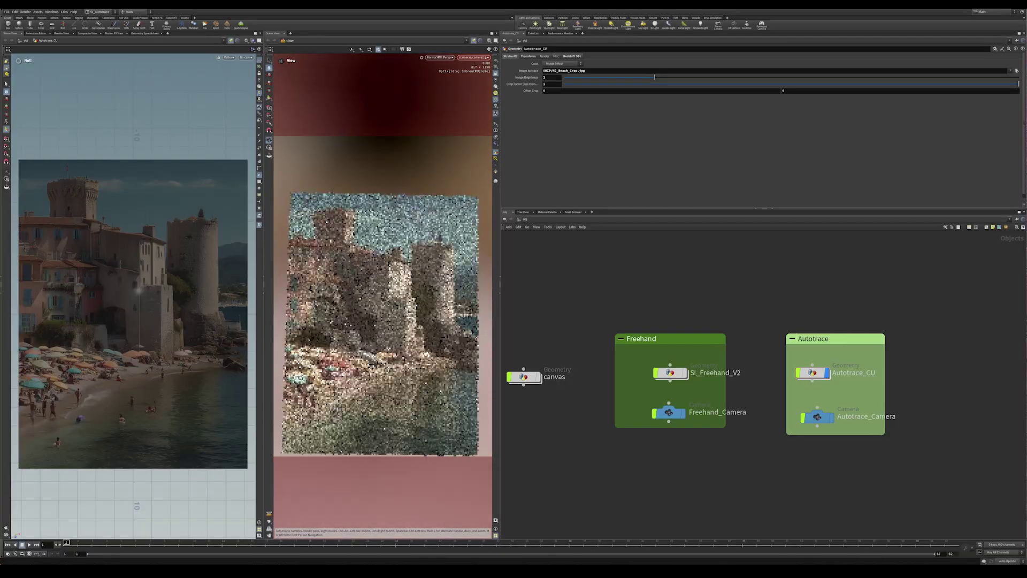
{"action": "middle_click_drag", "start_coordinate": [380, 320], "coordinate": [377, 306]}
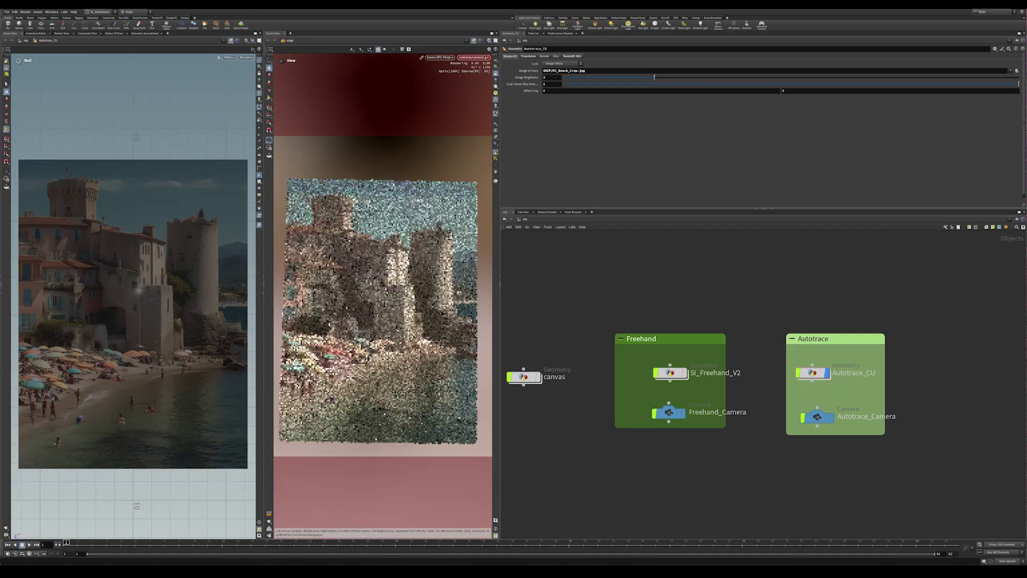
Switch the Autotrace_CU display to Processed_Geometry and inspect its traced colour pieces up close in the scene viewport
{"action": "left_click", "coordinate": [559, 63]}
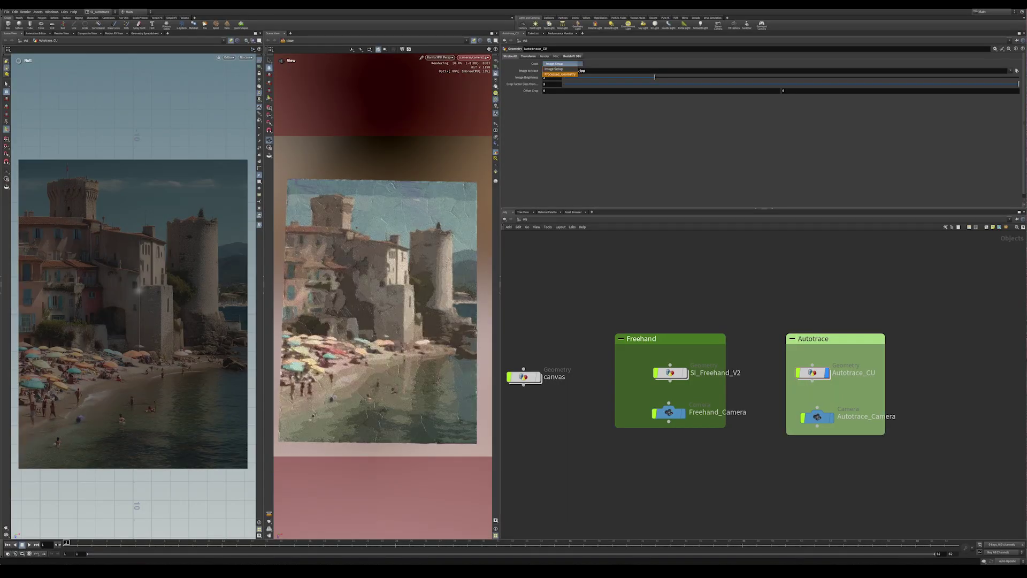
{"action": "left_click", "coordinate": [559, 74]}
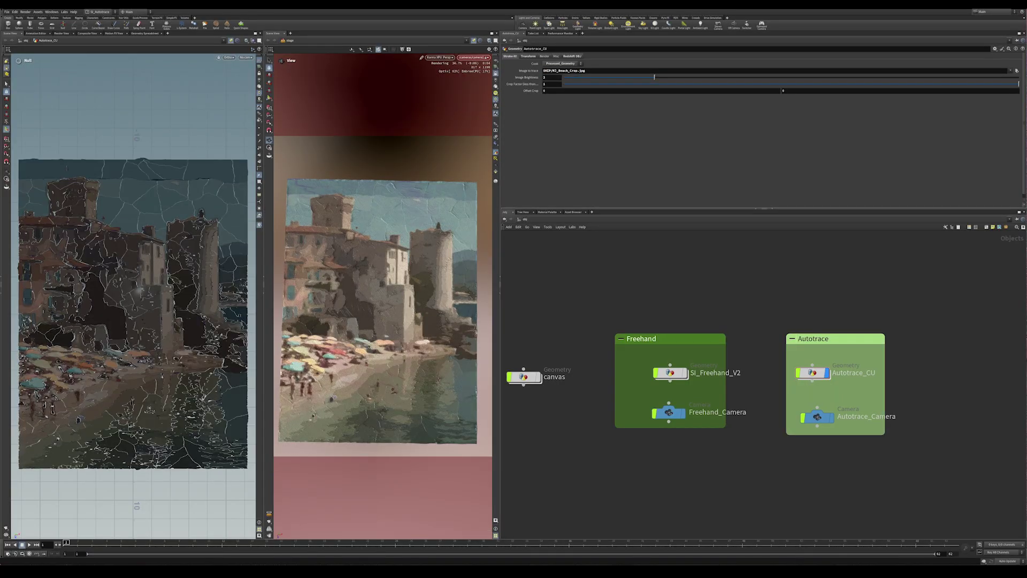
{"action": "scroll", "coordinate": [141, 287], "scroll_direction": "up", "scroll_amount": 10}
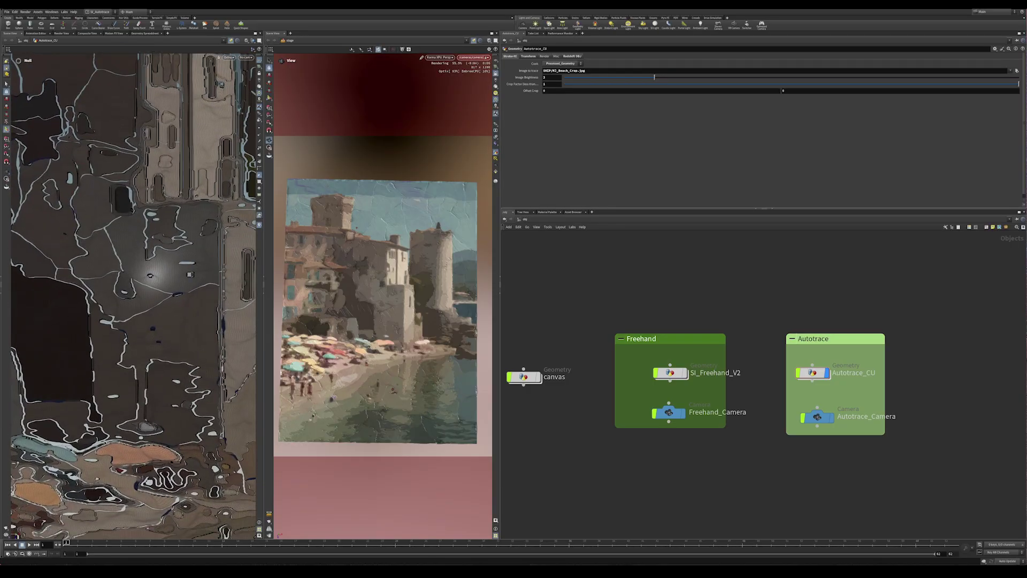
{"action": "scroll", "coordinate": [140, 288], "scroll_direction": "down", "scroll_amount": 6}
{"action": "middle_click_drag", "start_coordinate": [140, 225], "coordinate": [136, 298]}
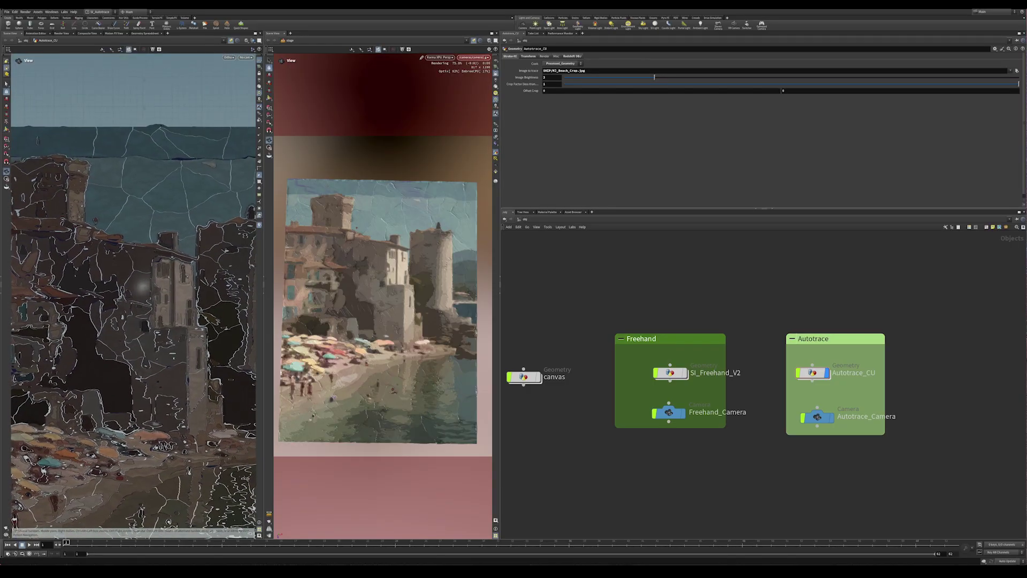
{"action": "scroll", "coordinate": [140, 288], "scroll_direction": "up", "scroll_amount": 3}
{"action": "key", "text": "space"}
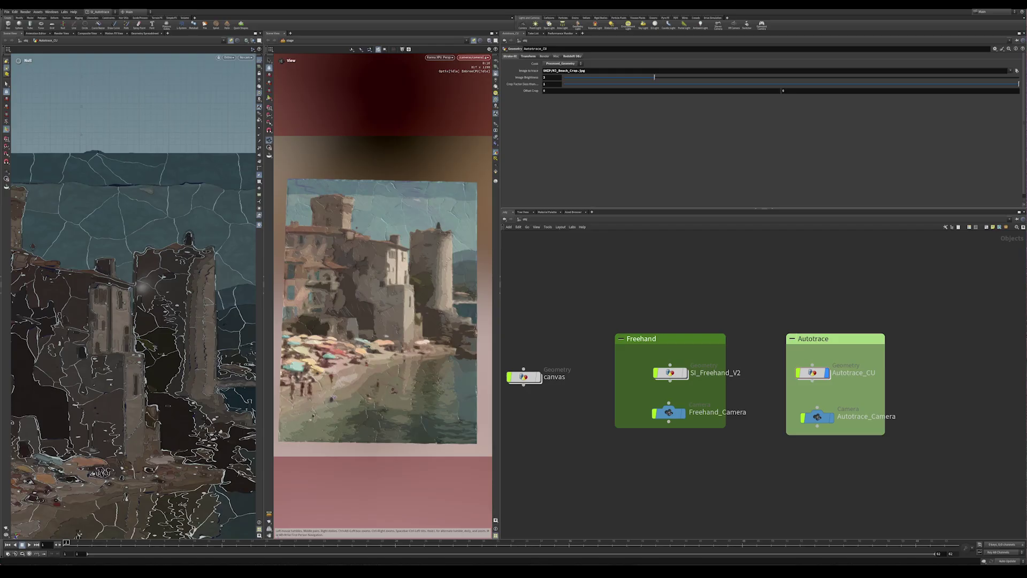
{"action": "key", "text": "space"}
{"action": "right_click_drag", "start_coordinate": [192, 364], "coordinate": [140, 364]}
{"action": "middle_click_drag", "start_coordinate": [141, 364], "coordinate": [142, 305]}
{"action": "right_click_drag", "start_coordinate": [139, 293], "coordinate": [152, 295]}
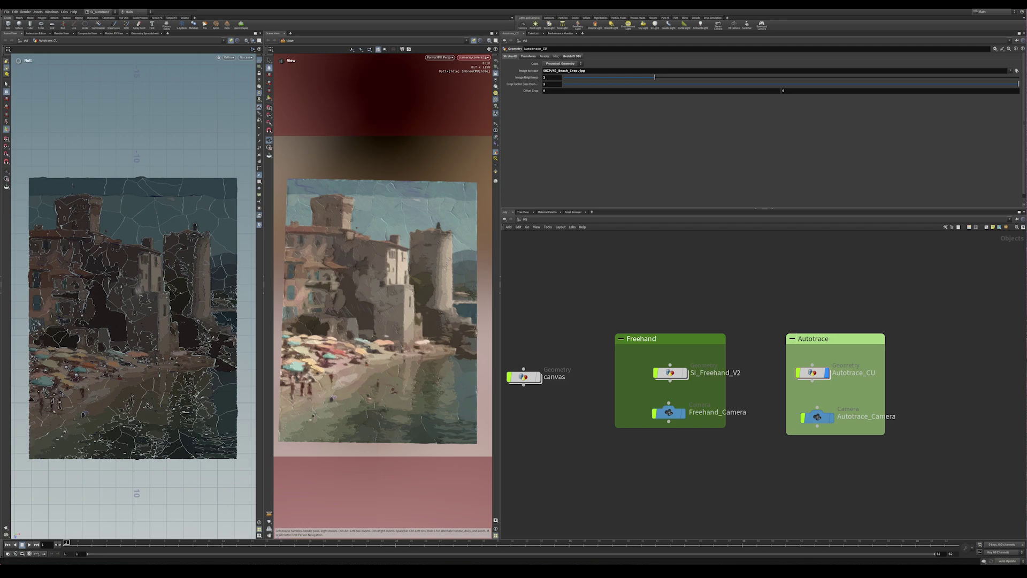
Compare the source image with the traced pieces by setting Autotrace_CU to Image Setup and back to Processed_Geometry
{"action": "middle_click_drag", "start_coordinate": [824, 316], "coordinate": [798, 273]}
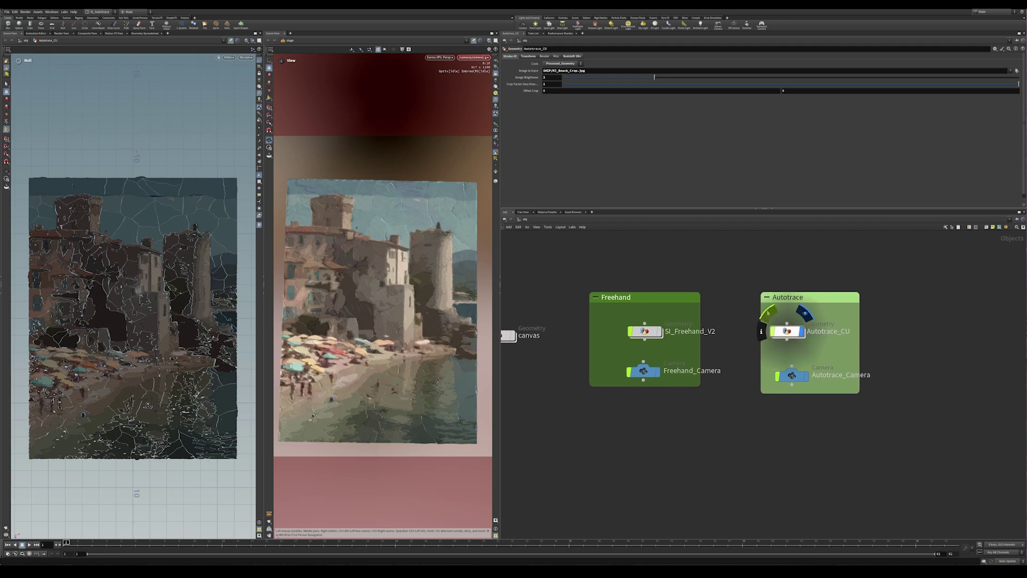
{"action": "left_click", "coordinate": [561, 64]}
{"action": "left_click", "coordinate": [558, 69]}
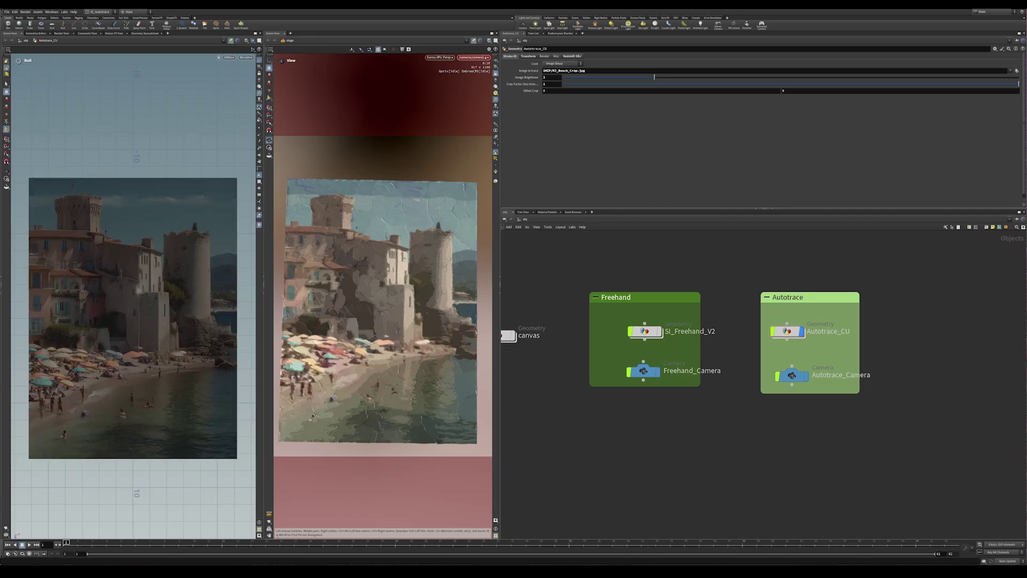
{"action": "left_click", "coordinate": [560, 63]}
{"action": "left_click", "coordinate": [560, 65]}
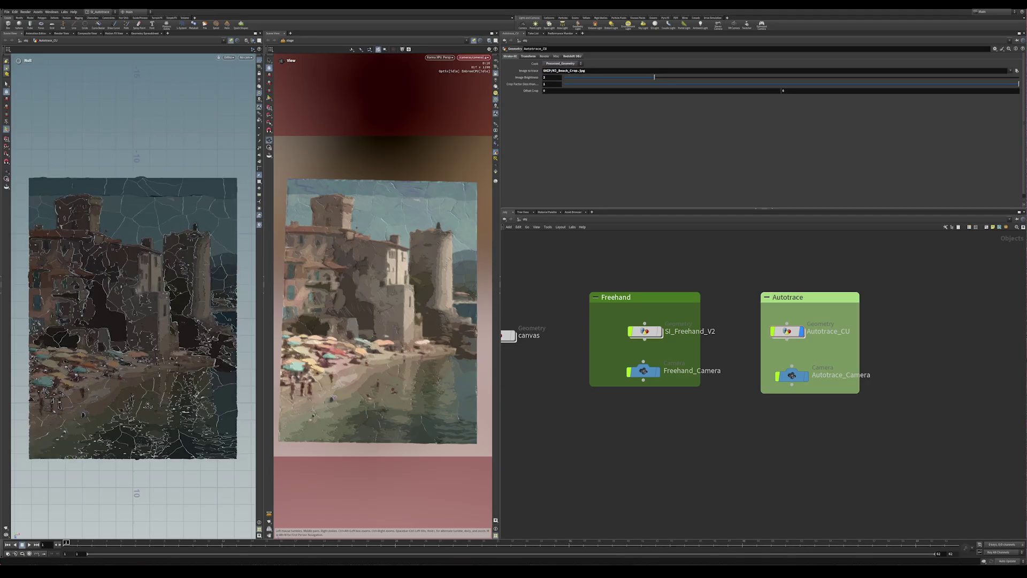
Enter the Autotrace_CU network and display the clusterpoints1 node that quantises the image colours
{"action": "double_click", "coordinate": [787, 331]}
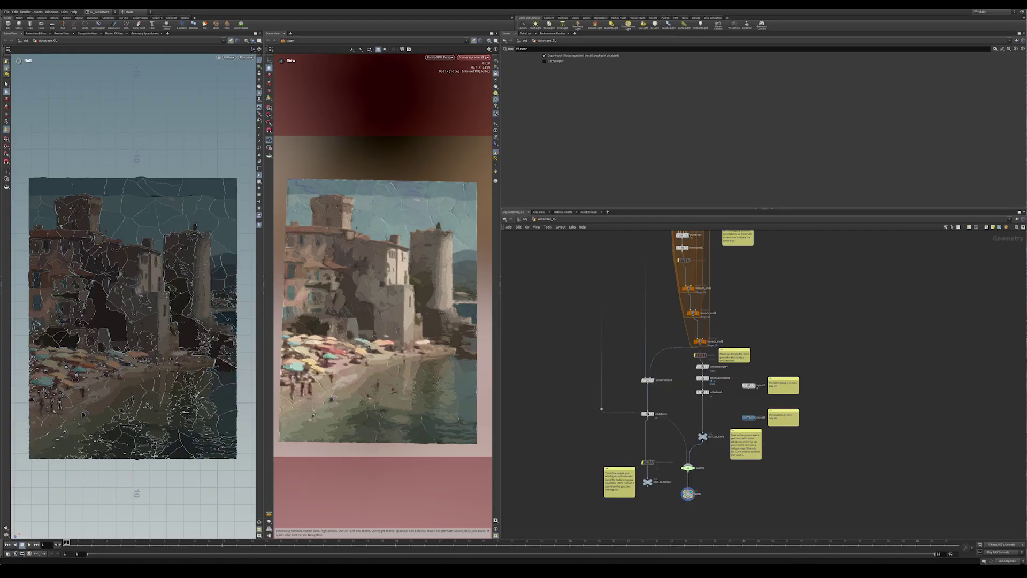
{"action": "middle_click_drag", "start_coordinate": [669, 299], "coordinate": [652, 495]}
{"action": "middle_click_drag", "start_coordinate": [658, 251], "coordinate": [665, 515]}
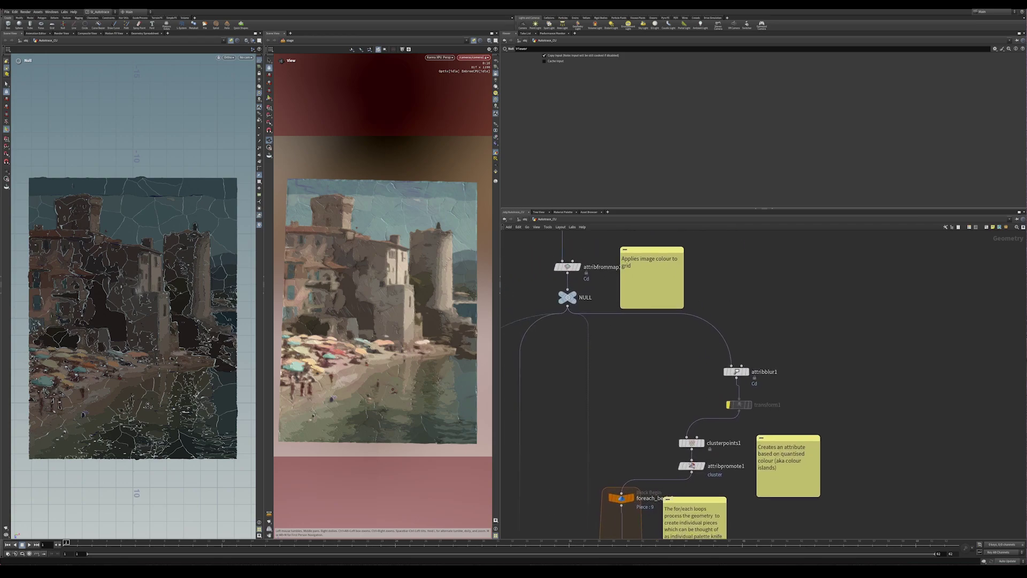
{"action": "mouse_move", "coordinate": [691, 443]}
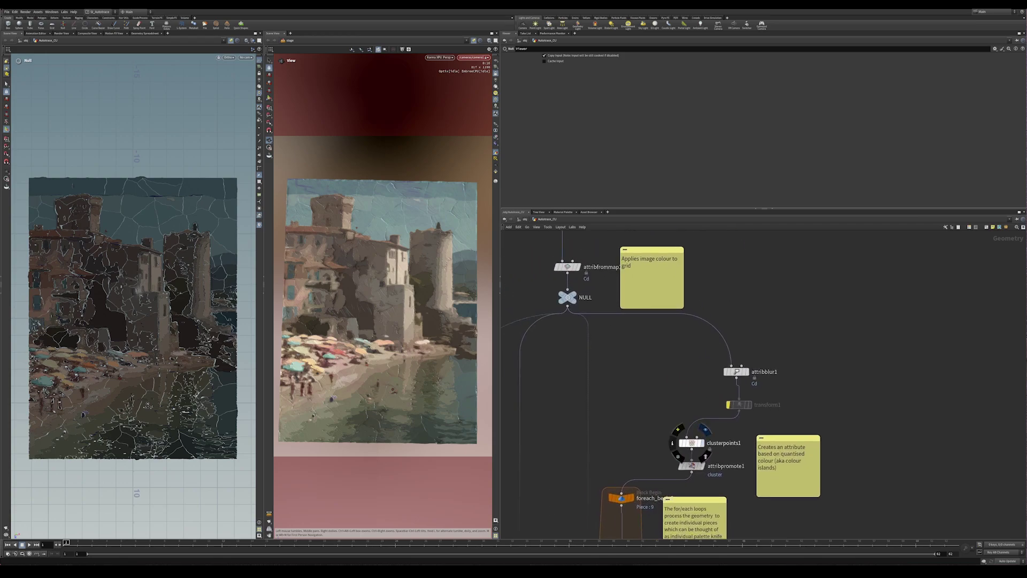
{"action": "left_click", "coordinate": [705, 429]}
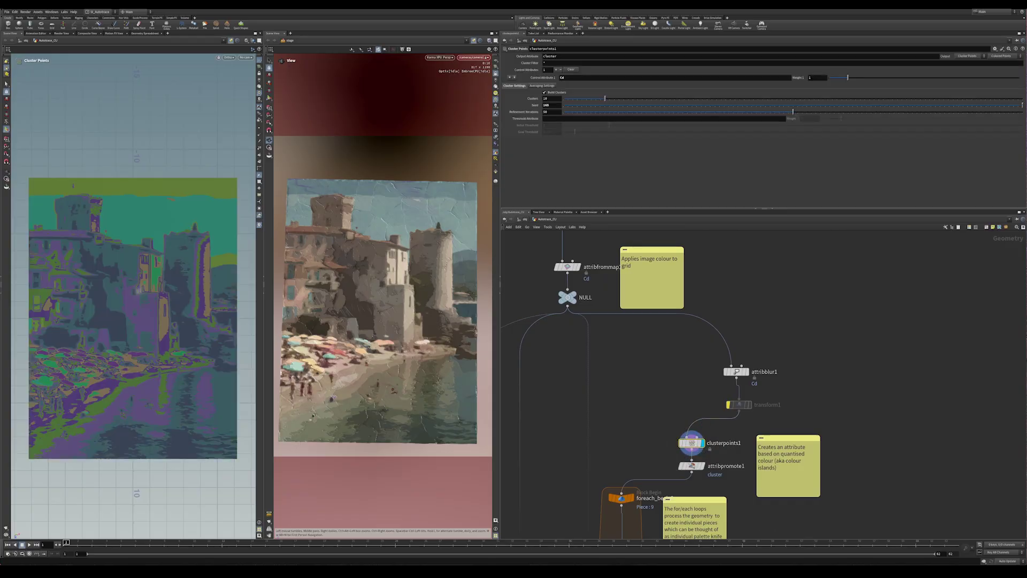
Examine the for-each loop from attribpromote1 through the tiny-island removal, extrusion and Voronoi fracture to the edge distortion in pointvop7
{"action": "middle_click_drag", "start_coordinate": [723, 476], "coordinate": [767, 311]}
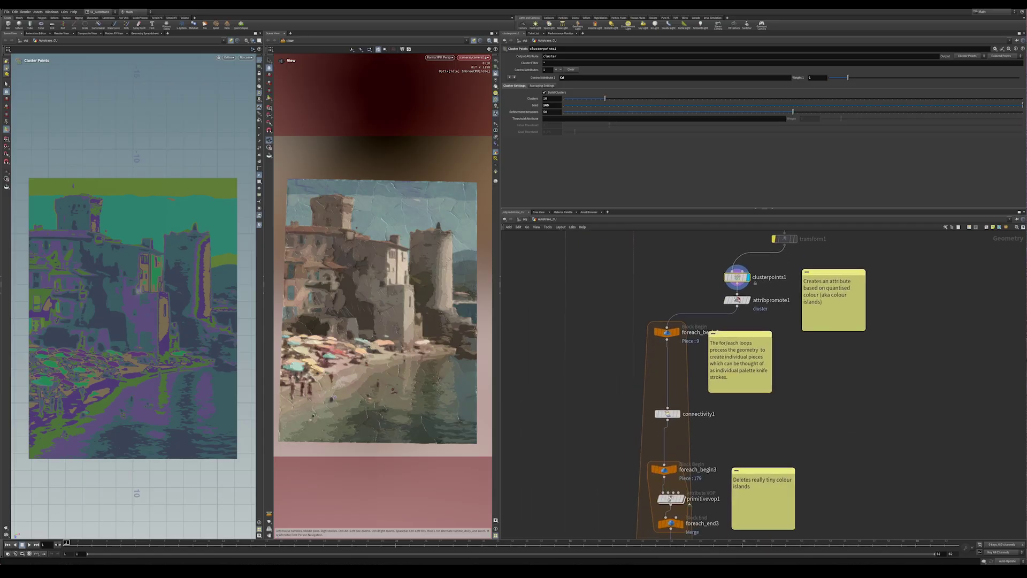
{"action": "middle_click_drag", "start_coordinate": [696, 498], "coordinate": [669, 322]}
{"action": "scroll", "coordinate": [729, 529], "scroll_direction": "down", "scroll_amount": 5}
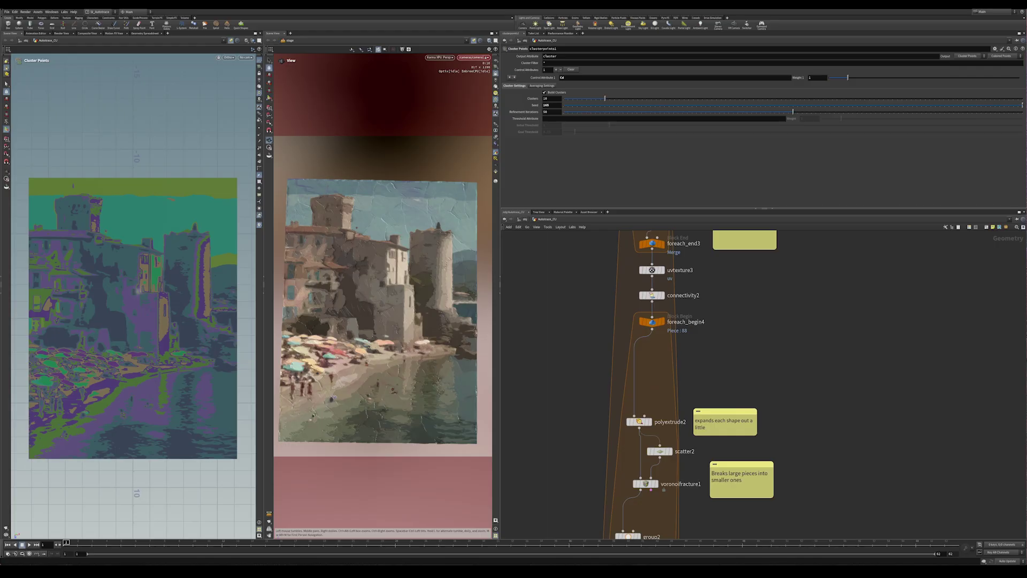
{"action": "middle_click_drag", "start_coordinate": [659, 506], "coordinate": [709, 421]}
{"action": "scroll", "coordinate": [664, 406], "scroll_direction": "up", "scroll_amount": 3}
{"action": "scroll", "coordinate": [663, 405], "scroll_direction": "up", "scroll_amount": 3}
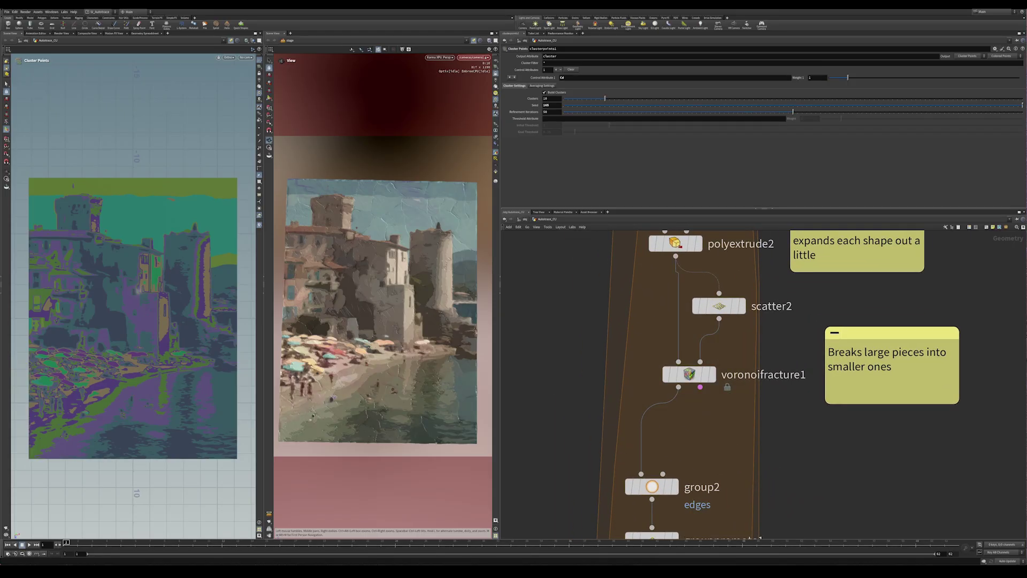
{"action": "middle_click_drag", "start_coordinate": [709, 421], "coordinate": [722, 378]}
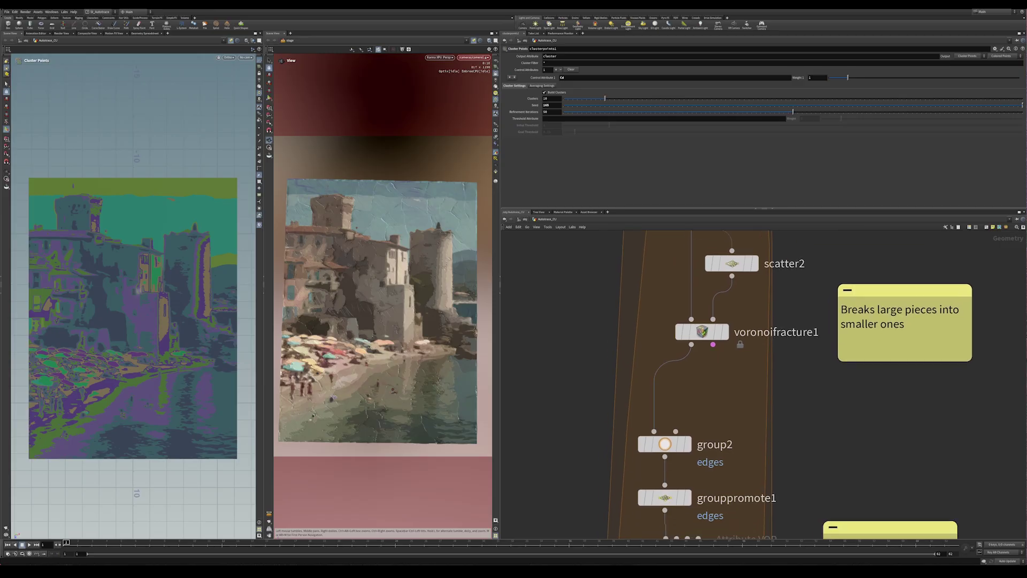
{"action": "middle_click_drag", "start_coordinate": [720, 423], "coordinate": [724, 362]}
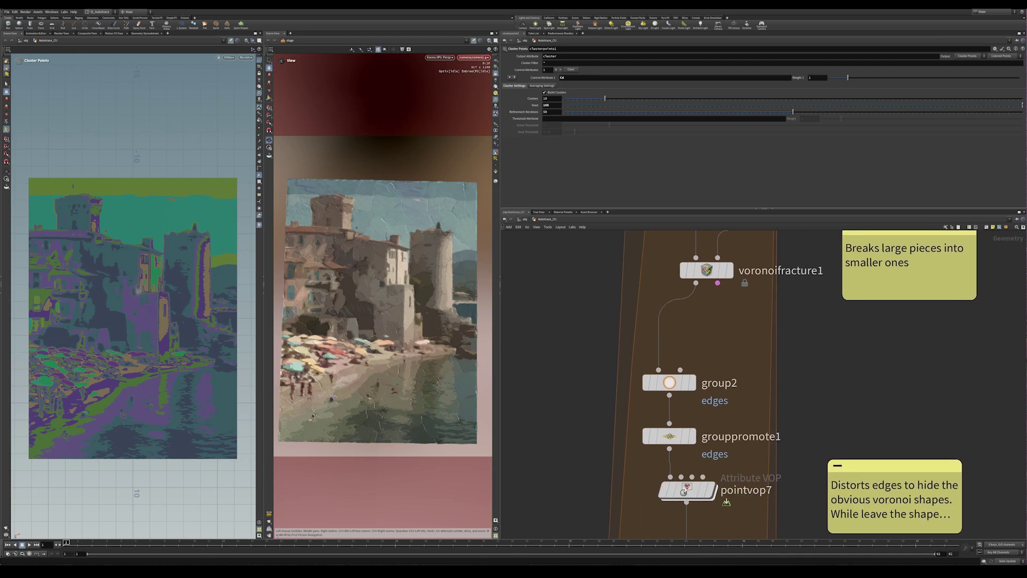
{"action": "middle_click_drag", "start_coordinate": [734, 444], "coordinate": [738, 392]}
{"action": "mouse_move", "coordinate": [698, 437]}
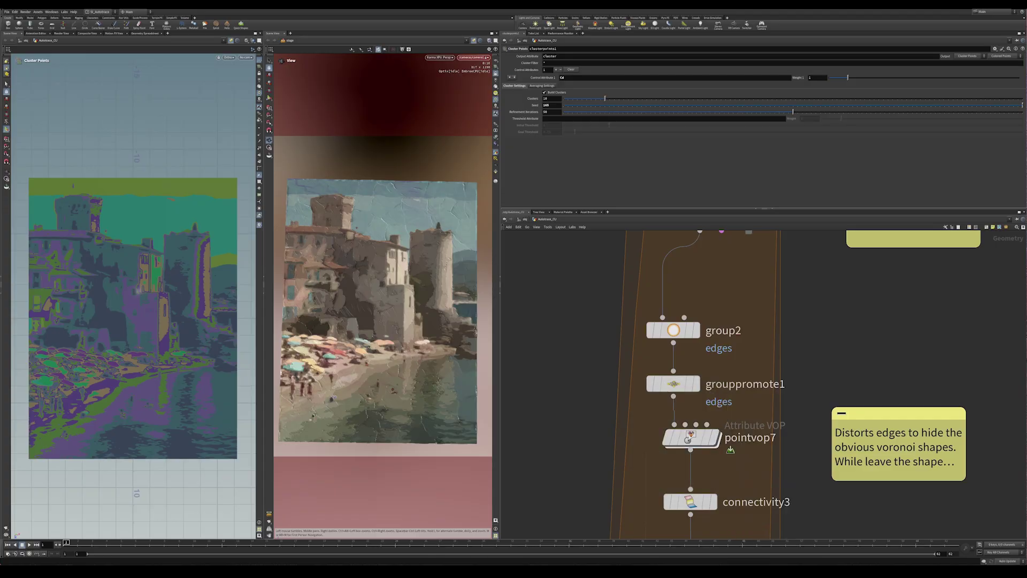
Examine the loop section that randomly rotates each piece's texture coordinates, and check the stroke directions in the render
{"action": "middle_click_drag", "start_coordinate": [776, 498], "coordinate": [808, 339]}
{"action": "scroll", "coordinate": [809, 339], "scroll_direction": "down", "scroll_amount": 5}
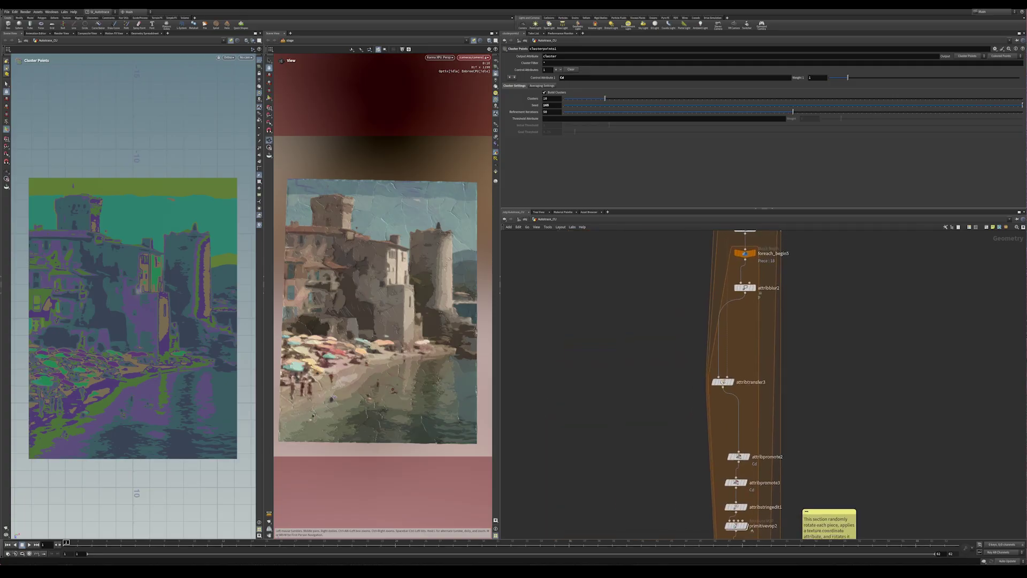
{"action": "middle_click_drag", "start_coordinate": [802, 439], "coordinate": [776, 240]}
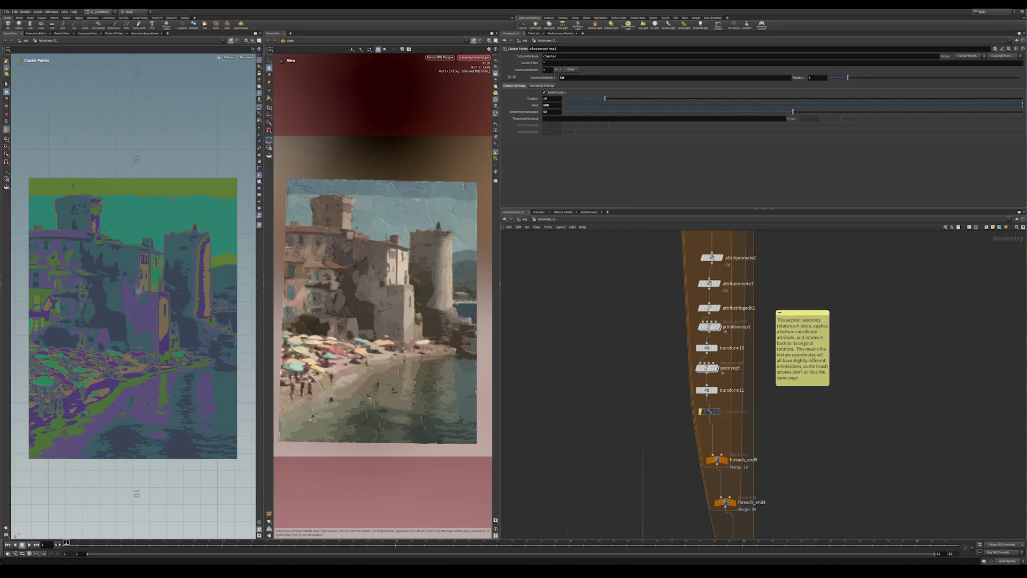
{"action": "middle_click_drag", "start_coordinate": [760, 369], "coordinate": [763, 391]}
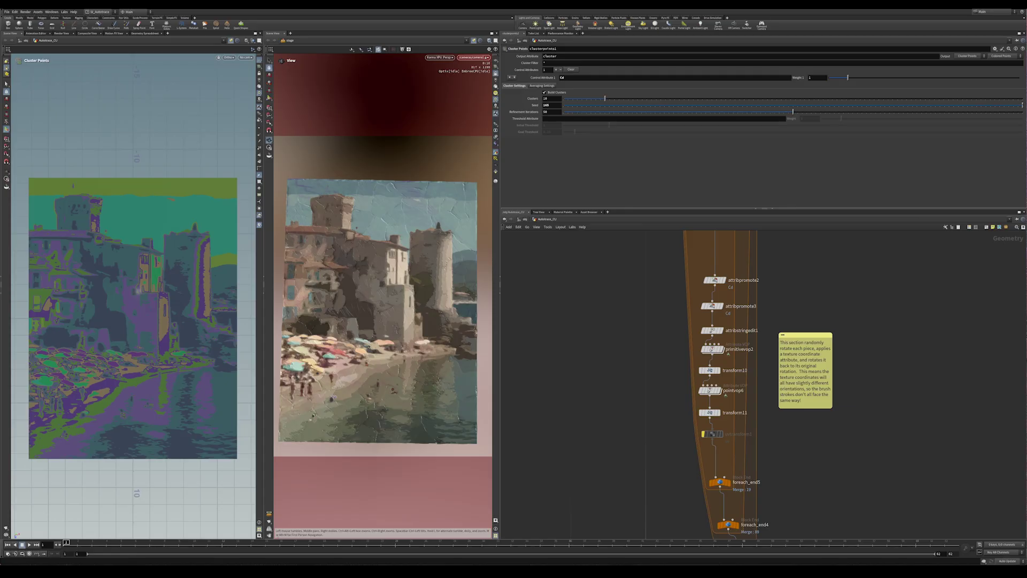
{"action": "scroll", "coordinate": [364, 241], "scroll_direction": "up", "scroll_amount": 5}
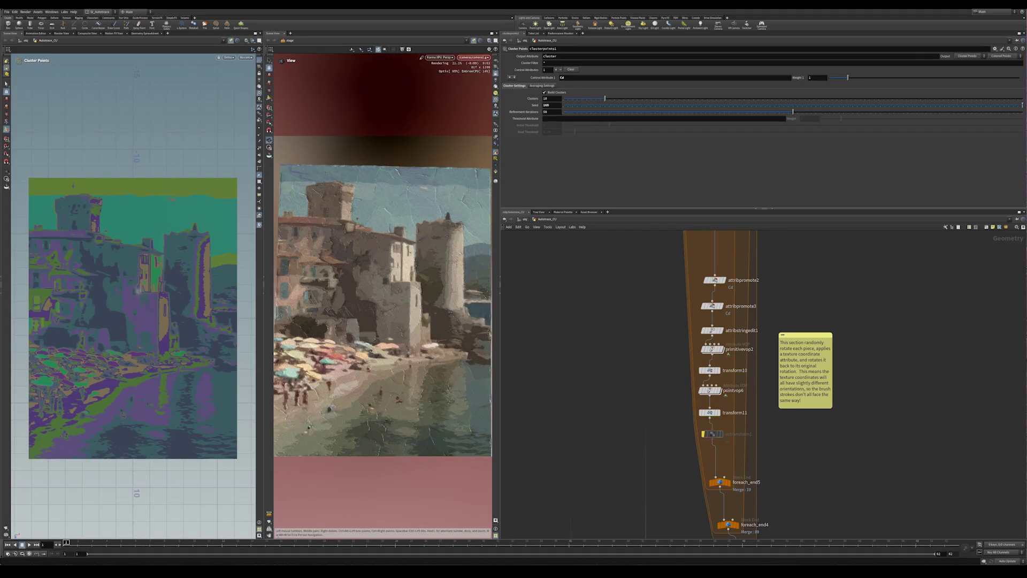
Display the OUT_to_COPs null below the for-each loops and follow its output through switch1 to the Viewer null
{"action": "middle_click_drag", "start_coordinate": [776, 481], "coordinate": [693, 320]}
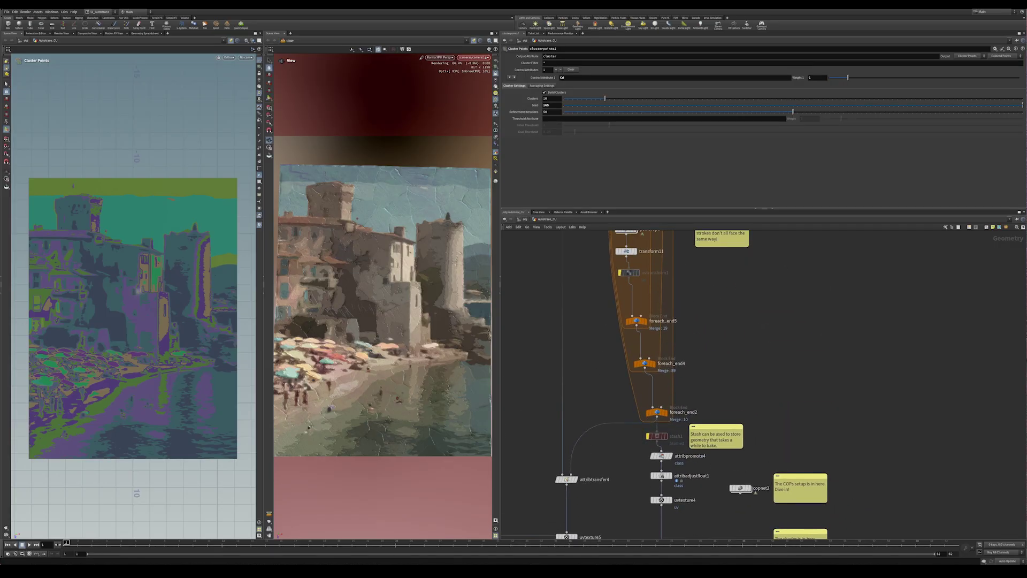
{"action": "middle_click_drag", "start_coordinate": [649, 424], "coordinate": [674, 353]}
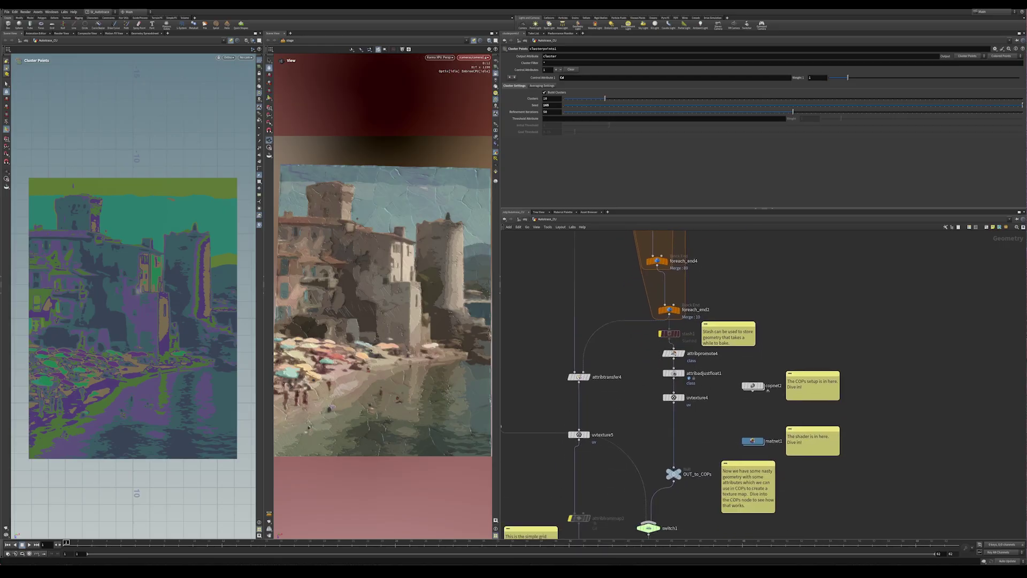
{"action": "middle_click_drag", "start_coordinate": [767, 390], "coordinate": [772, 370]}
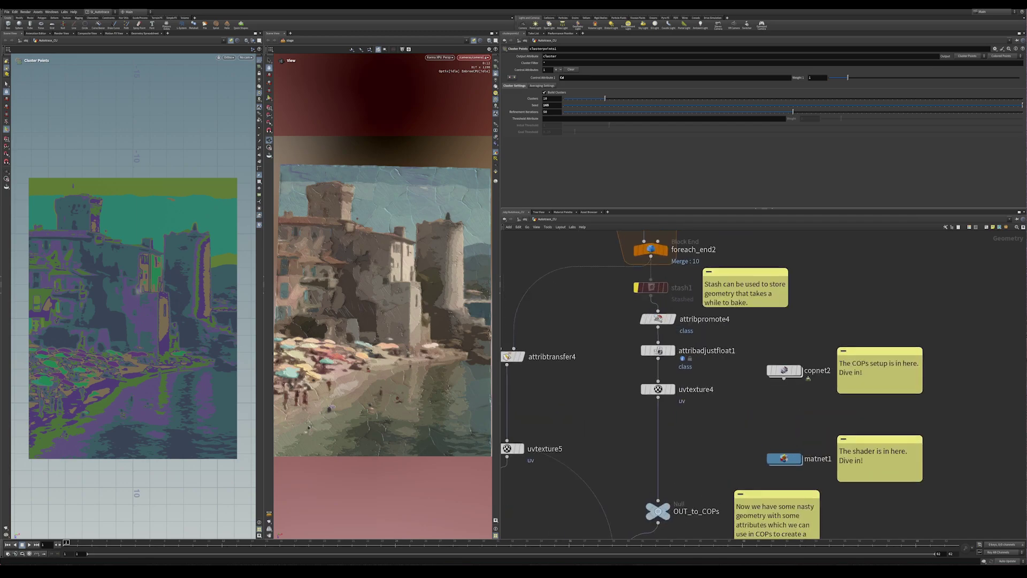
{"action": "middle_click_drag", "start_coordinate": [764, 399], "coordinate": [794, 393]}
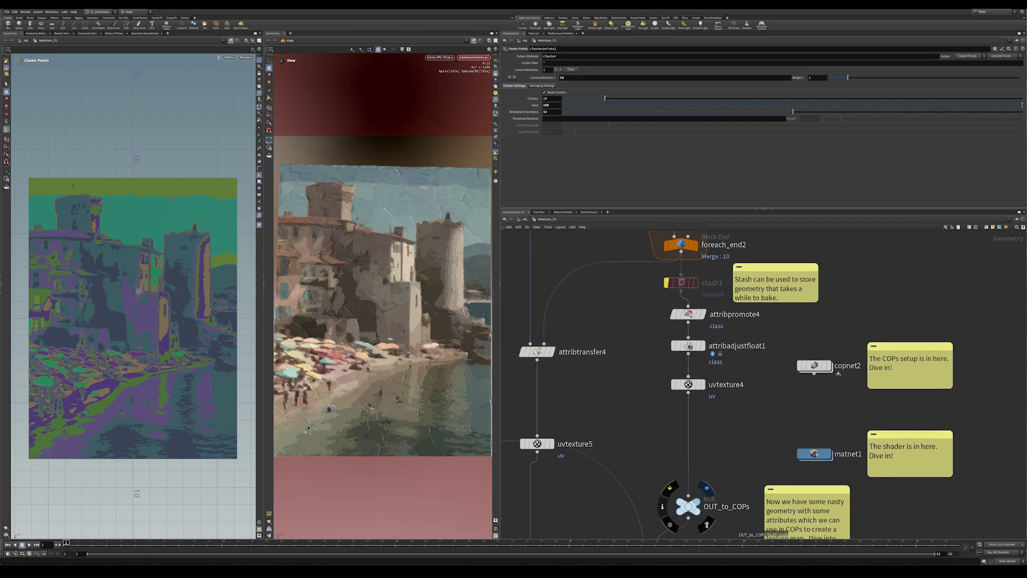
{"action": "left_click", "coordinate": [695, 507]}
{"action": "left_click", "coordinate": [689, 506]}
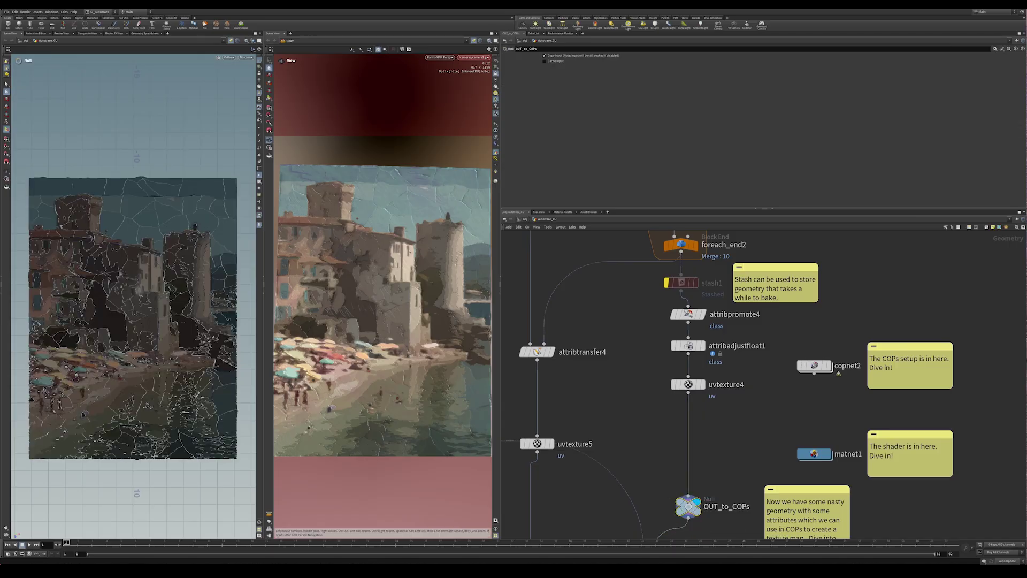
{"action": "middle_click_drag", "start_coordinate": [760, 455], "coordinate": [753, 374]}
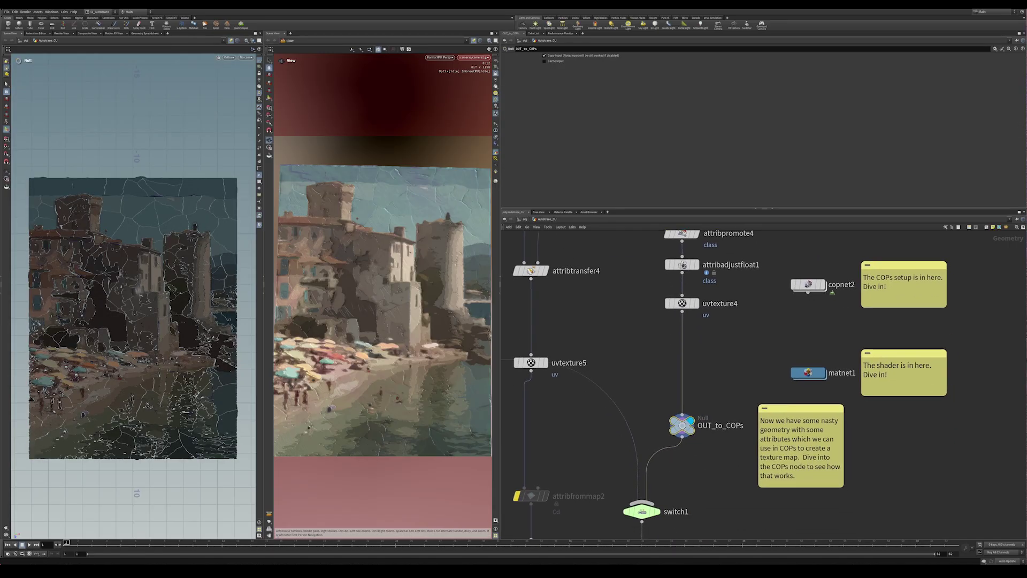
{"action": "middle_click_drag", "start_coordinate": [739, 428], "coordinate": [748, 398]}
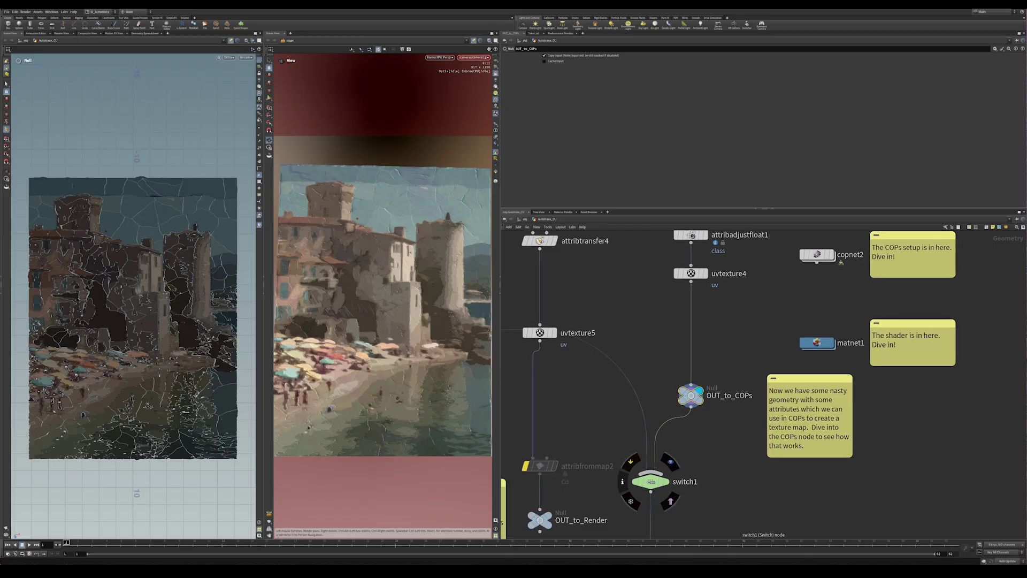
{"action": "middle_click_drag", "start_coordinate": [651, 482], "coordinate": [673, 346]}
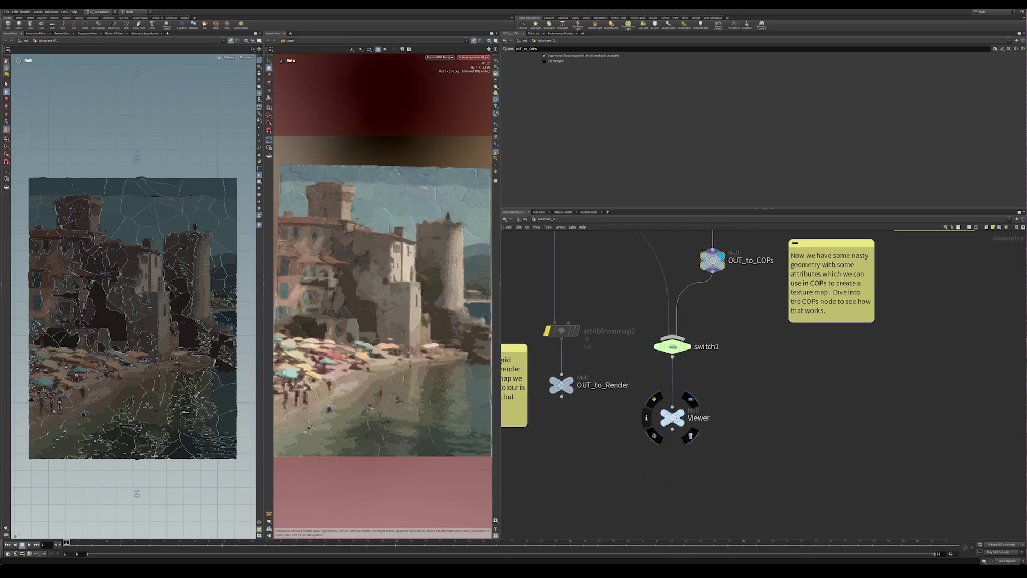
Enter the copnet2 network that holds the COPs setup, beside the OUT_to_COPs branch
{"action": "middle_click_drag", "start_coordinate": [672, 418], "coordinate": [685, 530]}
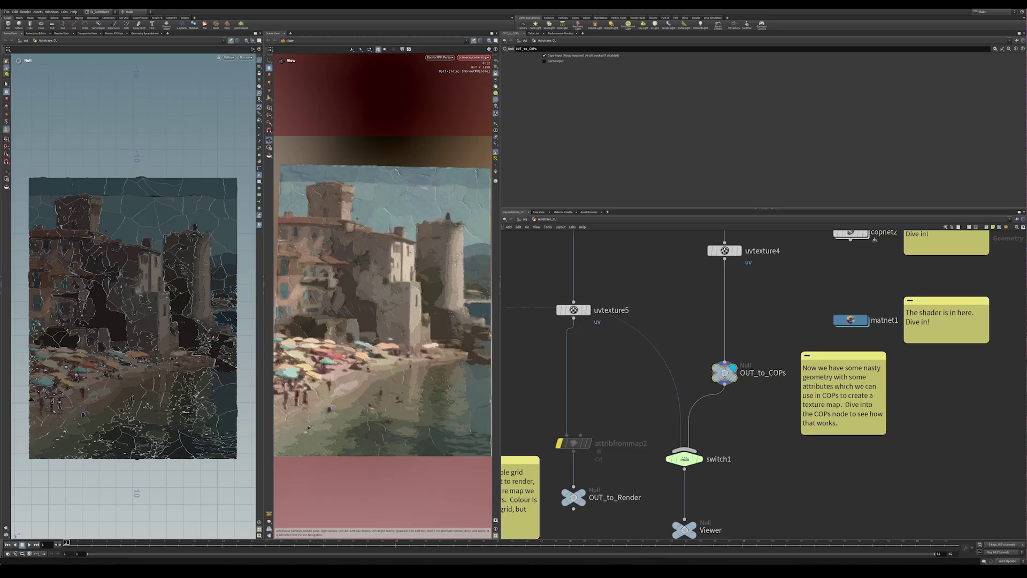
{"action": "middle_click_drag", "start_coordinate": [685, 529], "coordinate": [665, 533]}
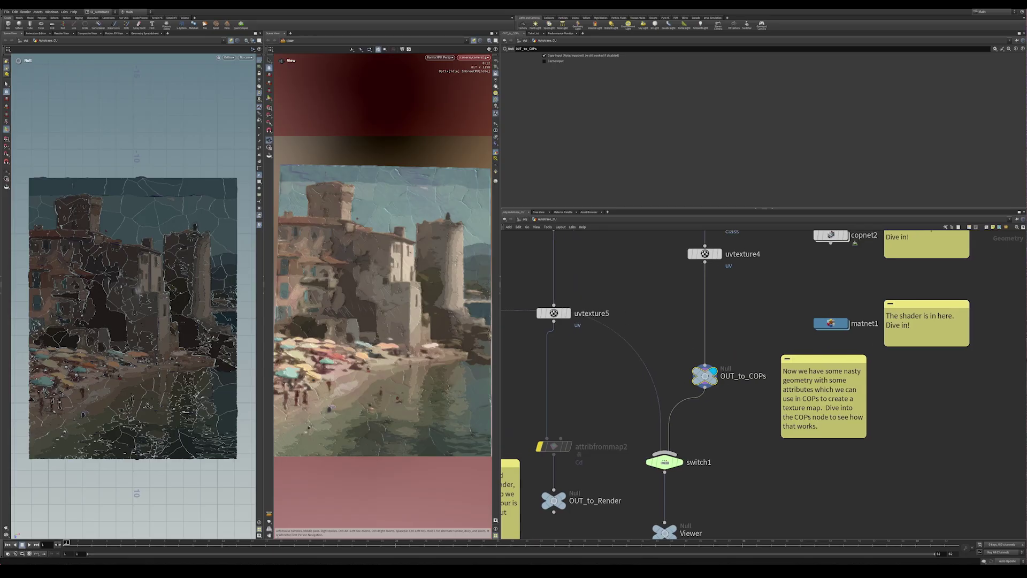
{"action": "middle_click_drag", "start_coordinate": [760, 321], "coordinate": [771, 352]}
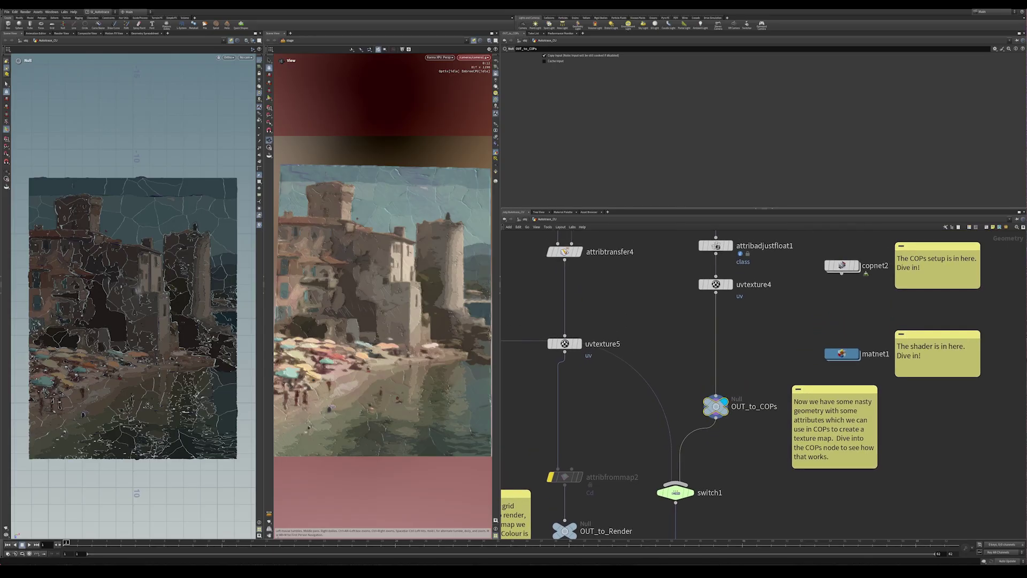
{"action": "middle_click_drag", "start_coordinate": [706, 405], "coordinate": [639, 417]}
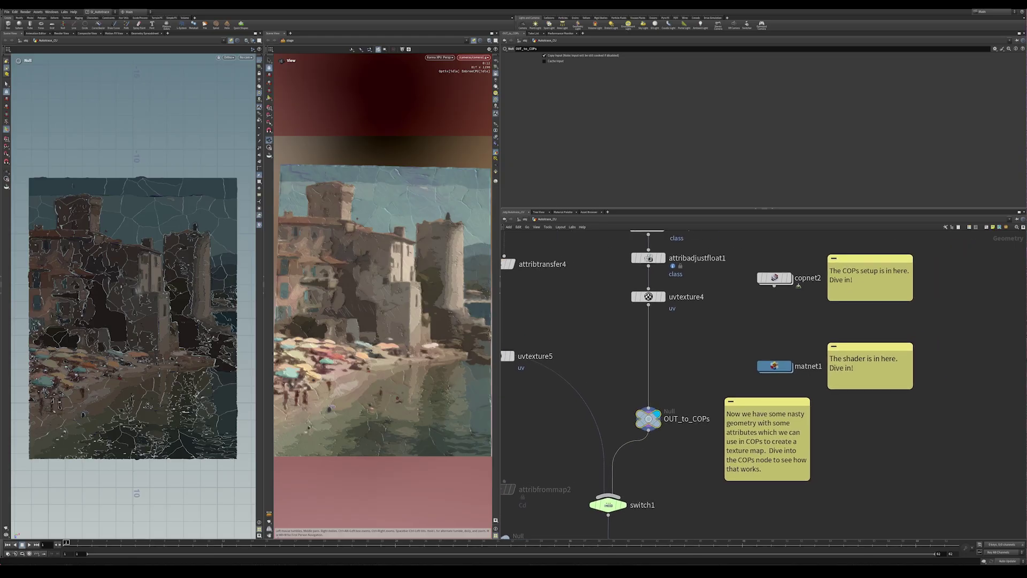
{"action": "mouse_move", "coordinate": [774, 278]}
{"action": "double_click", "coordinate": [774, 278]}
{"action": "middle_click_drag", "start_coordinate": [774, 278], "coordinate": [797, 281]}
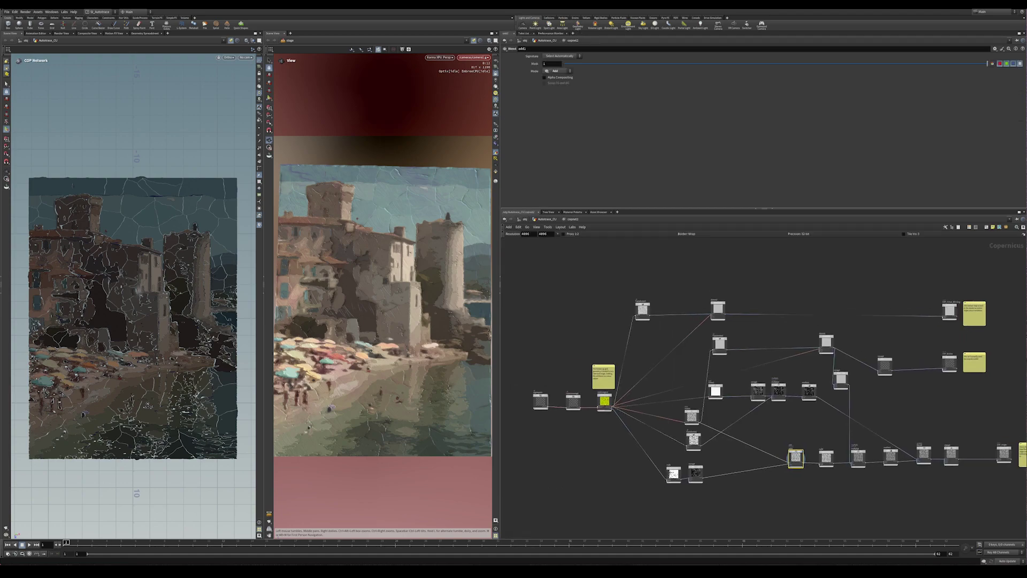
Inspect the settings of sopimport1, which loads the OUT_to_COPs geometry, and of rasterizesetup2
{"action": "scroll", "coordinate": [537, 415], "scroll_direction": "up", "scroll_amount": 5}
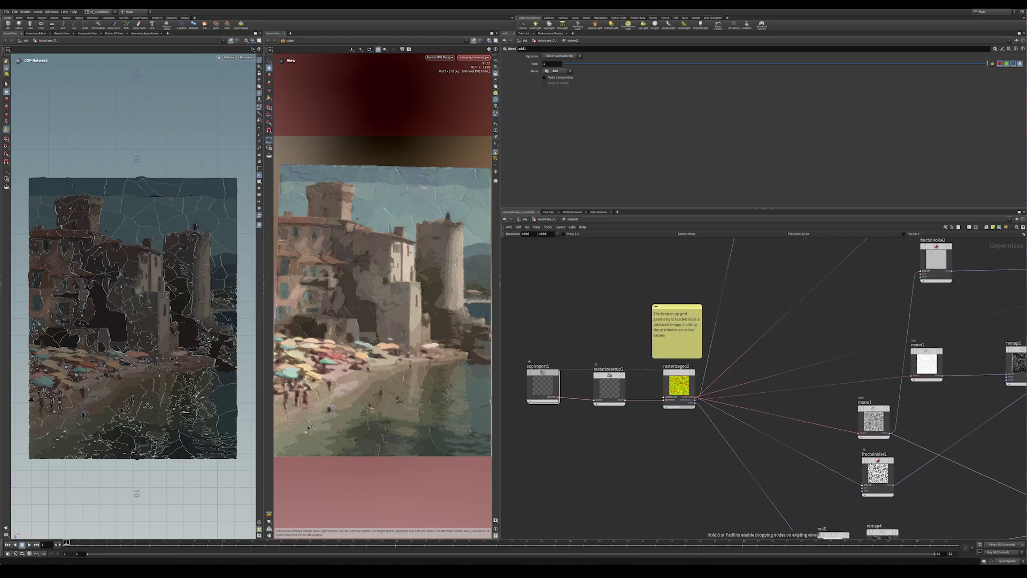
{"action": "left_click", "coordinate": [543, 384]}
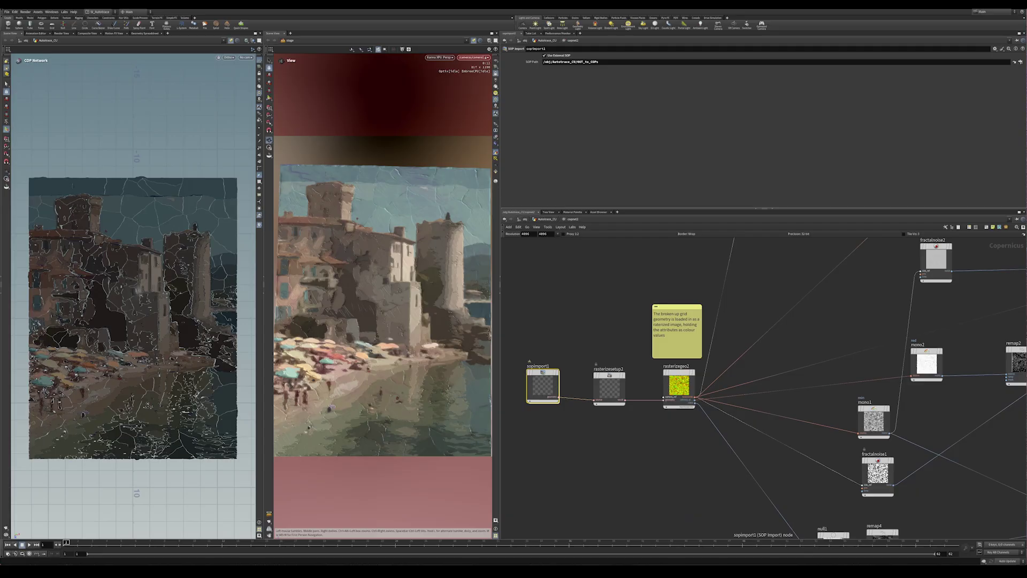
{"action": "mouse_move", "coordinate": [543, 385]}
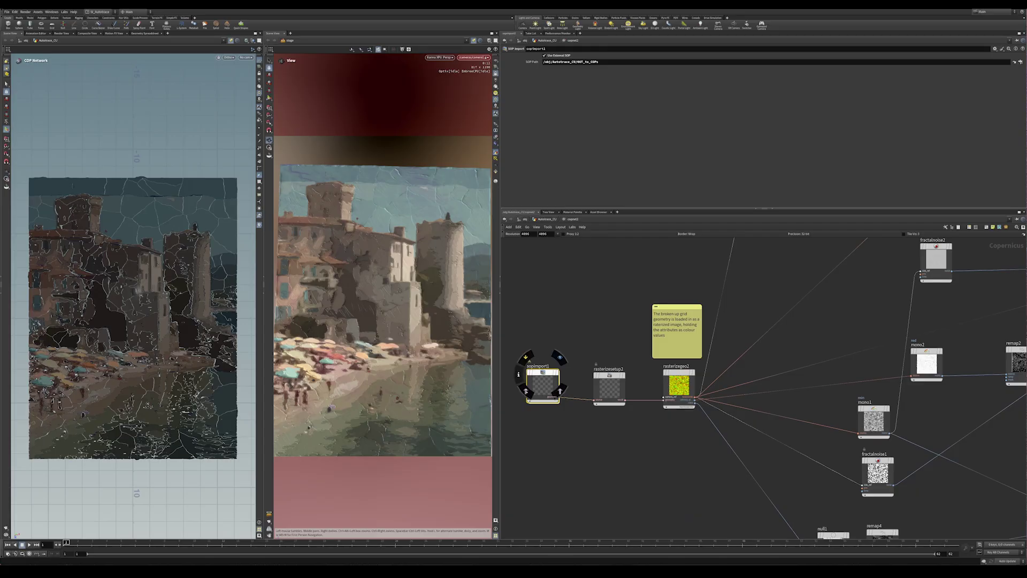
{"action": "scroll", "coordinate": [608, 385], "scroll_direction": "up", "scroll_amount": 1}
{"action": "scroll", "coordinate": [610, 385], "scroll_direction": "up", "scroll_amount": 2}
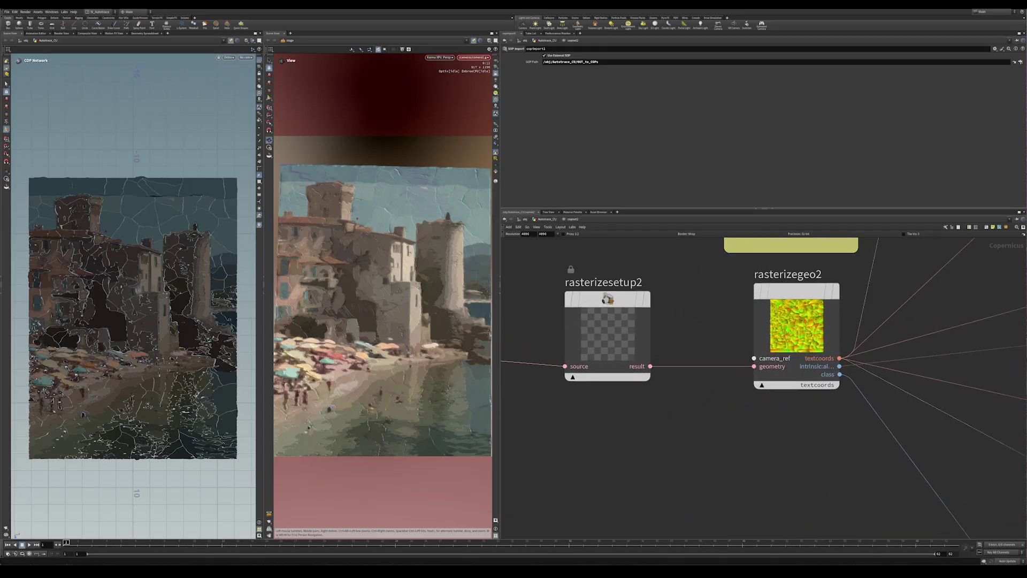
{"action": "left_click", "coordinate": [572, 390]}
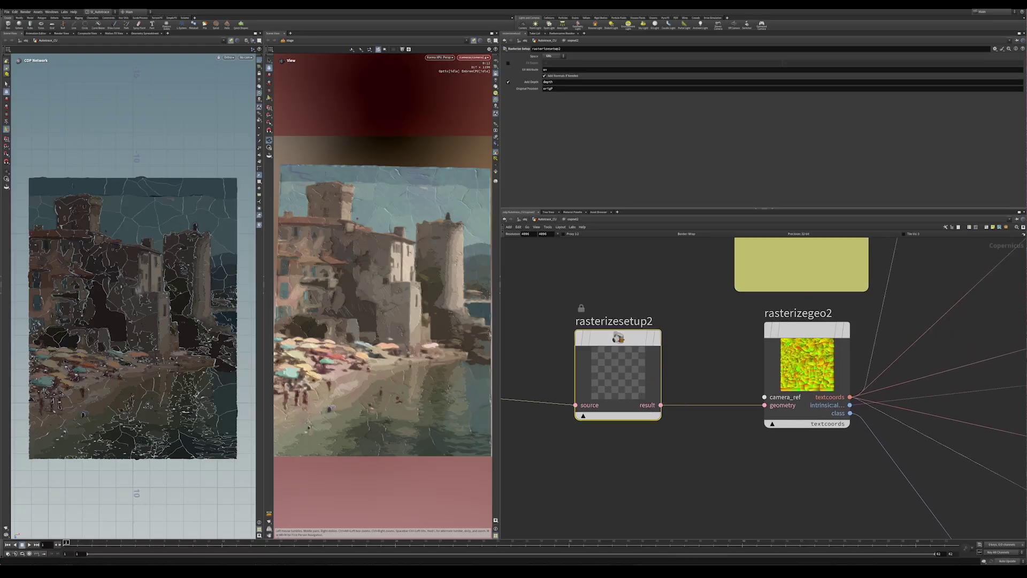
Show the settings of rasterizegeo2 to examine its textcoords, intrinsicalpha and class attribute outputs
{"action": "middle_click_drag", "start_coordinate": [750, 377], "coordinate": [768, 382]}
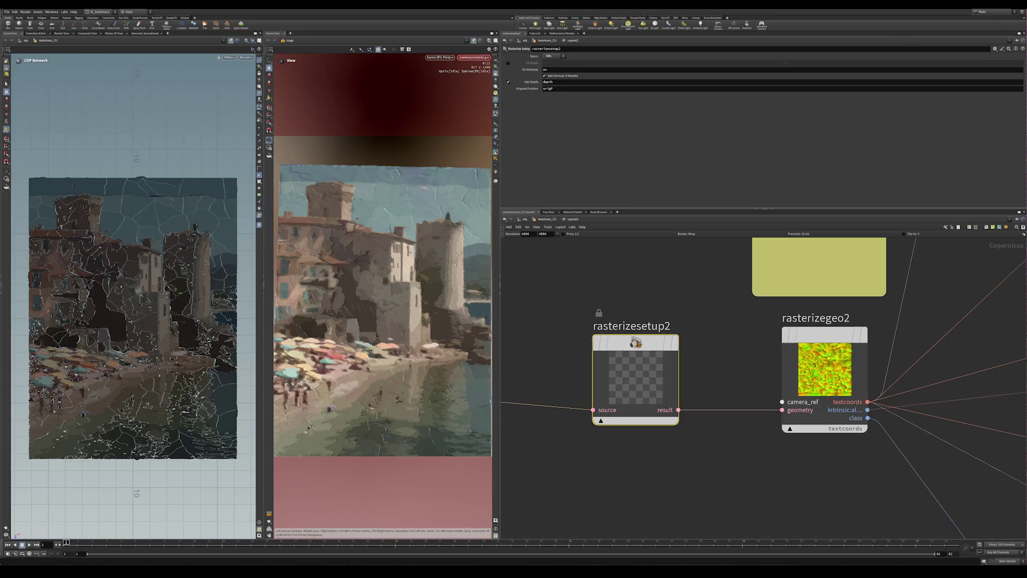
{"action": "scroll", "coordinate": [657, 418], "scroll_direction": "down", "scroll_amount": 2}
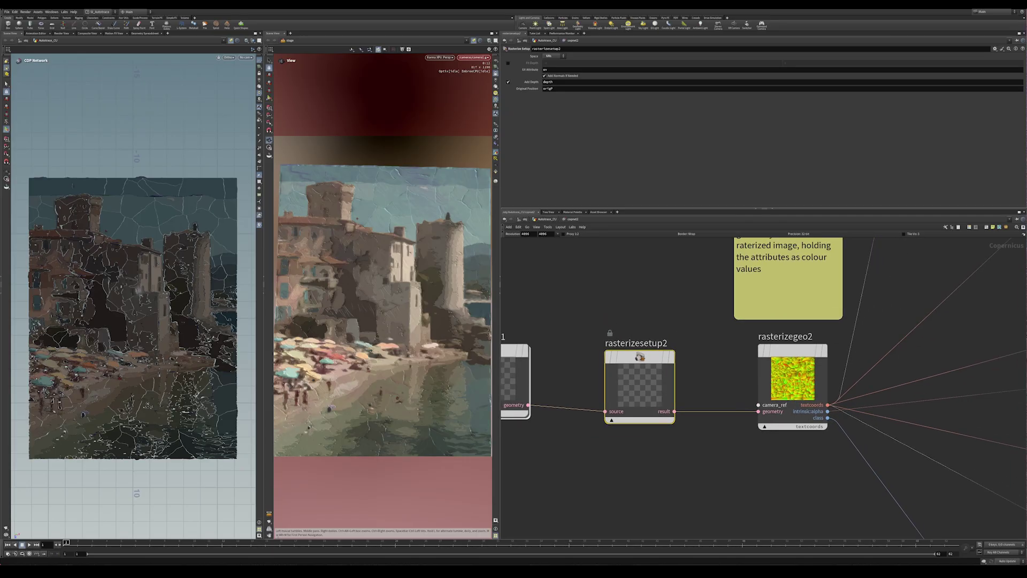
{"action": "middle_click_drag", "start_coordinate": [791, 386], "coordinate": [722, 406]}
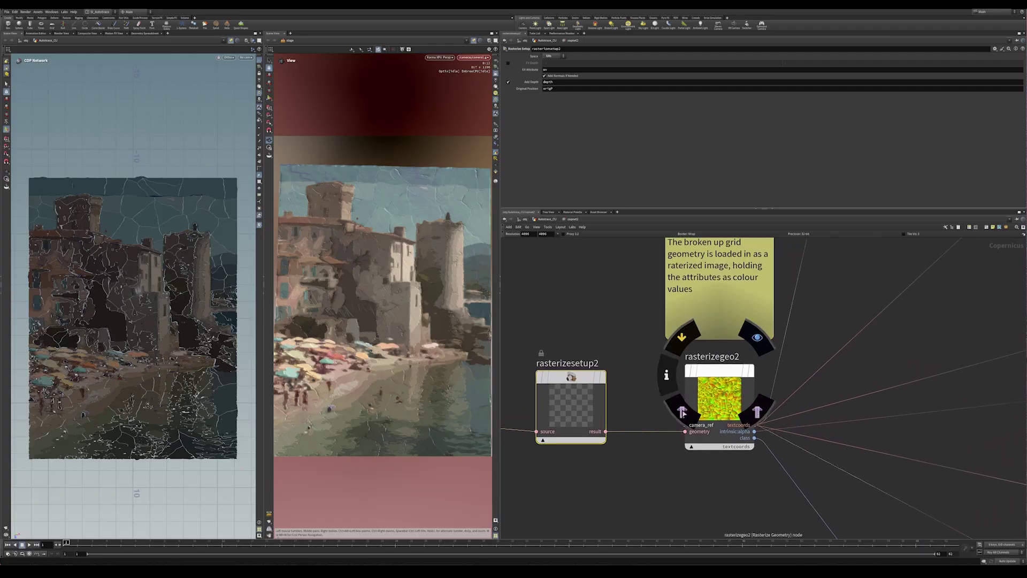
{"action": "left_click", "coordinate": [682, 412]}
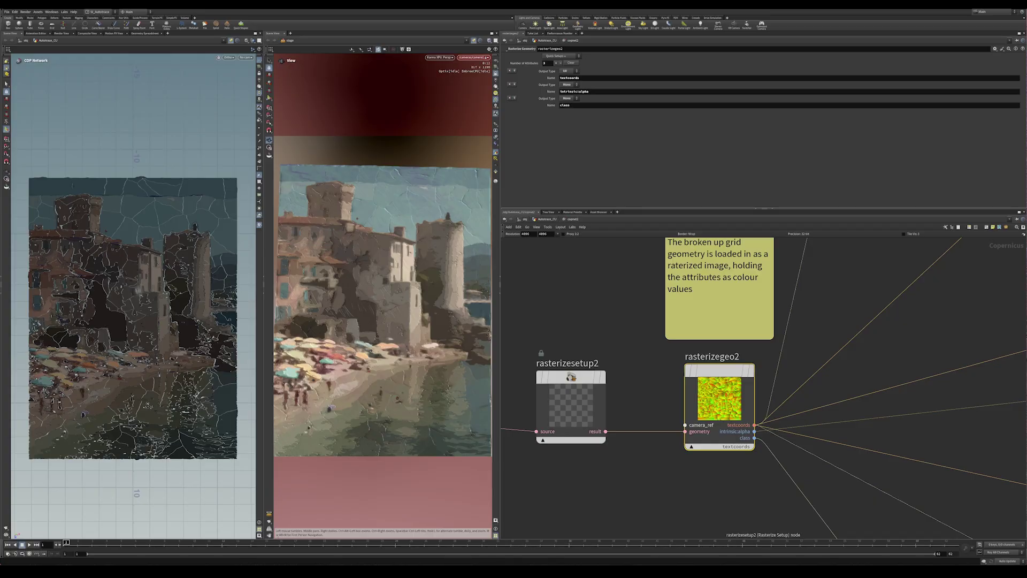
Follow the noise and distortion branches from rasterizegeo2 to the COP_Height null and display that displacement map
{"action": "scroll", "coordinate": [764, 388], "scroll_direction": "down", "scroll_amount": 5}
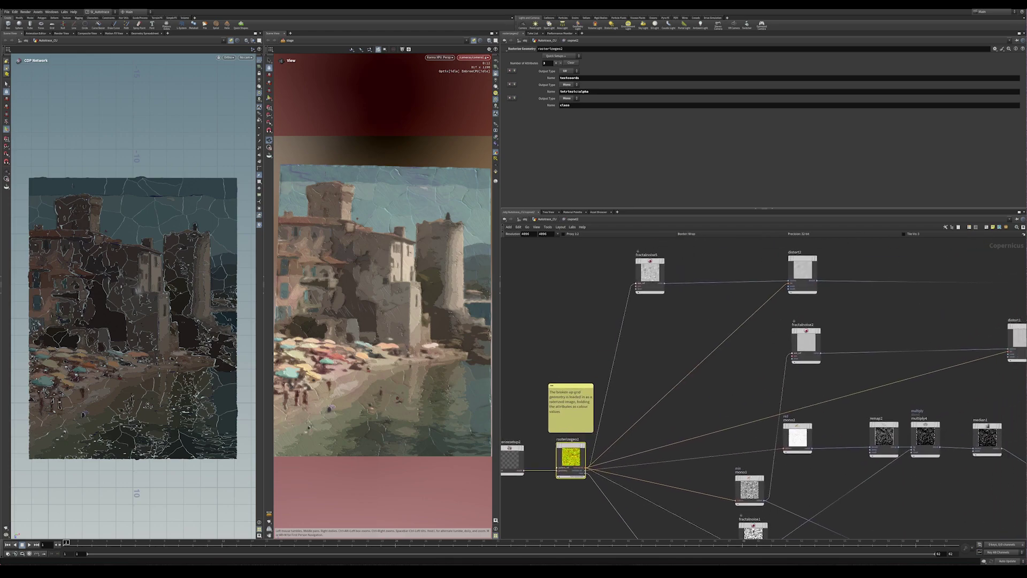
{"action": "middle_click_drag", "start_coordinate": [764, 387], "coordinate": [742, 394]}
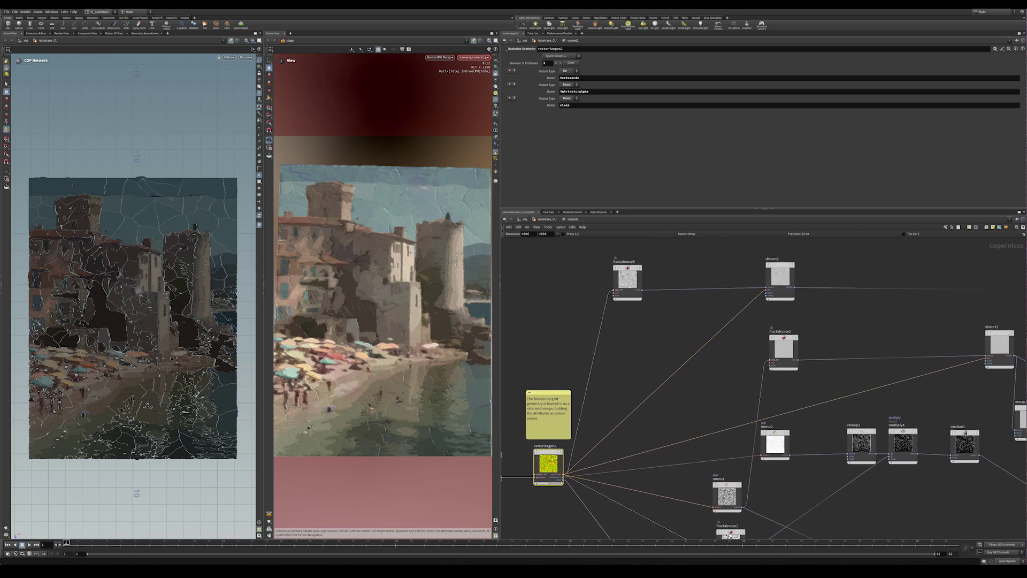
{"action": "middle_click_drag", "start_coordinate": [803, 455], "coordinate": [554, 307]}
{"action": "middle_click_drag", "start_coordinate": [689, 434], "coordinate": [395, 443]}
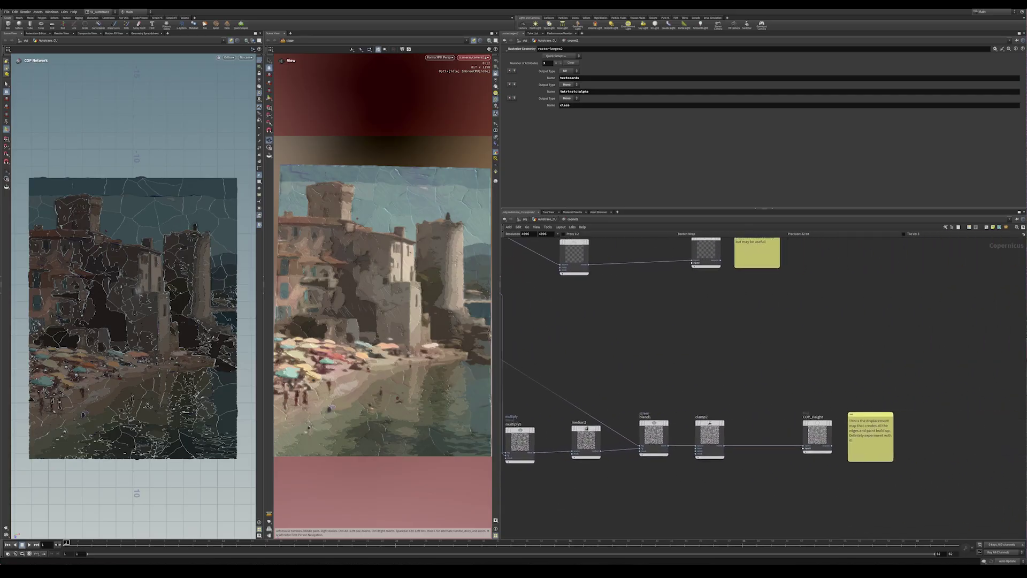
{"action": "scroll", "coordinate": [835, 476], "scroll_direction": "up", "scroll_amount": 5}
{"action": "mouse_move", "coordinate": [754, 388]}
{"action": "left_click", "coordinate": [777, 411]}
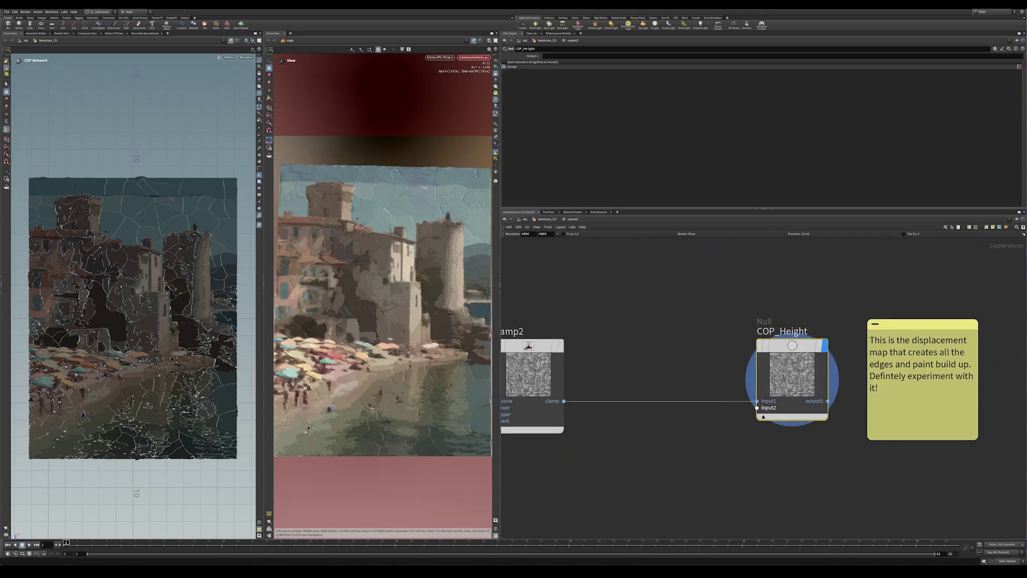
{"action": "scroll", "coordinate": [818, 455], "scroll_direction": "up", "scroll_amount": 1}
{"action": "middle_click_drag", "start_coordinate": [818, 455], "coordinate": [760, 497]}
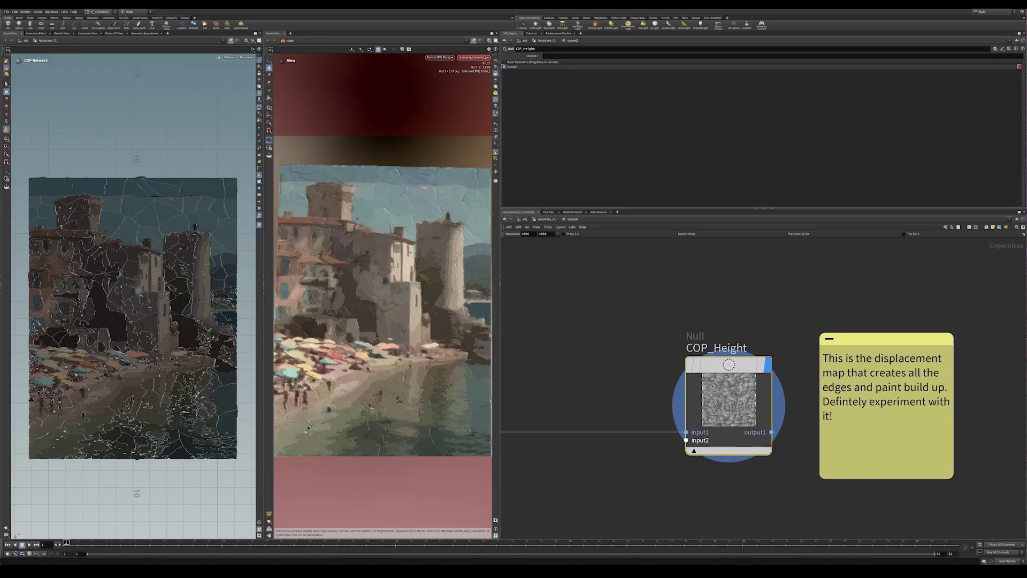
Examine the raised edges and paint build-up in the render up close, and return to the whole painting
{"action": "scroll", "coordinate": [386, 214], "scroll_direction": "up", "scroll_amount": 8}
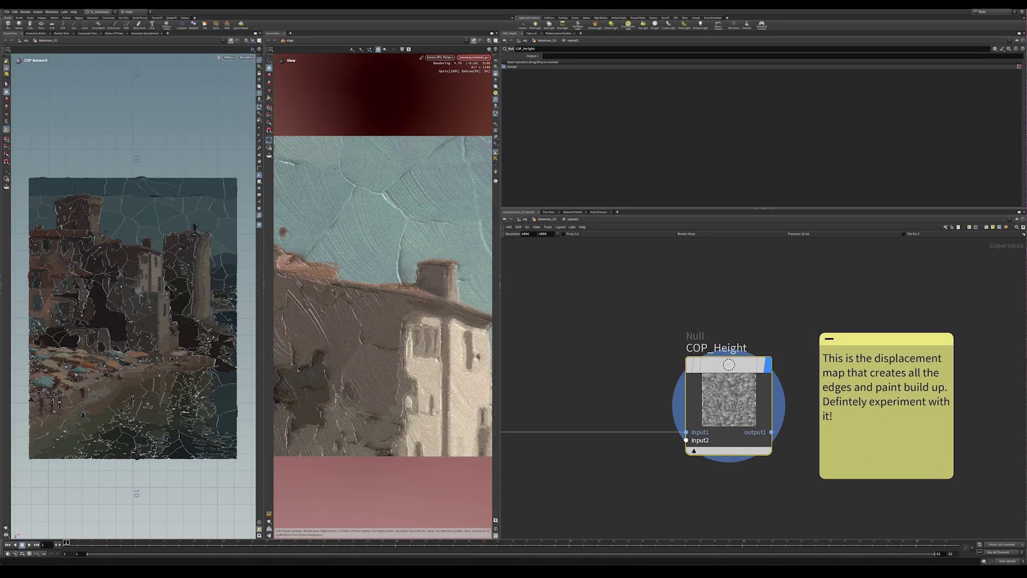
{"action": "scroll", "coordinate": [383, 297], "scroll_direction": "down", "scroll_amount": 6}
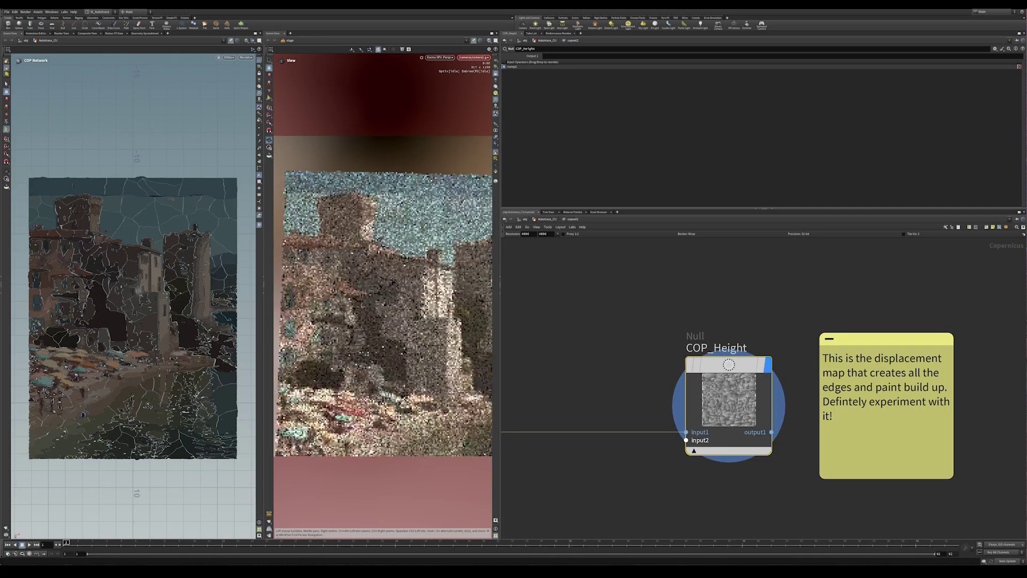
{"action": "middle_click_drag", "start_coordinate": [391, 299], "coordinate": [340, 288]}
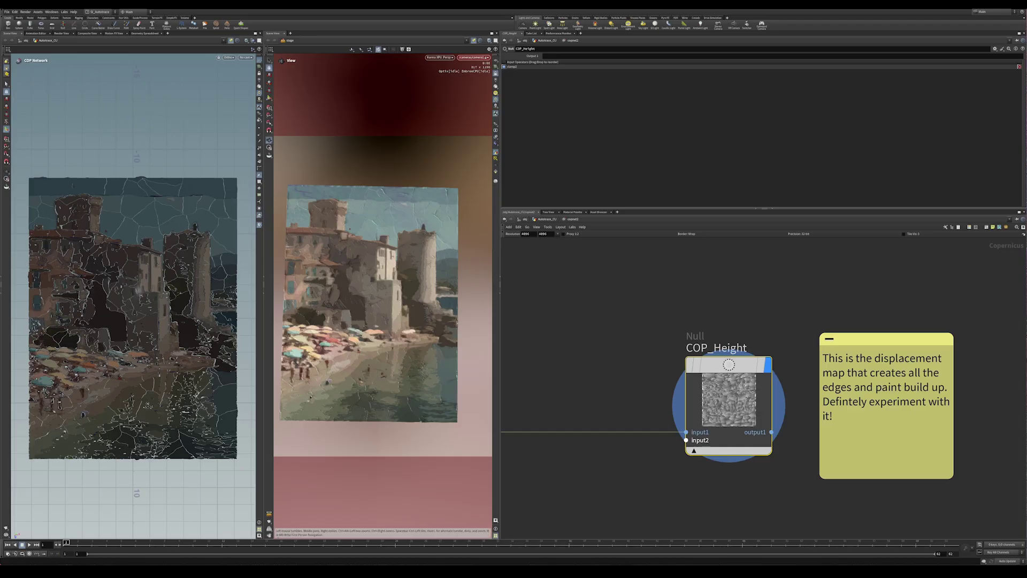
Locate the COP_Bristles and COP_Colour_Blending outputs above COP_Height and select the COP_Colour_Blending null
{"action": "scroll", "coordinate": [784, 305], "scroll_direction": "down", "scroll_amount": 5}
{"action": "middle_click_drag", "start_coordinate": [785, 305], "coordinate": [762, 502]}
{"action": "scroll", "coordinate": [670, 400], "scroll_direction": "up", "scroll_amount": 5}
{"action": "middle_click_drag", "start_coordinate": [670, 400], "coordinate": [741, 487]}
{"action": "left_click", "coordinate": [620, 394]}
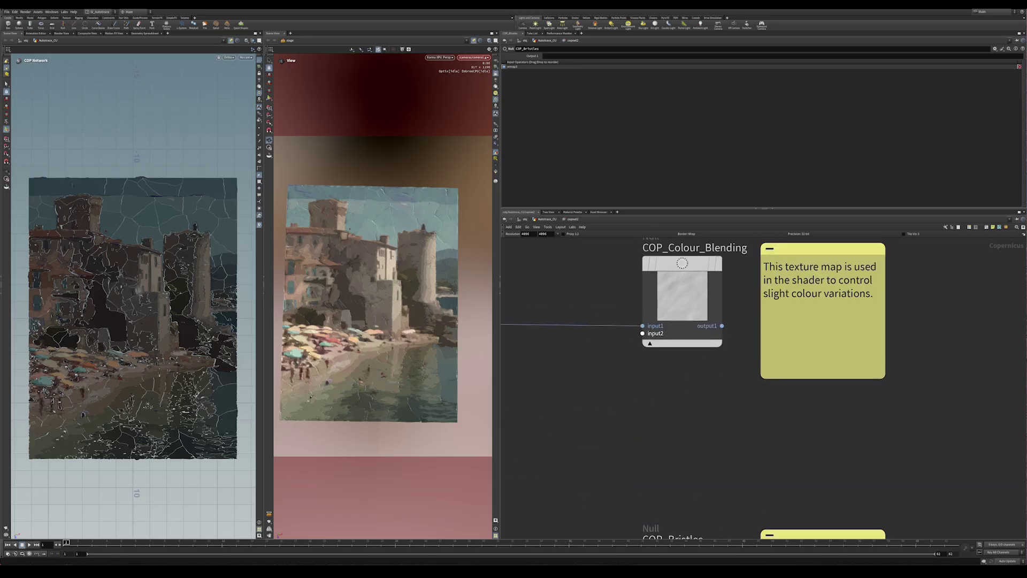
{"action": "mouse_move", "coordinate": [621, 418]}
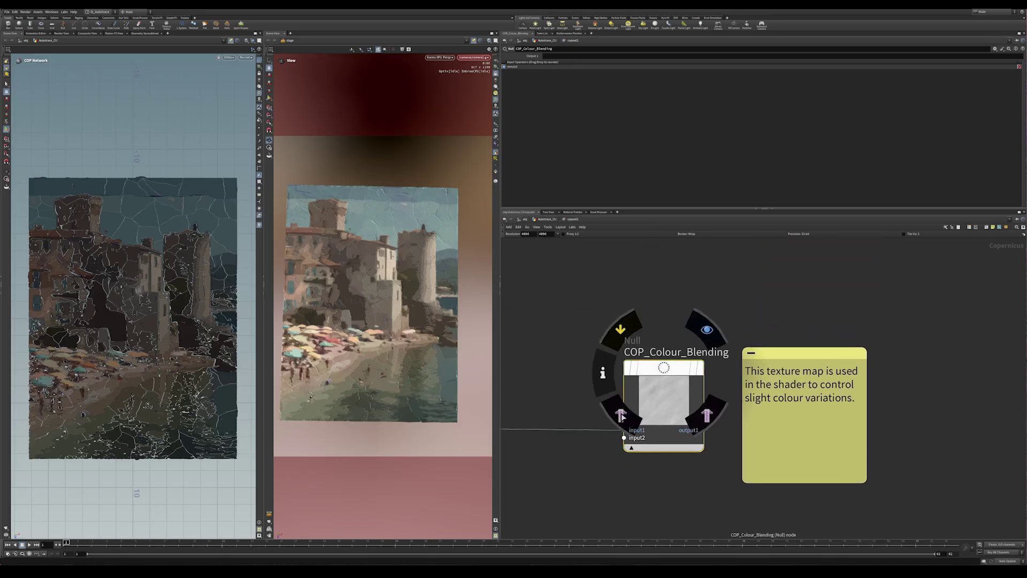
Review the branch feeding COP_Colour_Blending and check the slight colour variations on the buildings in the render
{"action": "scroll", "coordinate": [660, 470], "scroll_direction": "down", "scroll_amount": 8}
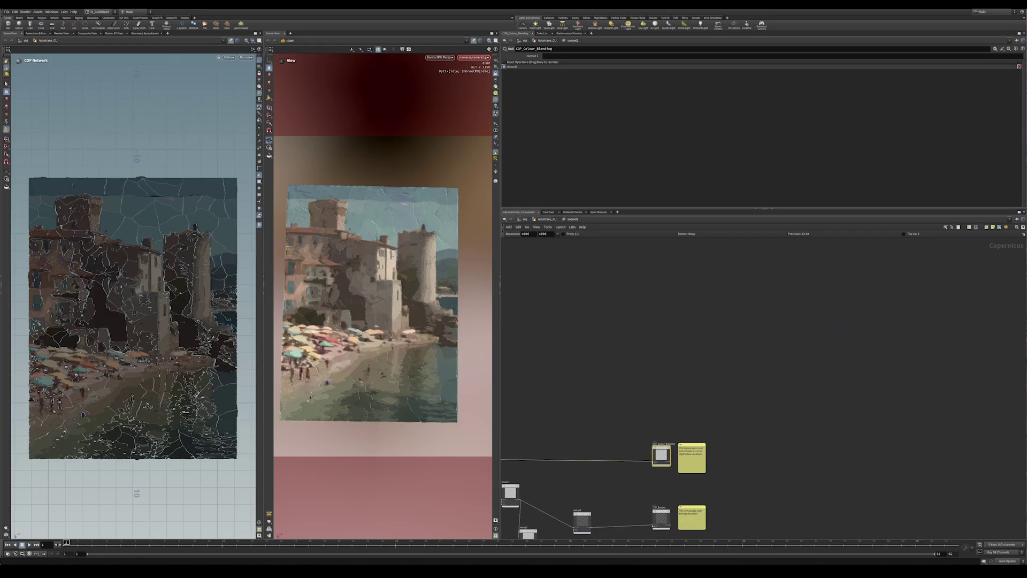
{"action": "middle_click_drag", "start_coordinate": [660, 470], "coordinate": [805, 385]}
{"action": "middle_click_drag", "start_coordinate": [588, 412], "coordinate": [802, 384]}
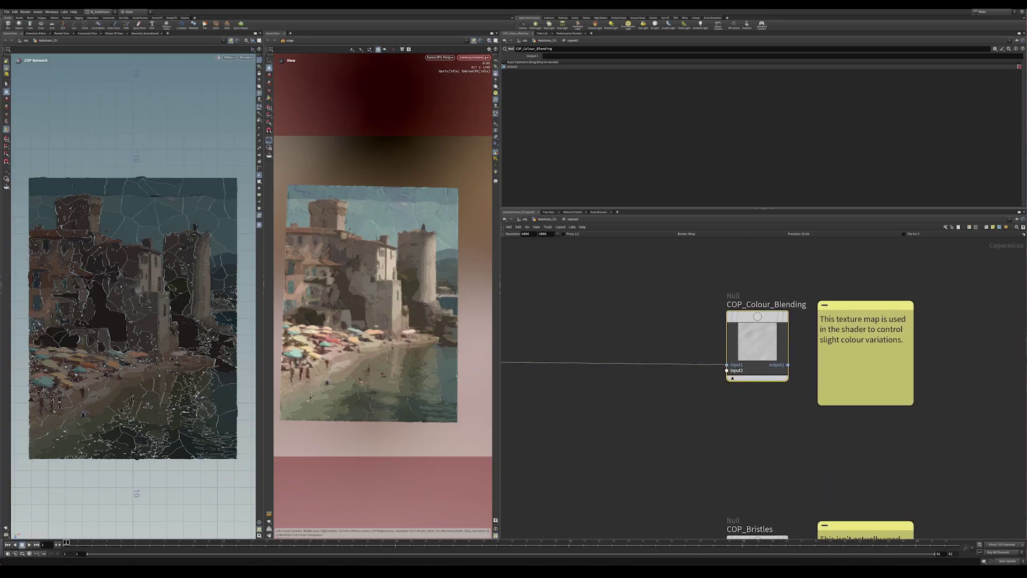
{"action": "scroll", "coordinate": [355, 254], "scroll_direction": "up", "scroll_amount": 10}
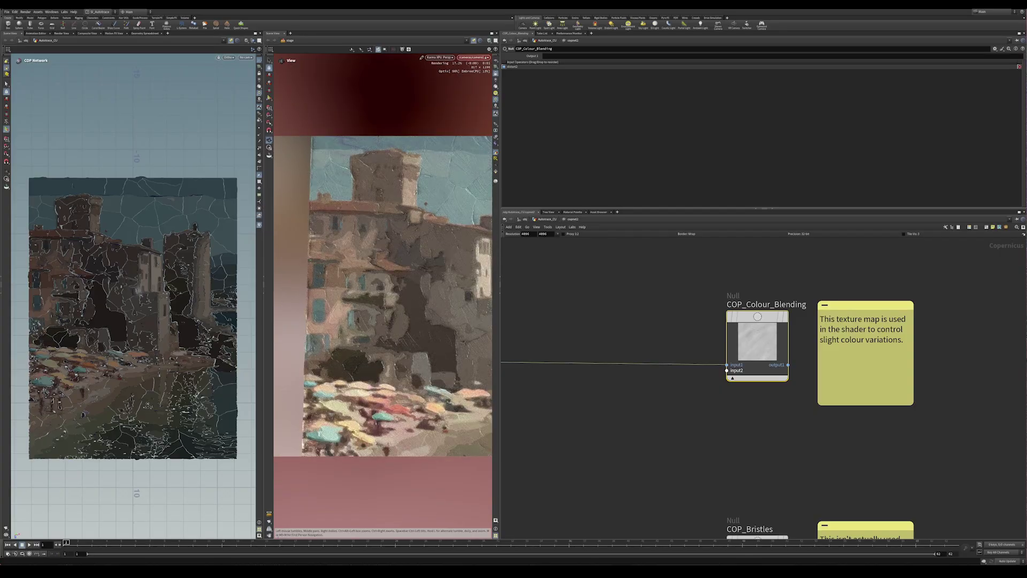
{"action": "scroll", "coordinate": [373, 241], "scroll_direction": "up", "scroll_amount": 2}
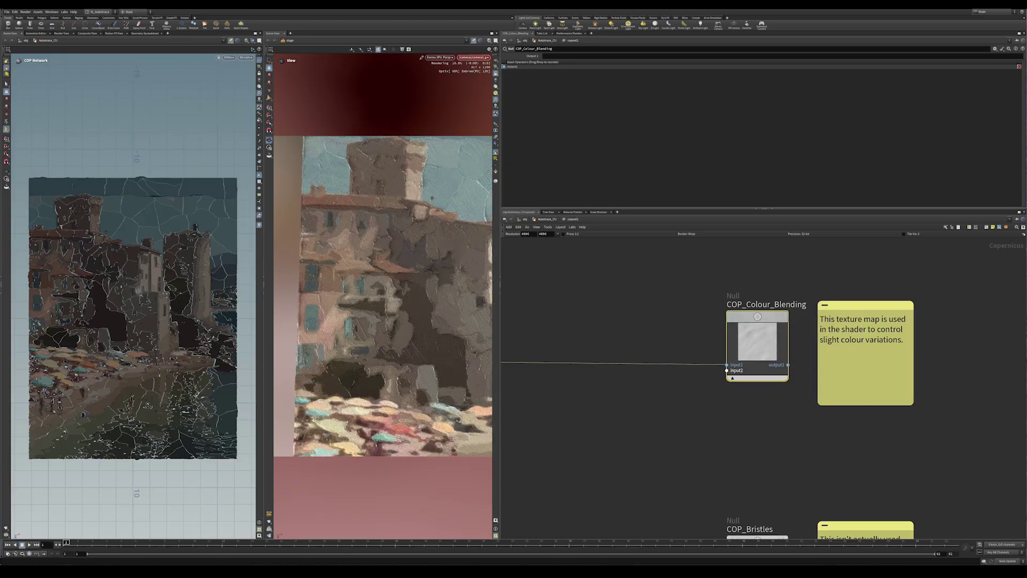
Return to the displacement branch and select the COP_Height null
{"action": "scroll", "coordinate": [785, 412], "scroll_direction": "down", "scroll_amount": 5}
{"action": "middle_click_drag", "start_coordinate": [785, 412], "coordinate": [718, 161]}
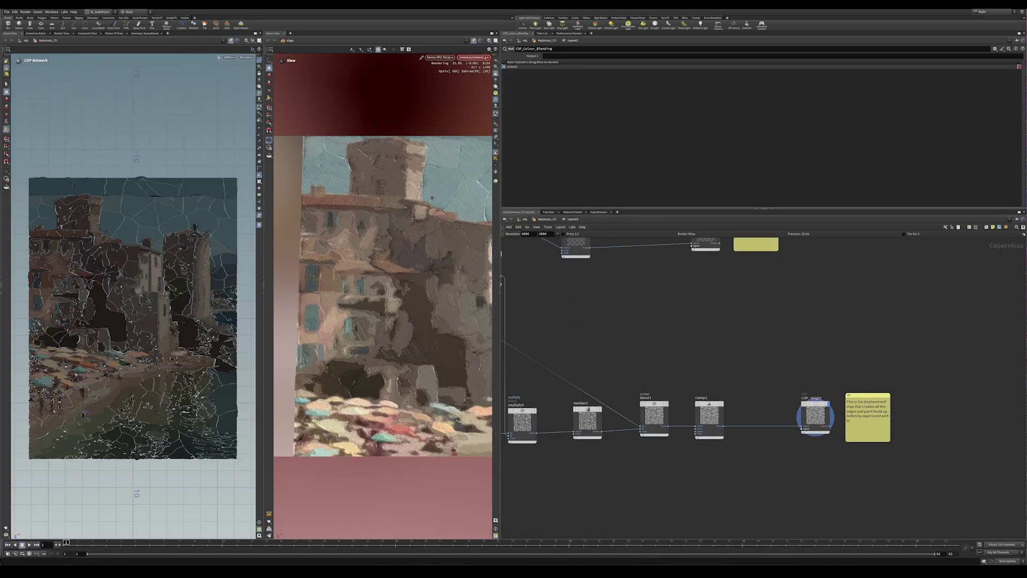
{"action": "left_click", "coordinate": [815, 414]}
{"action": "middle_click_drag", "start_coordinate": [815, 415], "coordinate": [786, 466]}
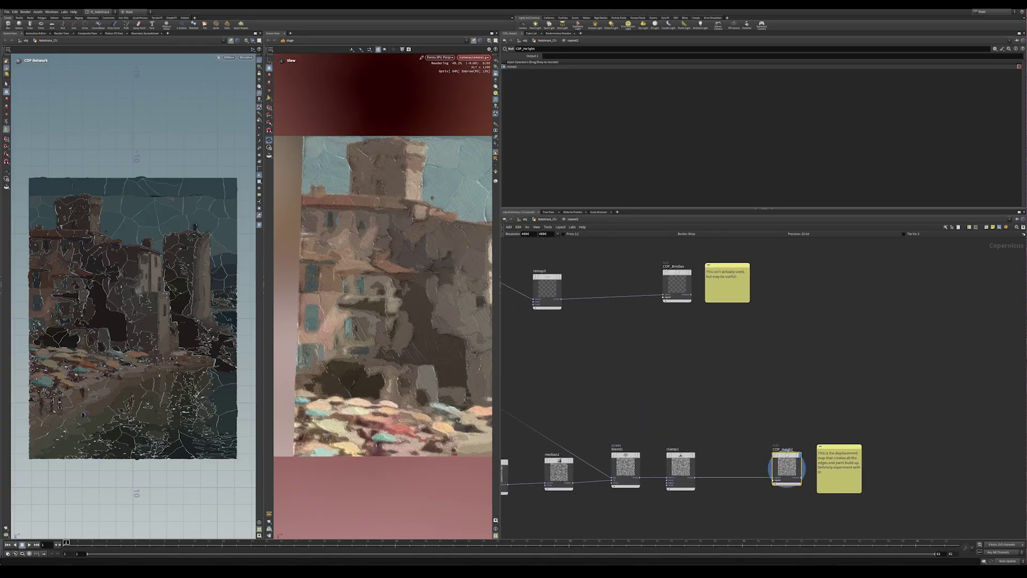
Leave copnet2 and enter the Paint shader network in matnet1
{"action": "key", "text": "u"}
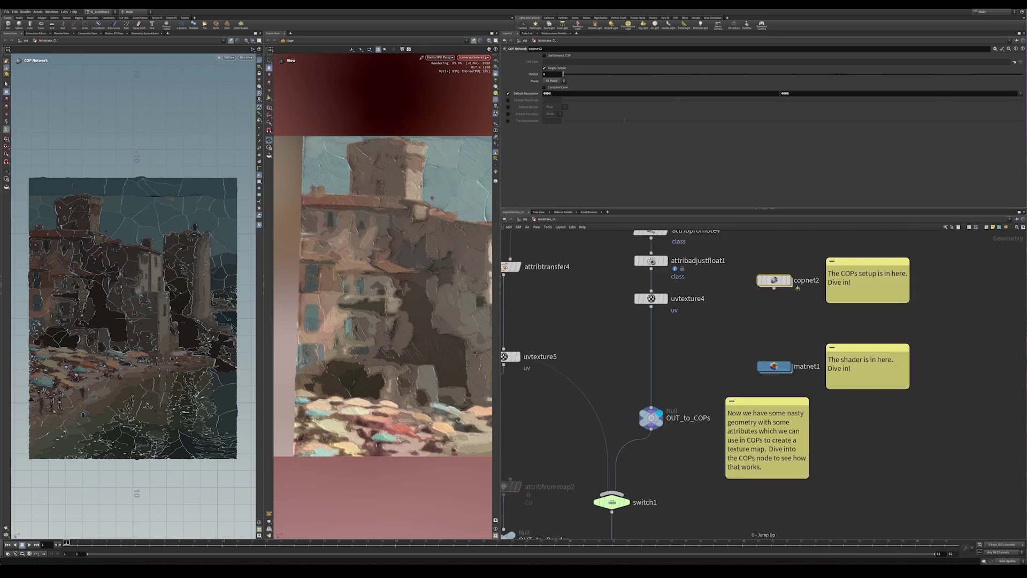
{"action": "double_click", "coordinate": [774, 367]}
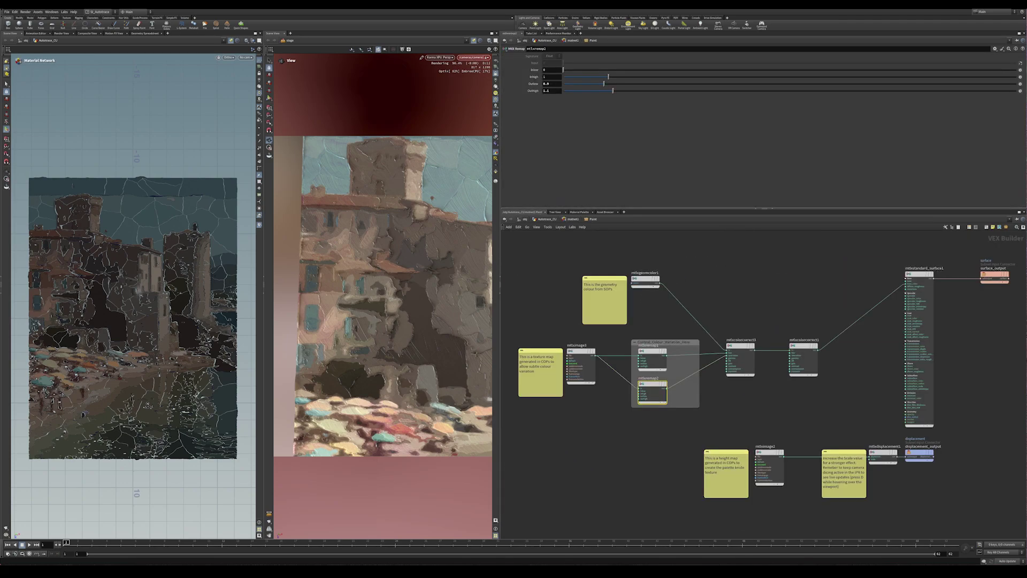
{"action": "middle_click_drag", "start_coordinate": [774, 396], "coordinate": [783, 443]}
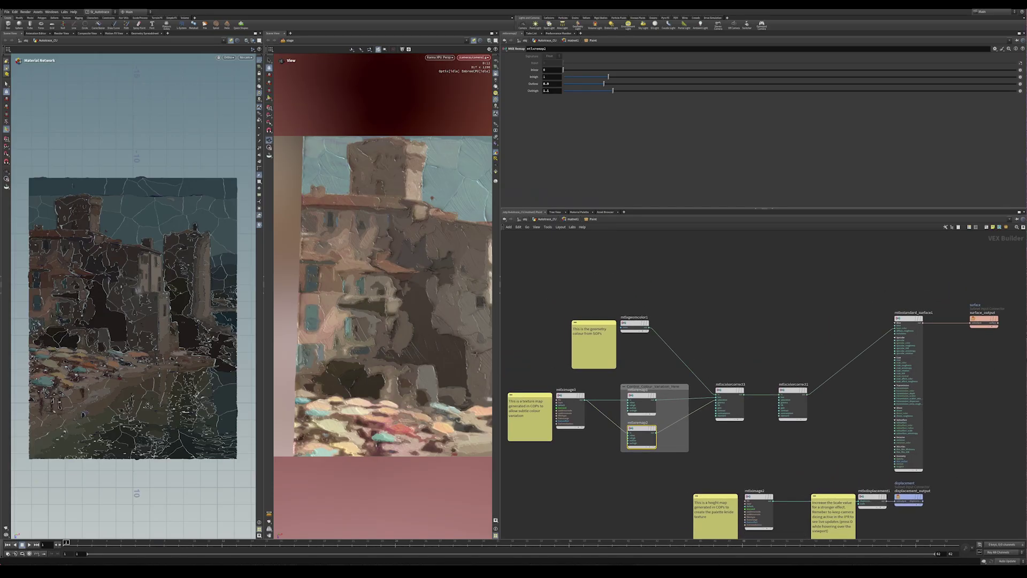
Examine the Paint shader from the geometry colour and colour-variation remaps through the standard surface to mtlxdisplacement1
{"action": "scroll", "coordinate": [666, 399], "scroll_direction": "up", "scroll_amount": 4}
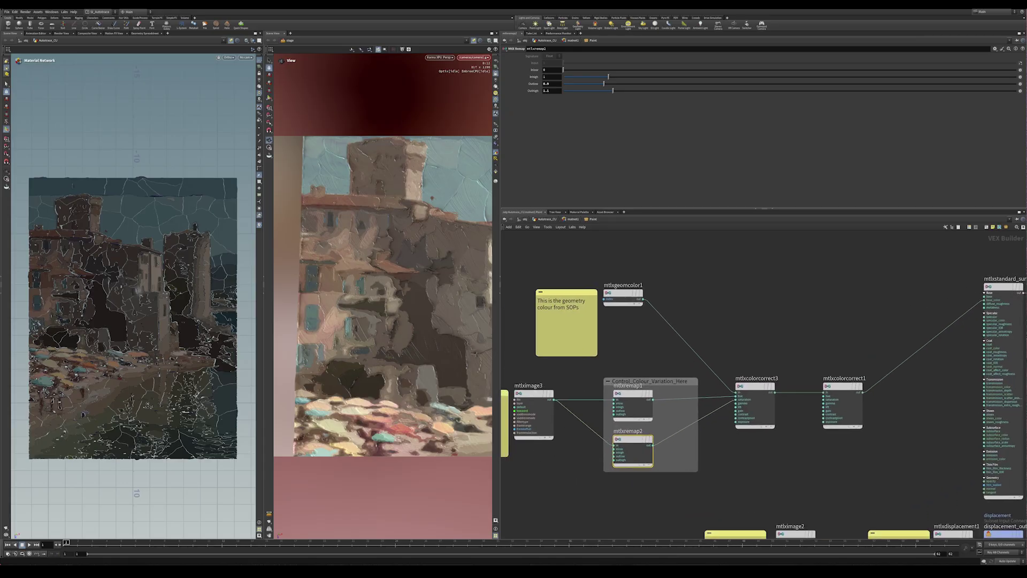
{"action": "middle_click_drag", "start_coordinate": [995, 308], "coordinate": [897, 315]}
{"action": "scroll", "coordinate": [897, 323], "scroll_direction": "up", "scroll_amount": 4}
{"action": "middle_click_drag", "start_coordinate": [851, 498], "coordinate": [809, 266]}
{"action": "middle_click_drag", "start_coordinate": [797, 505], "coordinate": [797, 323]}
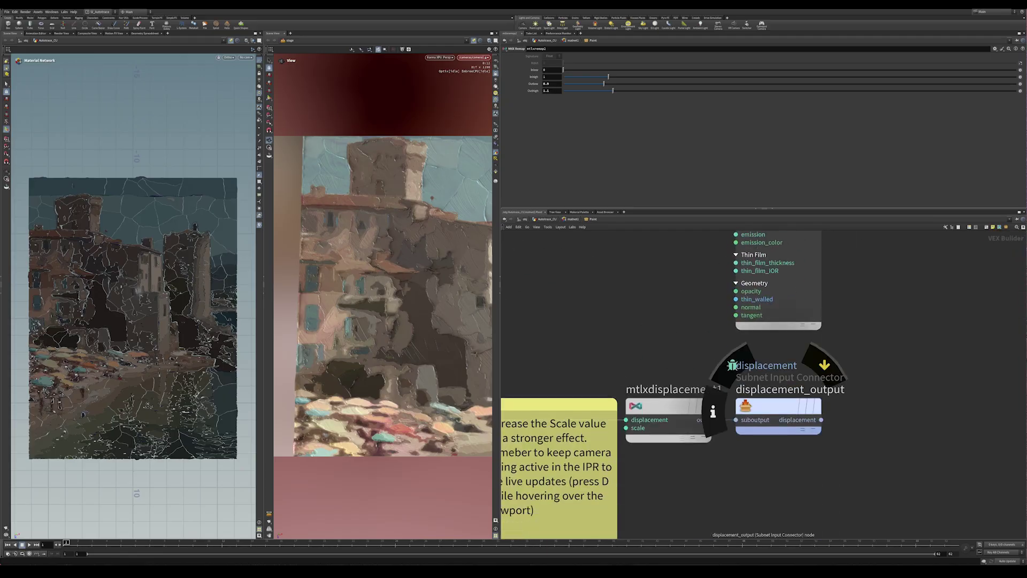
Examine the Paint shader's full node layout and select the mtlxgeomcolor1 geometry colour node
{"action": "scroll", "coordinate": [815, 482], "scroll_direction": "down", "scroll_amount": 5}
{"action": "middle_click_drag", "start_coordinate": [680, 346], "coordinate": [790, 429]}
{"action": "scroll", "coordinate": [760, 448], "scroll_direction": "down", "scroll_amount": 4}
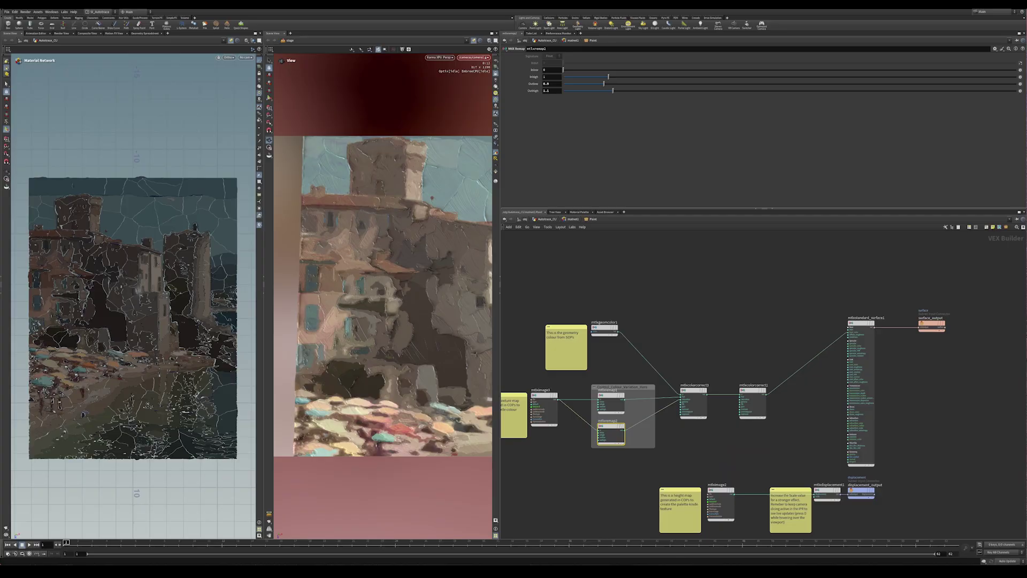
{"action": "middle_click_drag", "start_coordinate": [734, 467], "coordinate": [811, 440]}
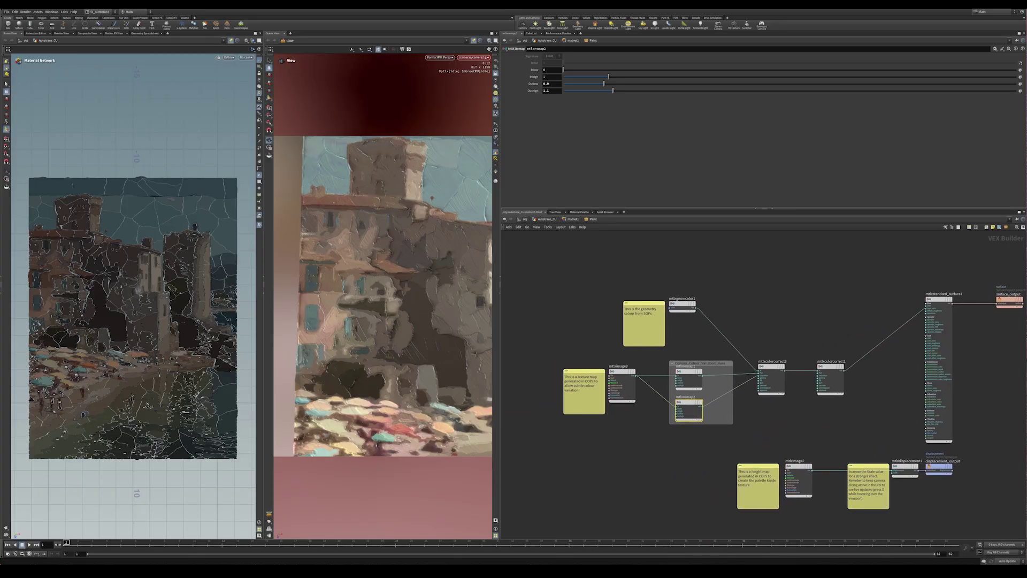
{"action": "middle_click_drag", "start_coordinate": [811, 440], "coordinate": [780, 436]}
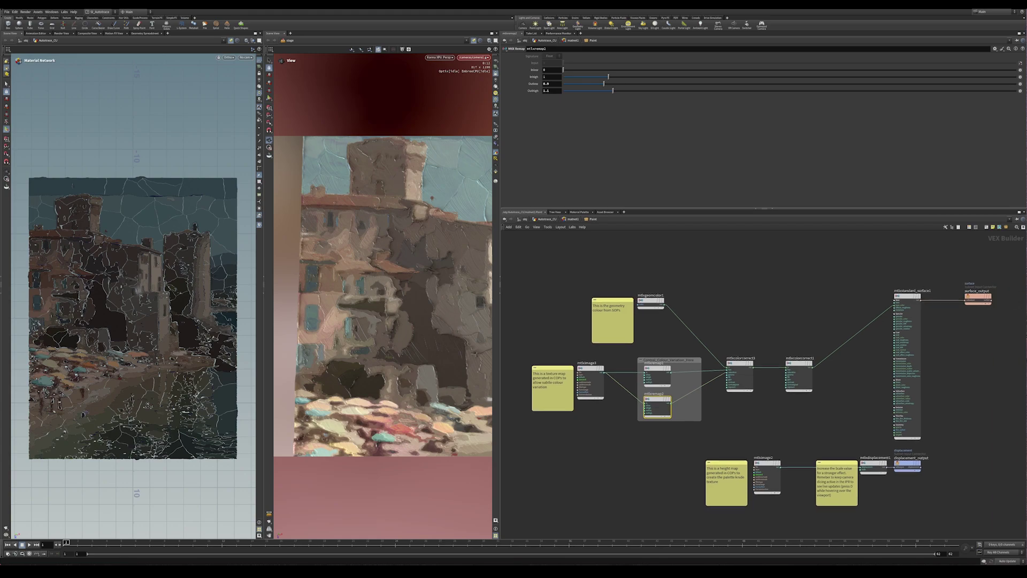
{"action": "left_click", "coordinate": [651, 300]}
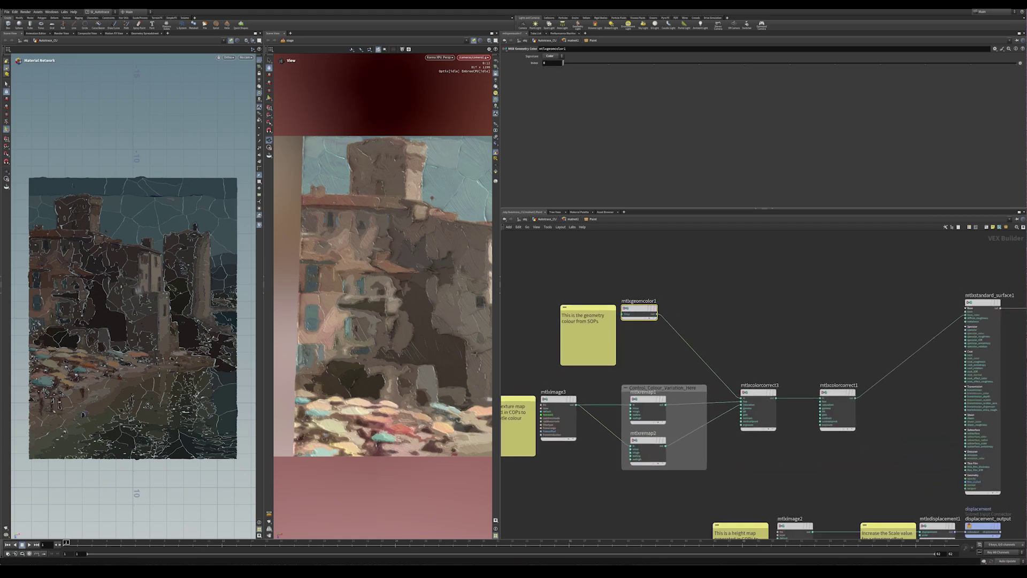
{"action": "middle_click_drag", "start_coordinate": [648, 342], "coordinate": [688, 344]}
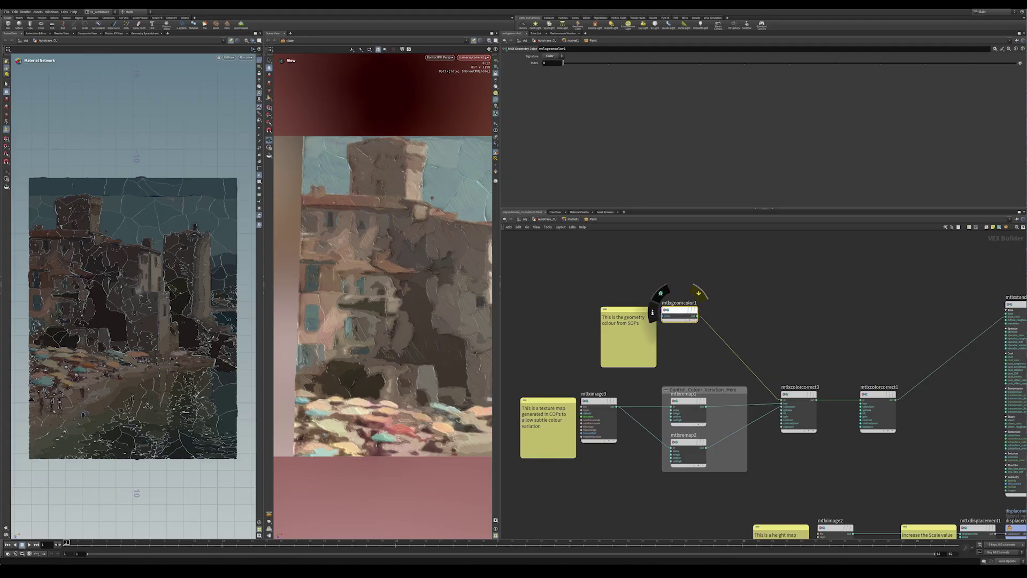
{"action": "mouse_move", "coordinate": [759, 348]}
{"action": "middle_mouse_down"}
{"action": "mouse_move", "coordinate": [767, 341]}
{"action": "mouse_move", "coordinate": [747, 353]}
{"action": "middle_mouse_up"}
Leave the Paint shader and matnet1 for the Autotrace geometry network, and select the OUT_to_COPs null
{"action": "key", "text": "u"}
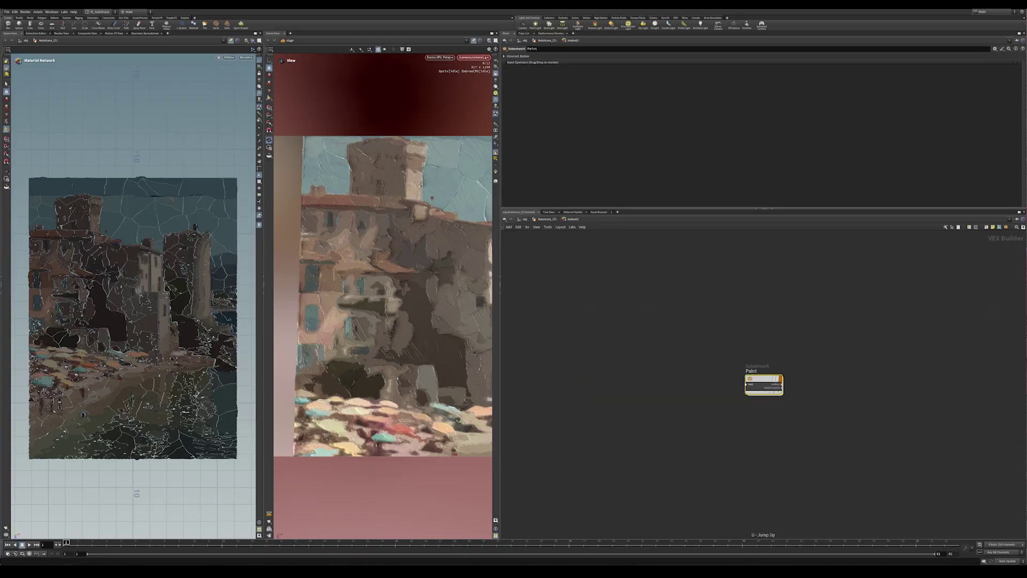
{"action": "key", "text": "u"}
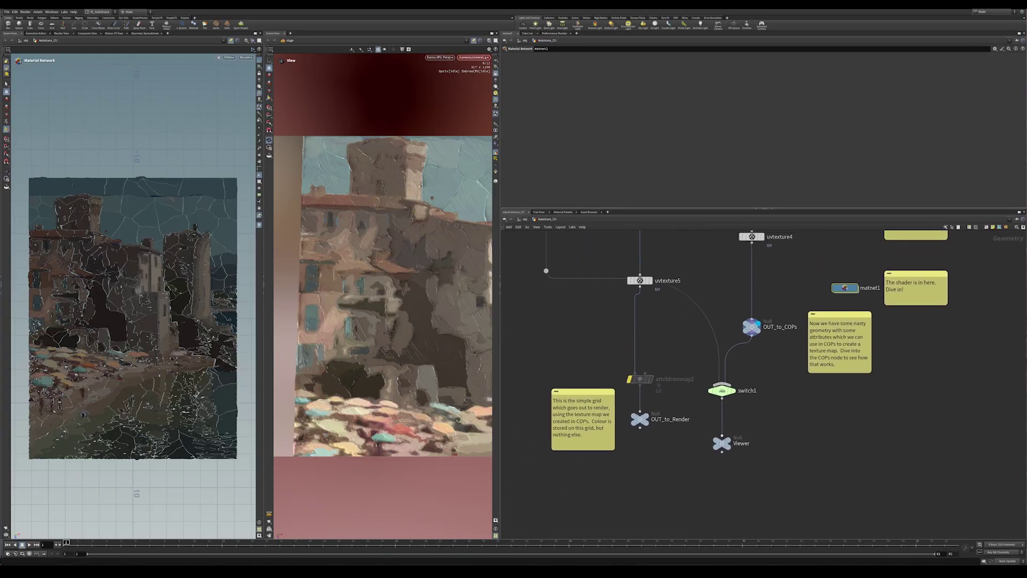
{"action": "scroll", "coordinate": [754, 329], "scroll_direction": "down", "scroll_amount": 10}
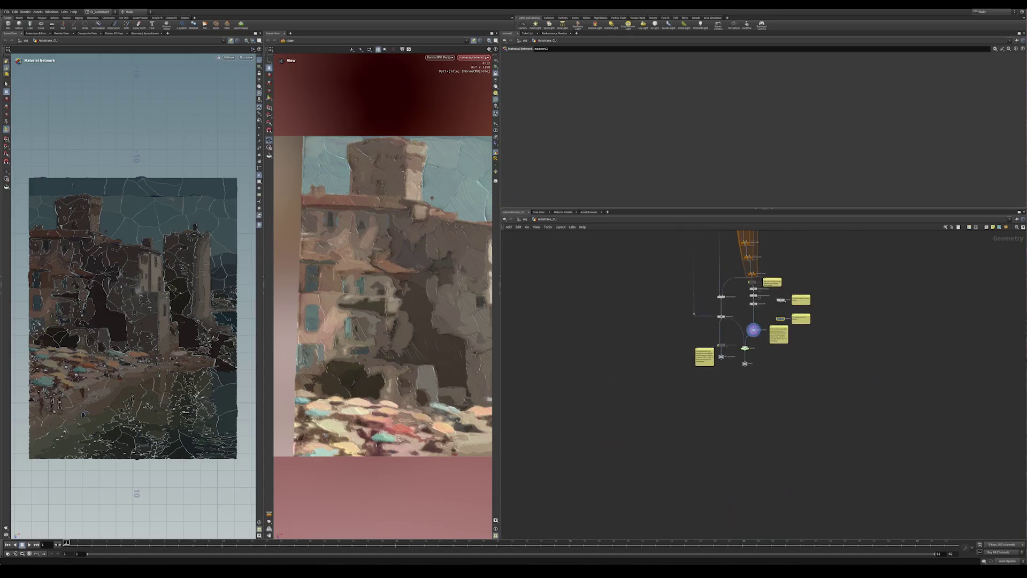
{"action": "middle_click_drag", "start_coordinate": [753, 330], "coordinate": [716, 523]}
{"action": "scroll", "coordinate": [756, 391], "scroll_direction": "up", "scroll_amount": 3}
{"action": "middle_click_drag", "start_coordinate": [756, 391], "coordinate": [728, 218]}
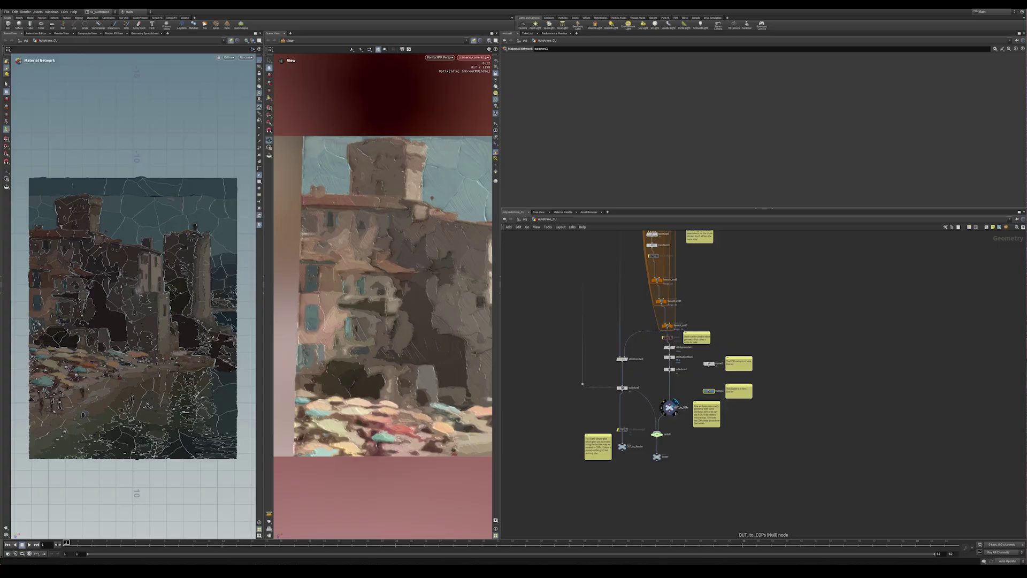
{"action": "left_click", "coordinate": [670, 406]}
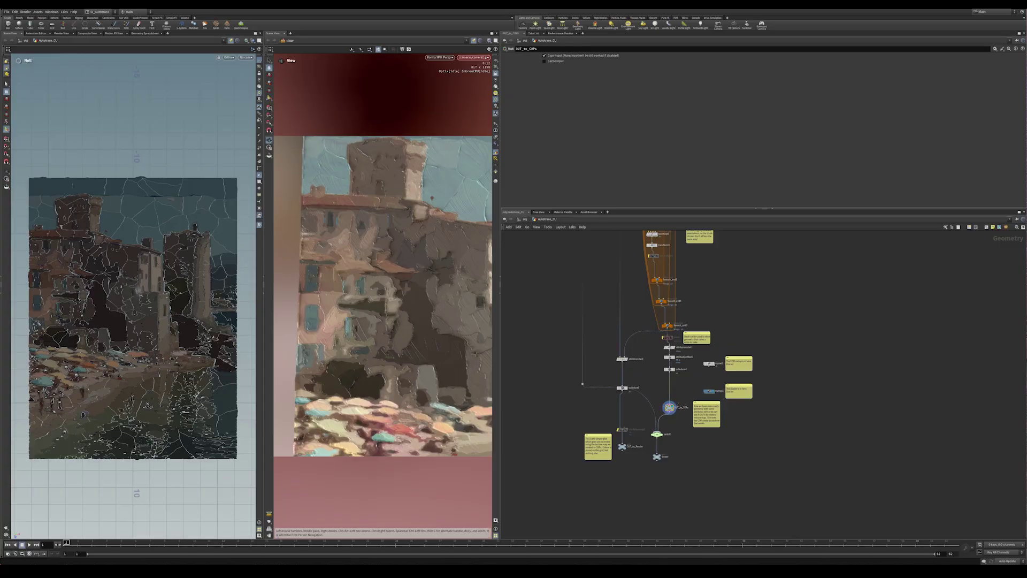
{"action": "scroll", "coordinate": [717, 366], "scroll_direction": "up", "scroll_amount": 5}
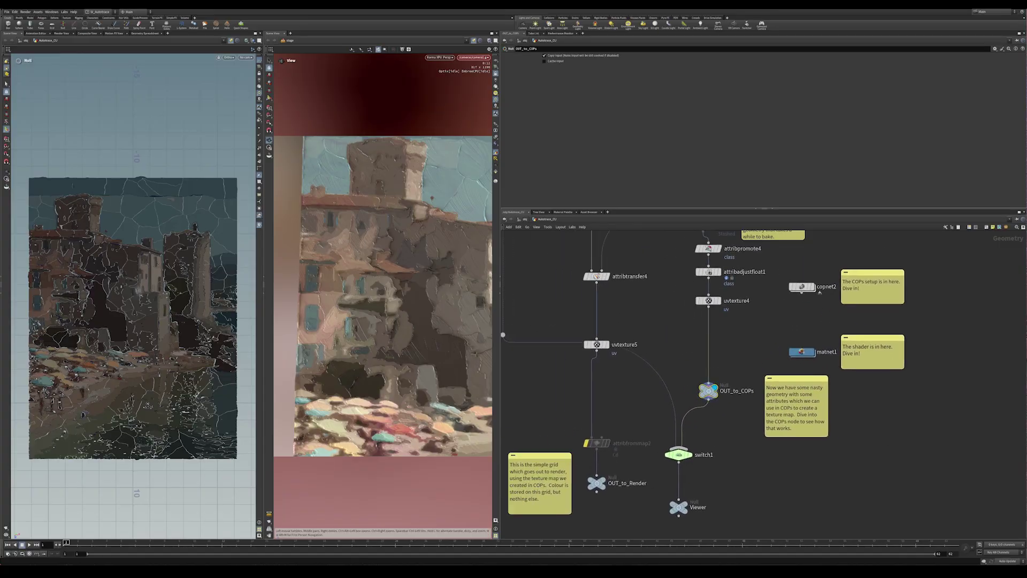
{"action": "middle_click_drag", "start_coordinate": [717, 366], "coordinate": [750, 396]}
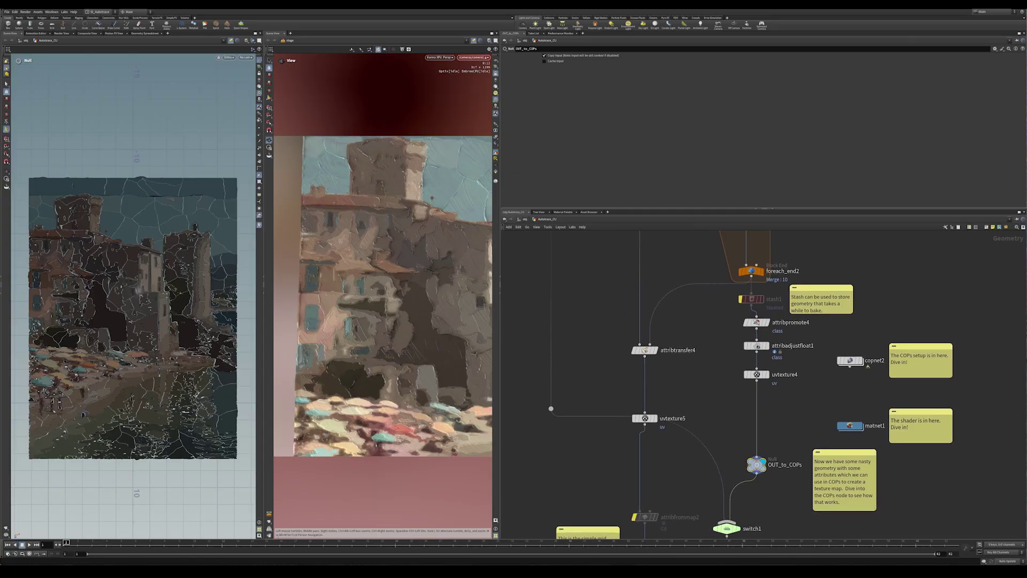
Compare the attribtransfer4 grid with the OUT_to_COPs geometry in the viewport, and display the OUT_to_Render null
{"action": "left_click", "coordinate": [645, 351]}
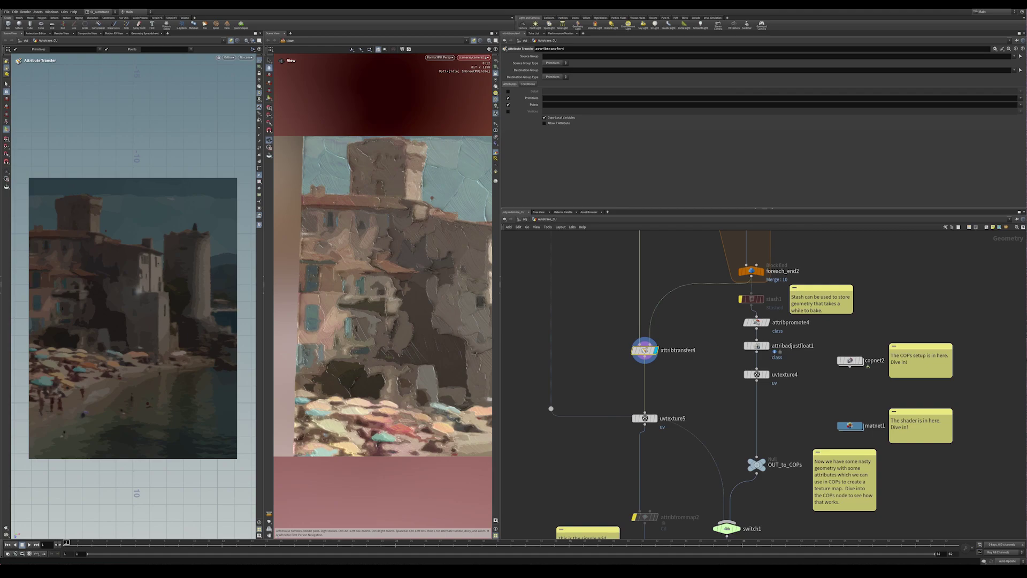
{"action": "middle_click_drag", "start_coordinate": [696, 369], "coordinate": [685, 394]}
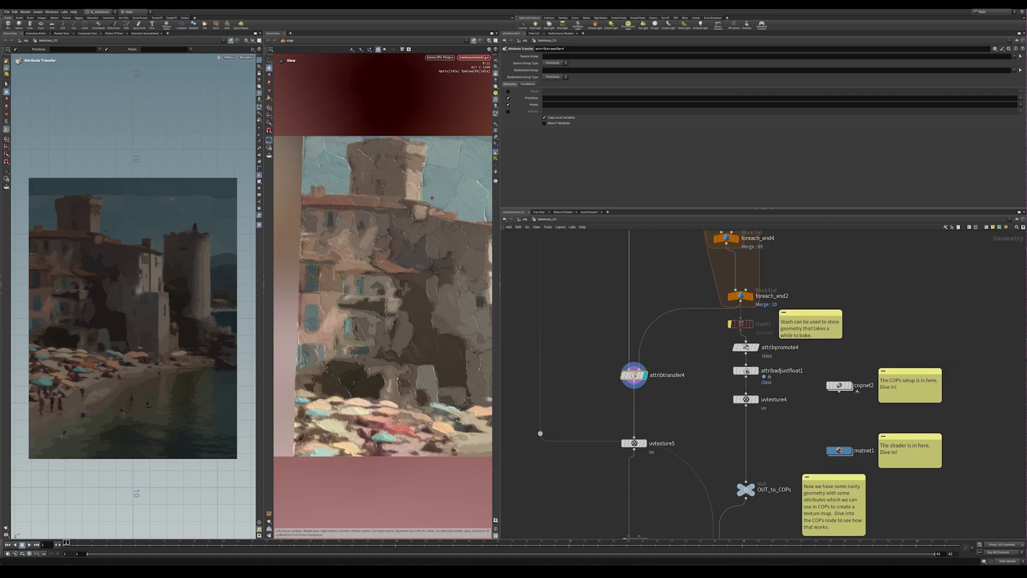
{"action": "middle_click_drag", "start_coordinate": [738, 460], "coordinate": [734, 406]}
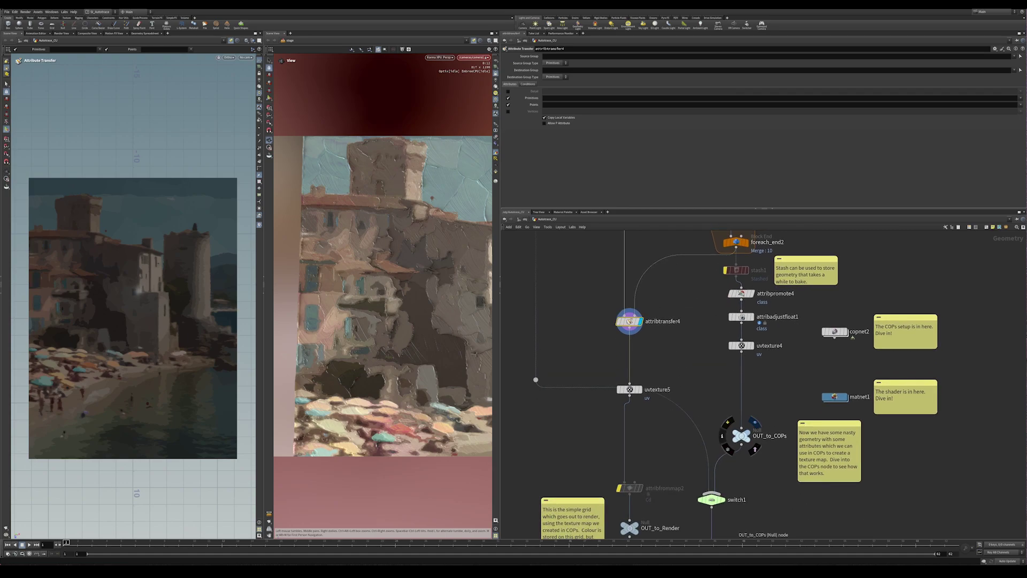
{"action": "left_click", "coordinate": [749, 433]}
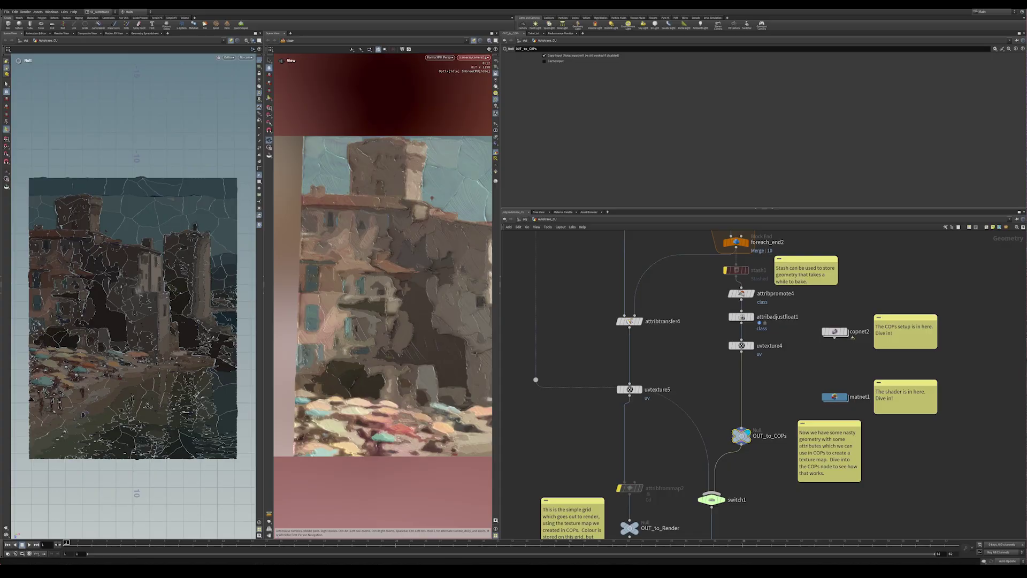
{"action": "middle_click_drag", "start_coordinate": [629, 321], "coordinate": [617, 380]}
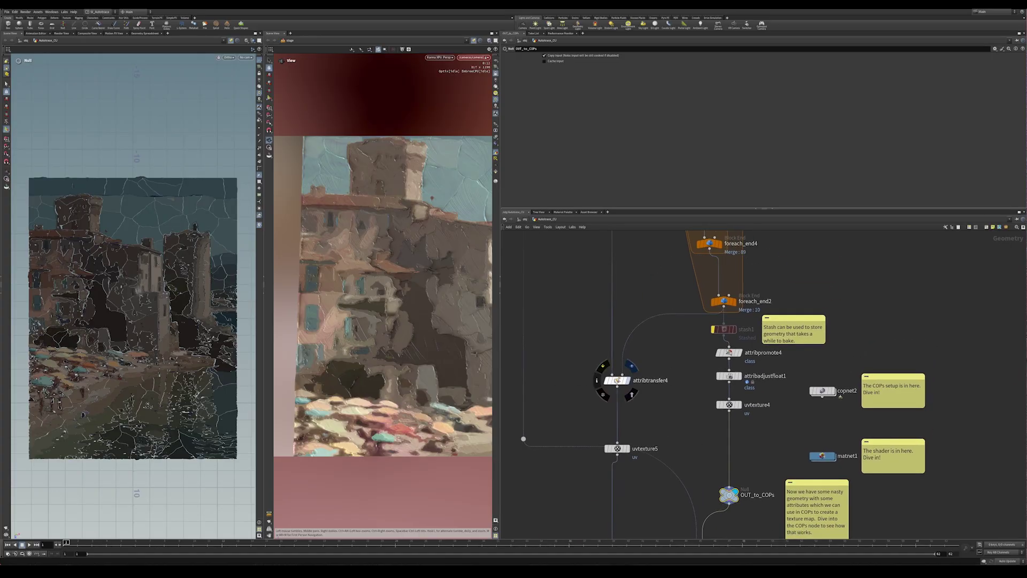
{"action": "left_click", "coordinate": [617, 380]}
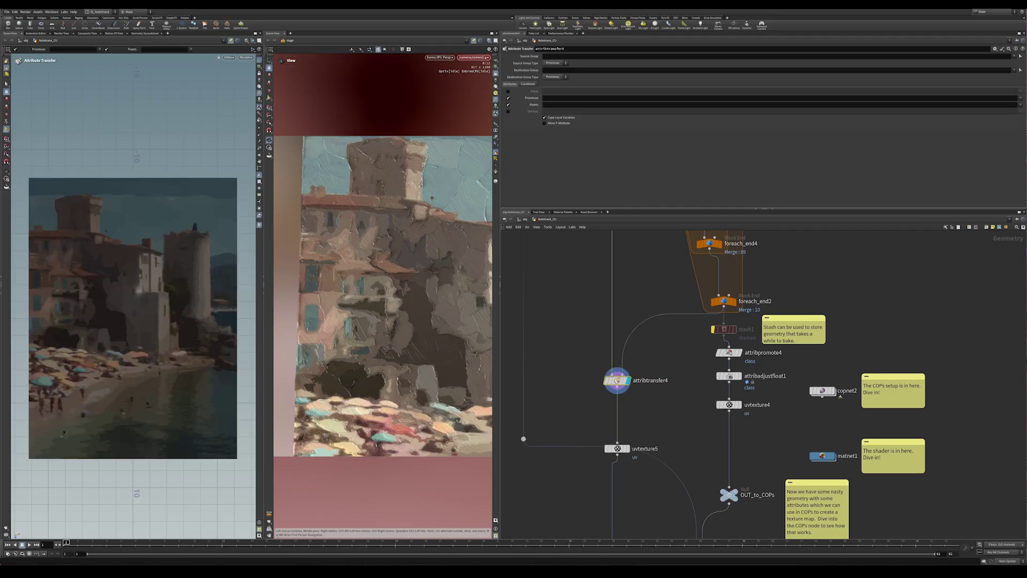
{"action": "middle_click_drag", "start_coordinate": [613, 449], "coordinate": [613, 339]}
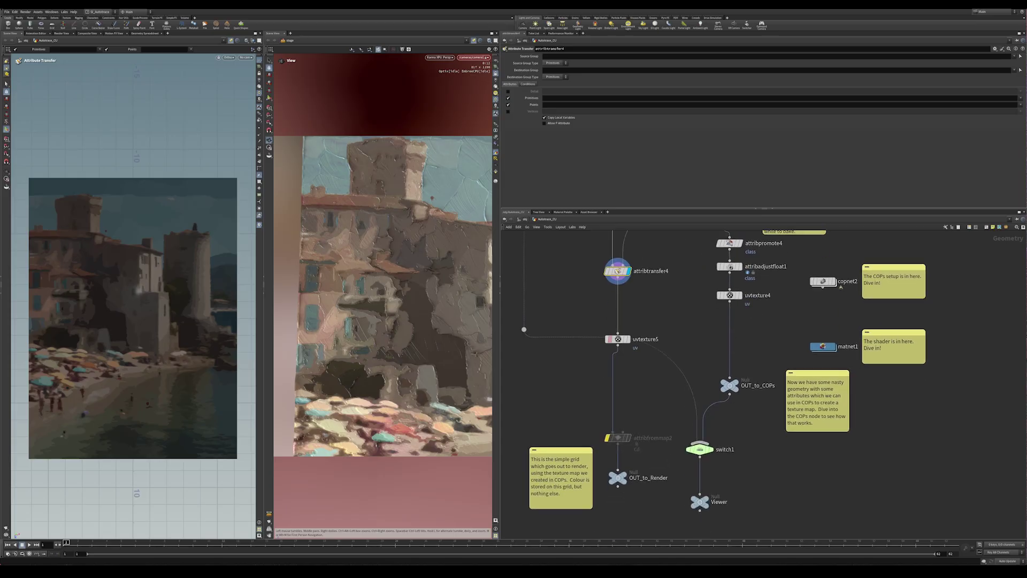
{"action": "left_click", "coordinate": [617, 478]}
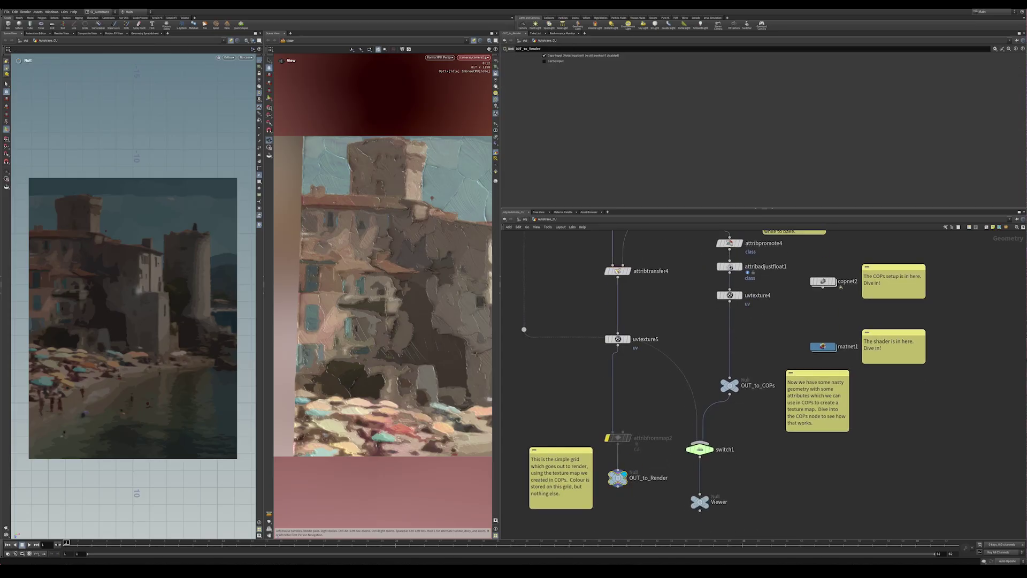
Enter the Paint shader inside matnet1 again and review how the geometry colour feeds the standard surface
{"action": "double_click", "coordinate": [823, 346]}
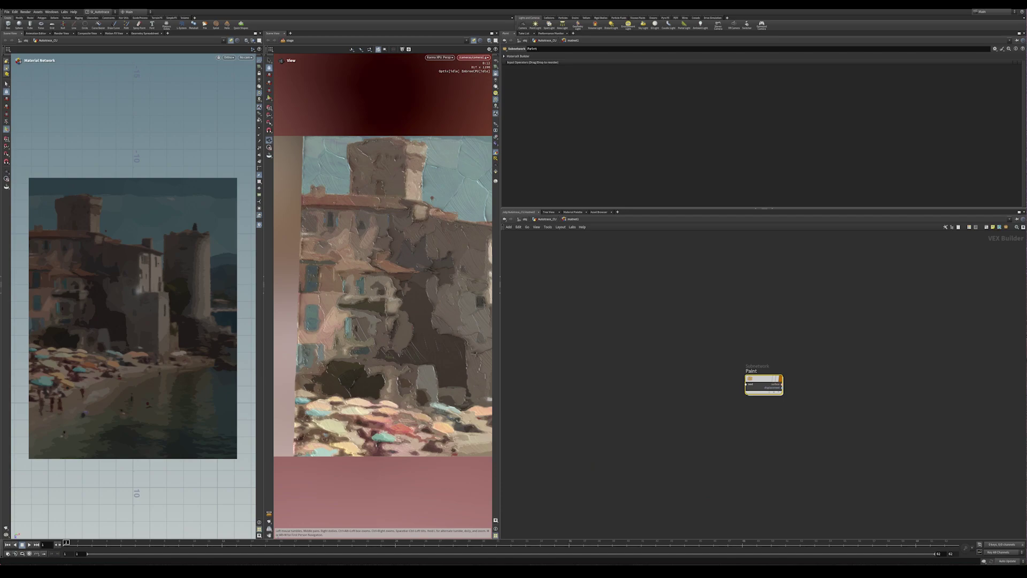
{"action": "double_click", "coordinate": [764, 380]}
{"action": "scroll", "coordinate": [798, 313], "scroll_direction": "down", "scroll_amount": 1}
{"action": "mouse_move", "coordinate": [788, 358]}
{"action": "middle_mouse_down"}
{"action": "mouse_move", "coordinate": [798, 313]}
{"action": "mouse_move", "coordinate": [782, 341]}
{"action": "middle_mouse_up"}
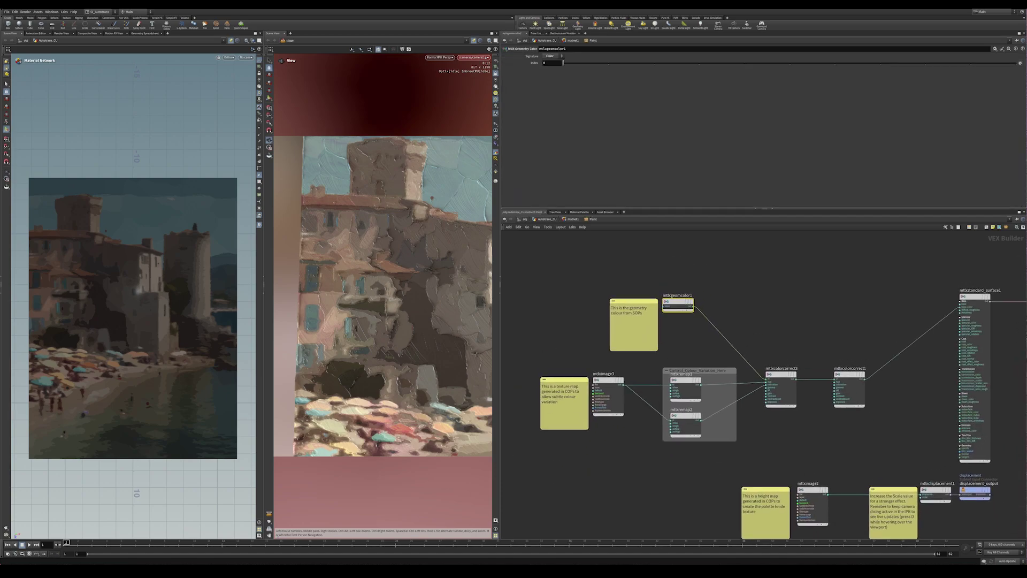
{"action": "middle_click_drag", "start_coordinate": [782, 341], "coordinate": [744, 335]}
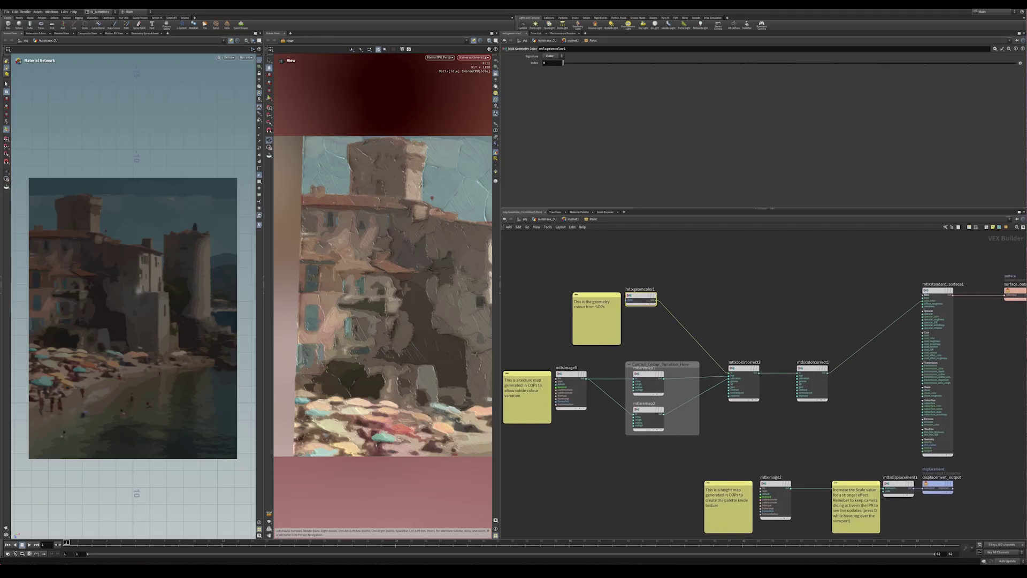
{"action": "mouse_move", "coordinate": [641, 298]}
{"action": "middle_click_drag", "start_coordinate": [764, 428], "coordinate": [757, 422]}
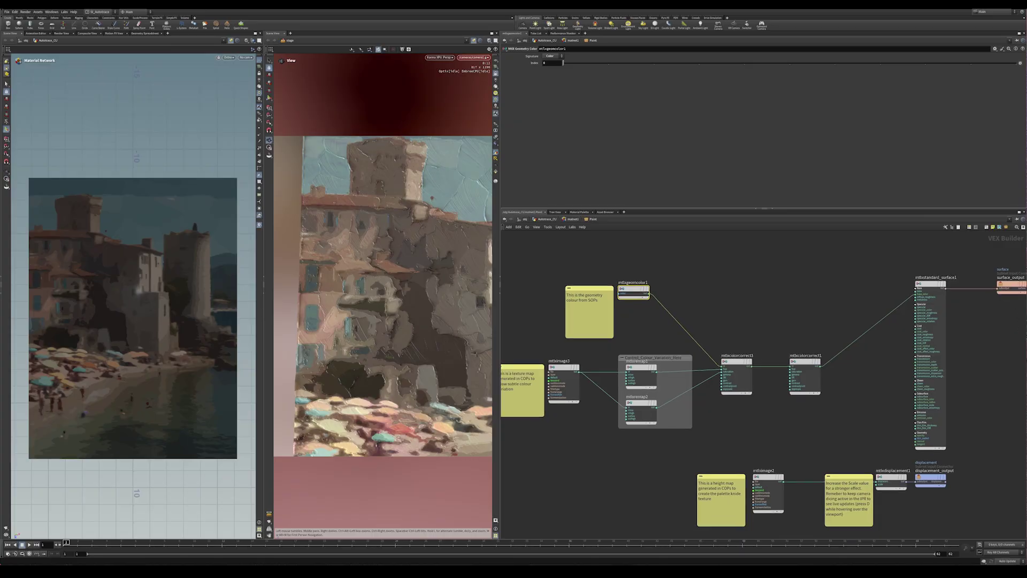
{"action": "middle_click_drag", "start_coordinate": [764, 396], "coordinate": [769, 372]}
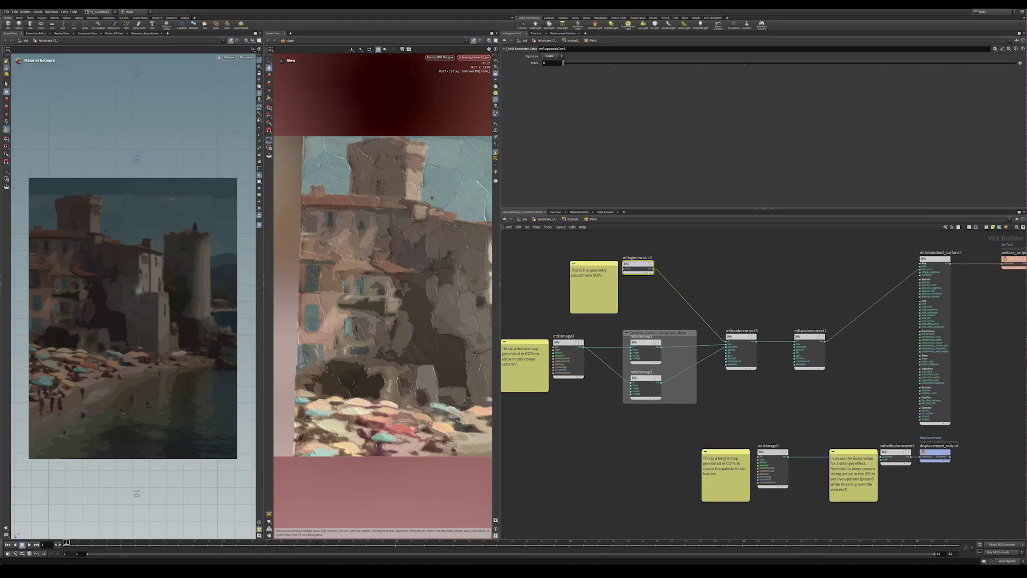
Inspect the mtlximage3 texture node and its links to the two colour-variation remaps
{"action": "left_click", "coordinate": [569, 342]}
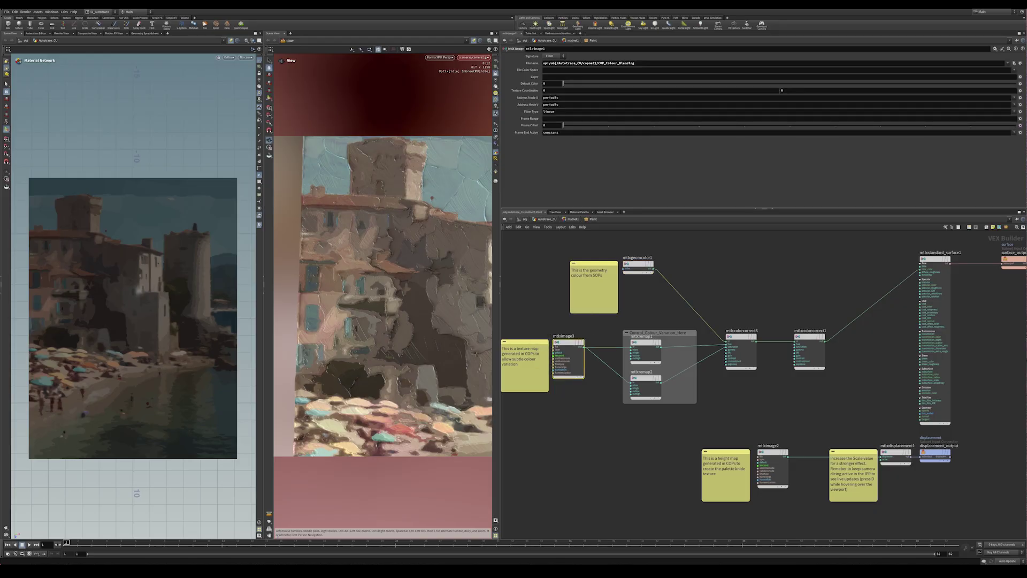
{"action": "middle_click_drag", "start_coordinate": [594, 417], "coordinate": [662, 440]}
{"action": "scroll", "coordinate": [596, 433], "scroll_direction": "up", "scroll_amount": 3}
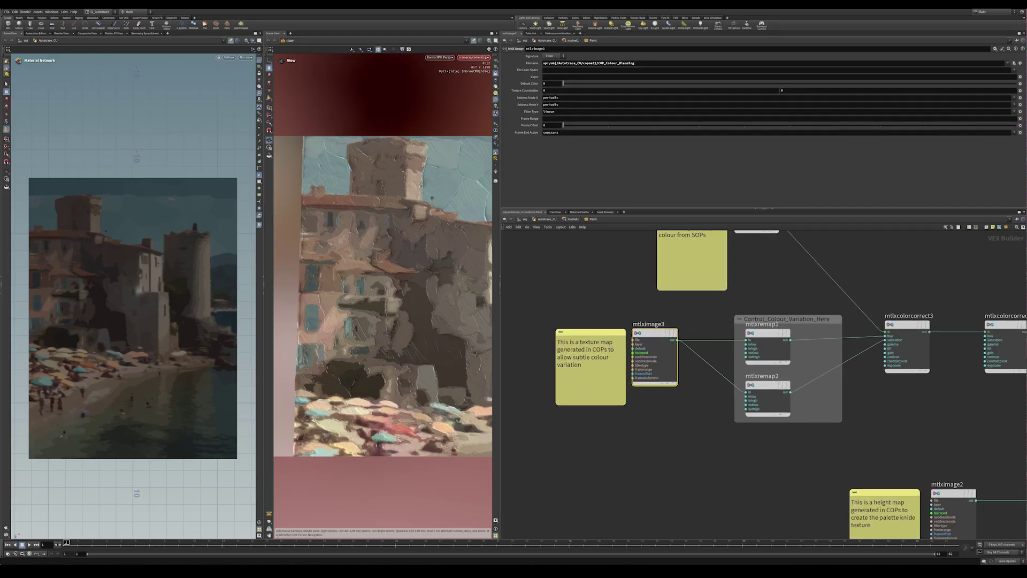
{"action": "middle_click_drag", "start_coordinate": [696, 434], "coordinate": [642, 473]}
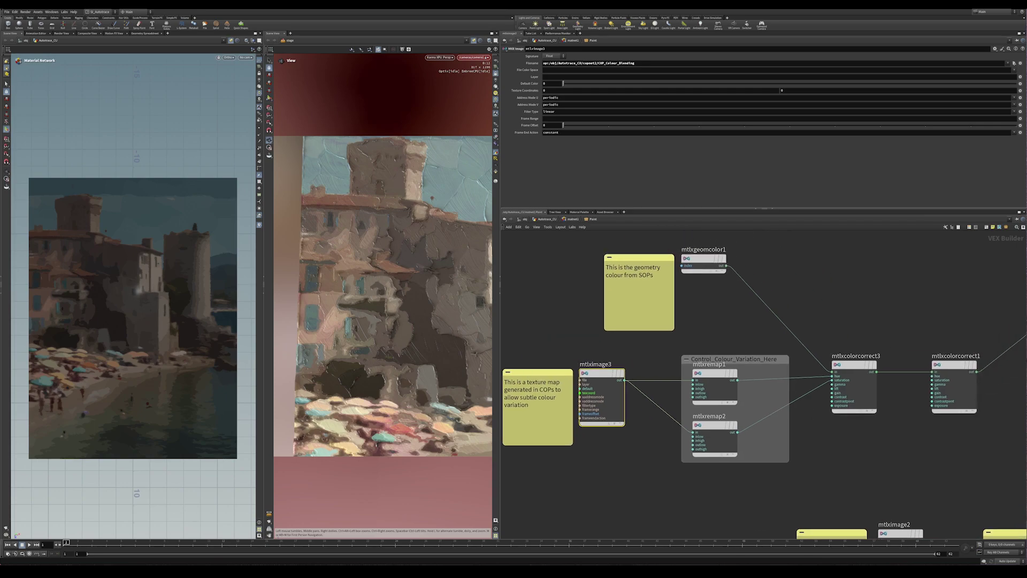
{"action": "middle_click_drag", "start_coordinate": [824, 444], "coordinate": [795, 483]}
Inspect mtlxcolorcorrect3 along with its mtlxgeomcolor1 input, and check the settings of mtlxcolorcorrect1
{"action": "left_click", "coordinate": [793, 384]}
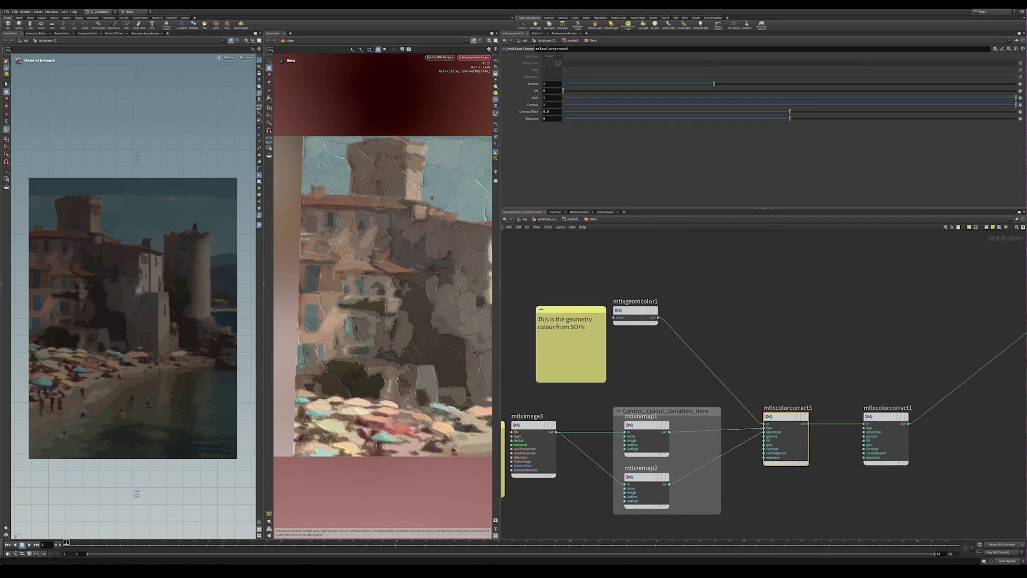
{"action": "middle_click_drag", "start_coordinate": [663, 348], "coordinate": [688, 338]}
{"action": "left_click", "coordinate": [660, 302]}
{"action": "mouse_move", "coordinate": [660, 303]}
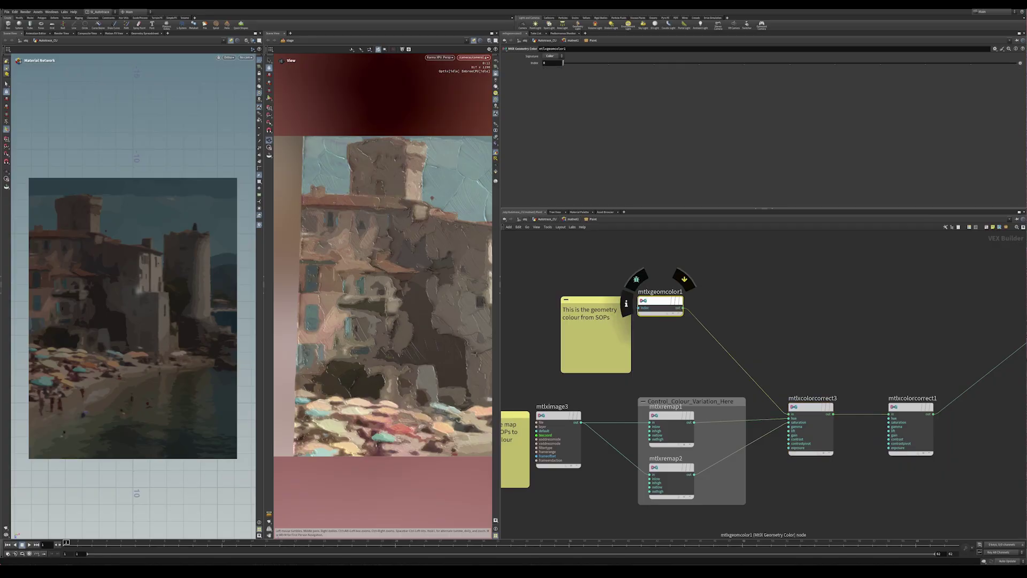
{"action": "left_click", "coordinate": [810, 407]}
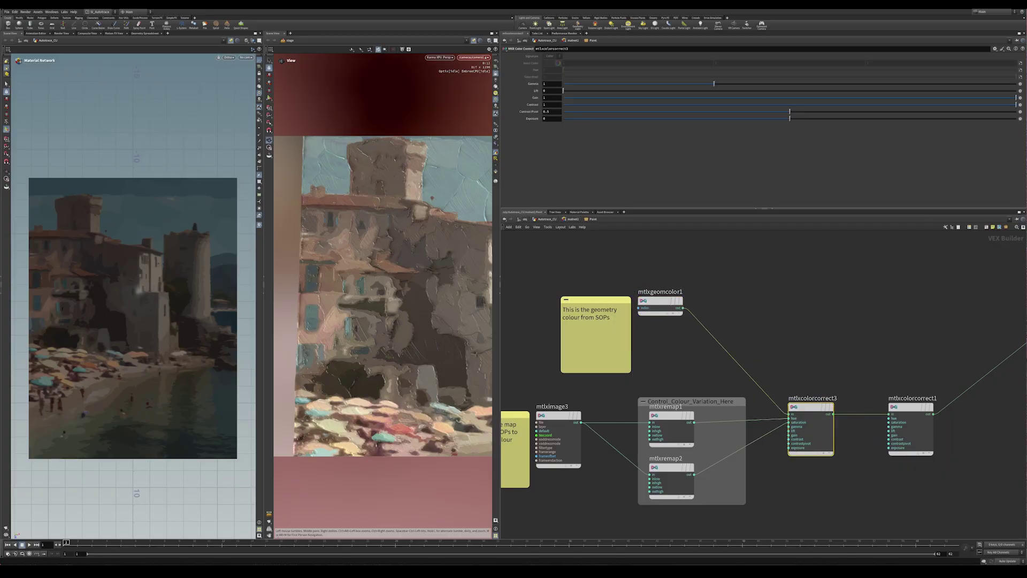
{"action": "mouse_move", "coordinate": [791, 422]}
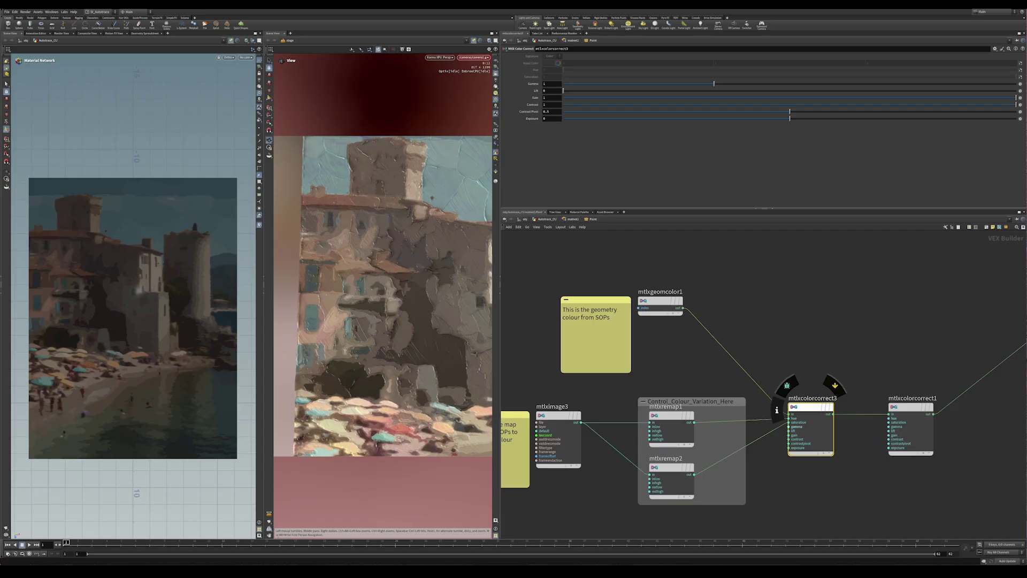
{"action": "left_click", "coordinate": [913, 423]}
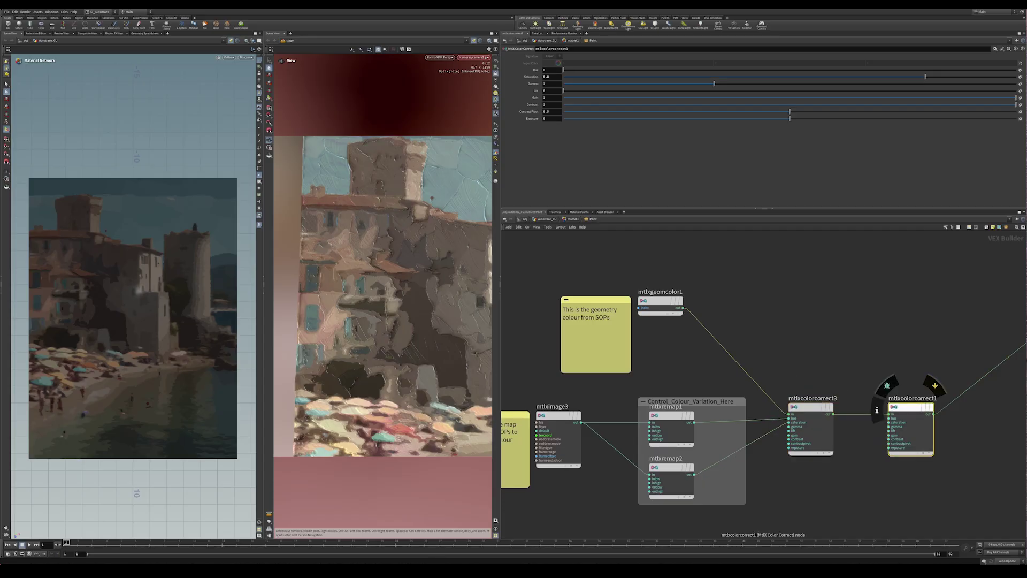
Go back past the Control_Colour_Variation_Here remaps and select the mtlximage3 texture node
{"action": "middle_click_drag", "start_coordinate": [877, 374], "coordinate": [800, 332]}
{"action": "middle_click_drag", "start_coordinate": [562, 398], "coordinate": [628, 392]}
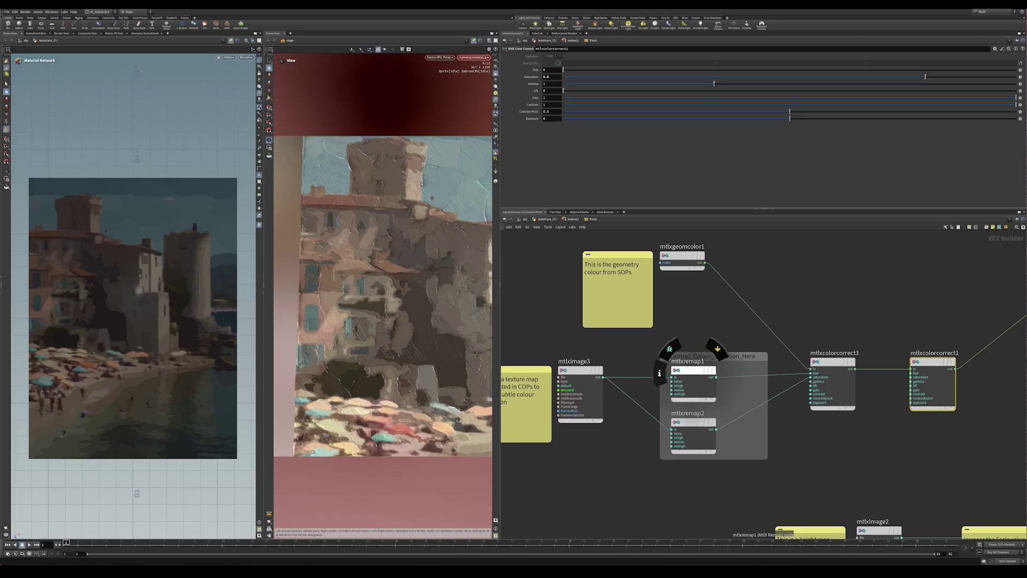
{"action": "left_click", "coordinate": [580, 370]}
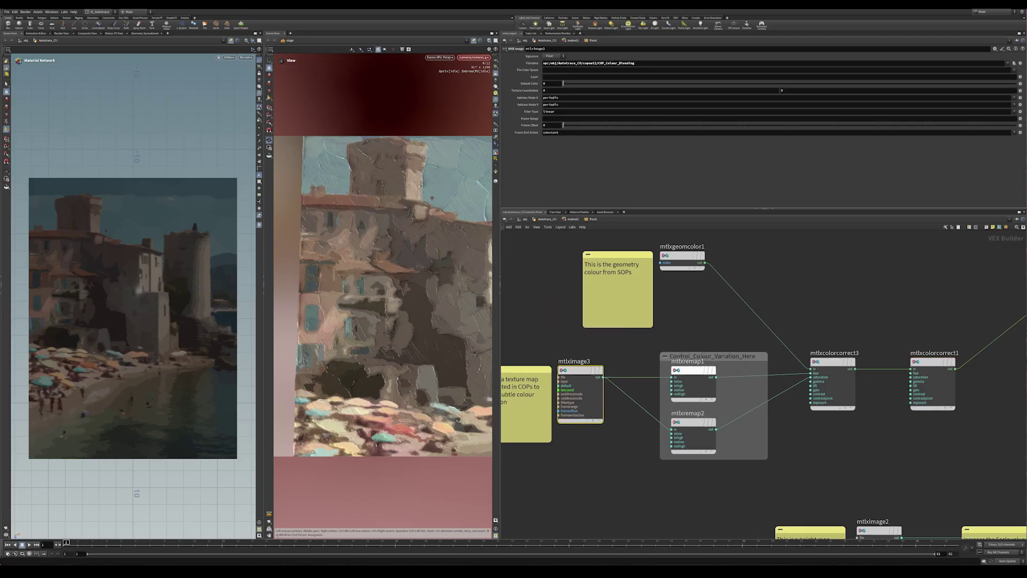
Check mtlxremap1 and wire the mtlximage3 output directly into the base colour of mtlxstandard_surface1 to preview the raw texture
{"action": "left_click", "coordinate": [693, 372]}
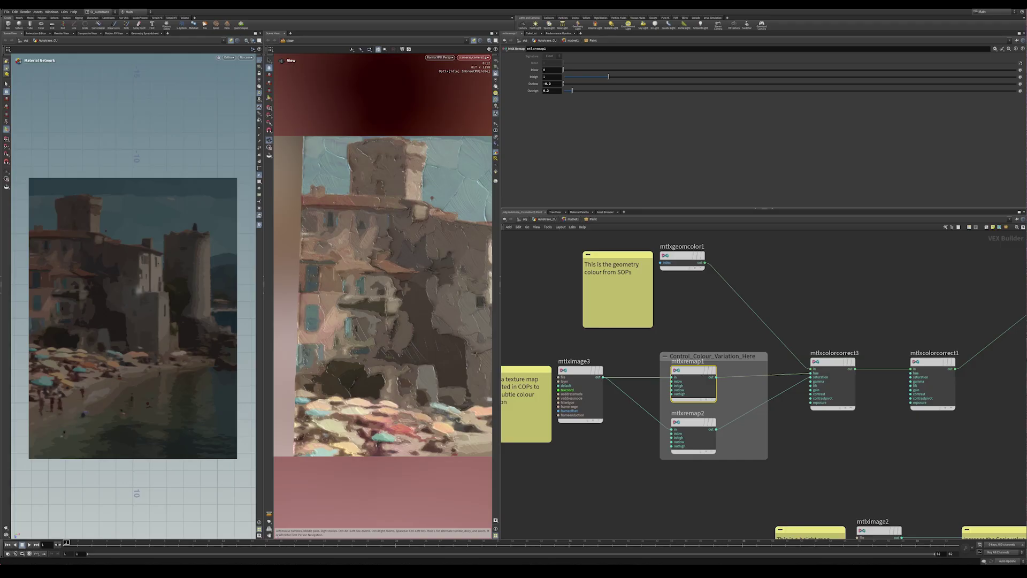
{"action": "scroll", "coordinate": [747, 312], "scroll_direction": "down", "scroll_amount": 5}
{"action": "middle_click_drag", "start_coordinate": [791, 338], "coordinate": [745, 370]}
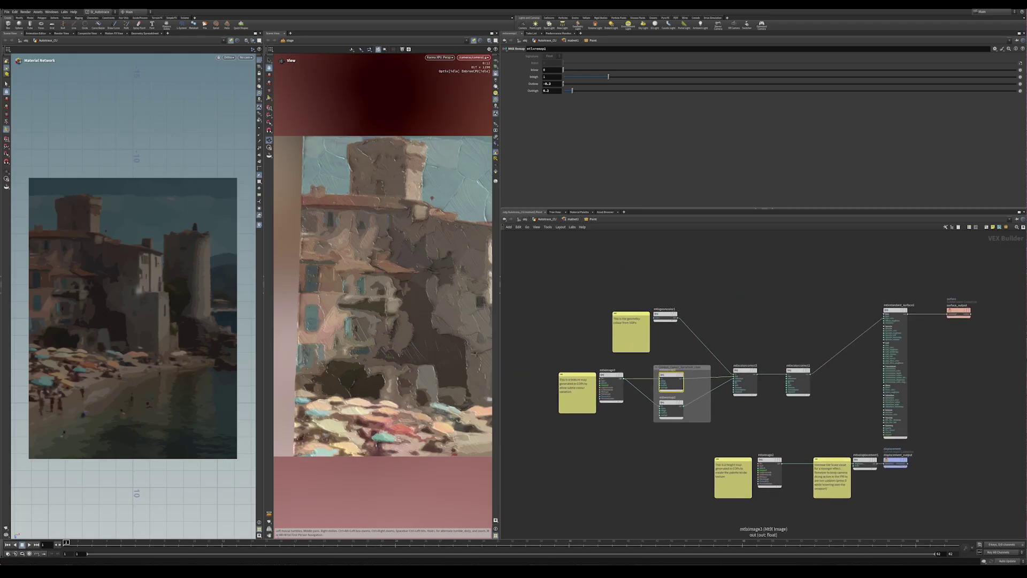
{"action": "left_click_drag", "start_coordinate": [623, 379], "coordinate": [643, 373]}
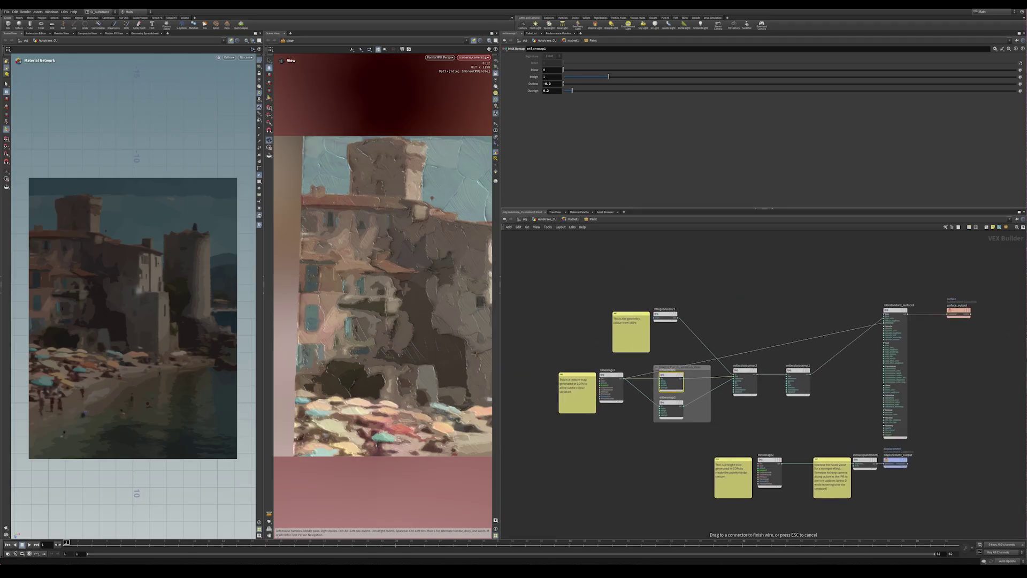
{"action": "left_click", "coordinate": [883, 320]}
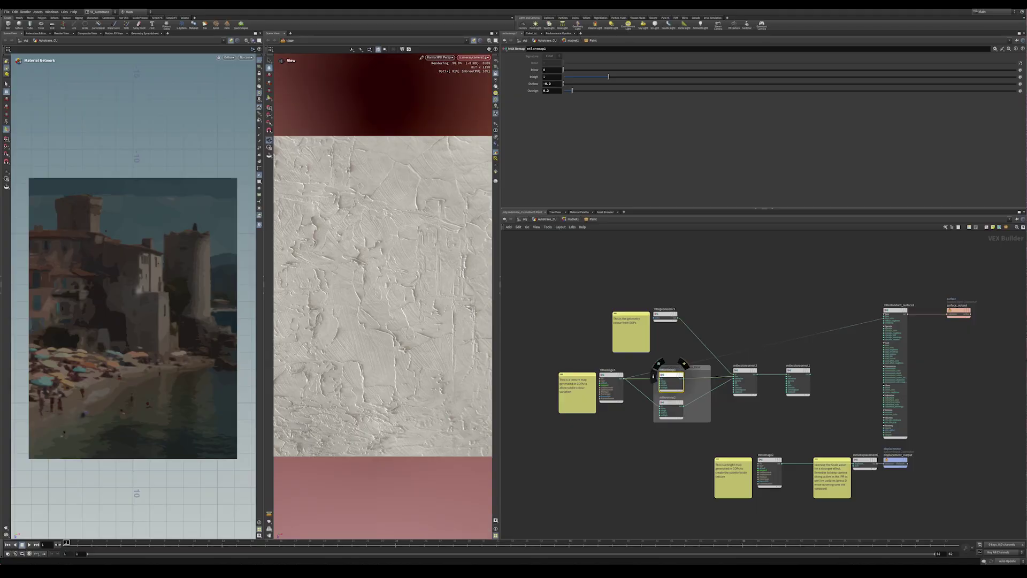
Feed the mtlxremap1 output into the base colour of mtlxstandard_surface1 and examine the remapped texture across the canvas
{"action": "scroll", "coordinate": [738, 423], "scroll_direction": "up", "scroll_amount": 3}
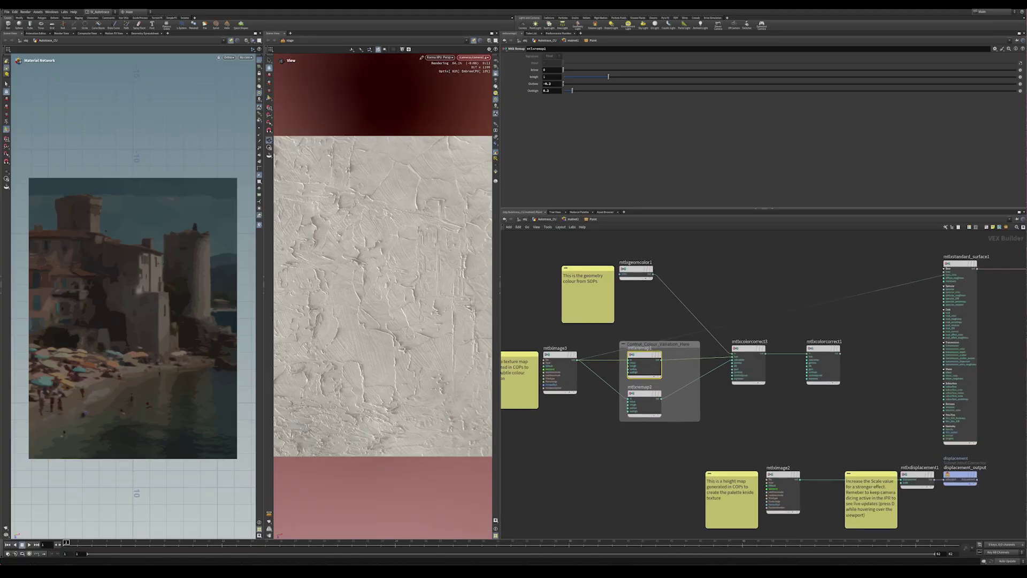
{"action": "middle_click_drag", "start_coordinate": [738, 422], "coordinate": [786, 452]}
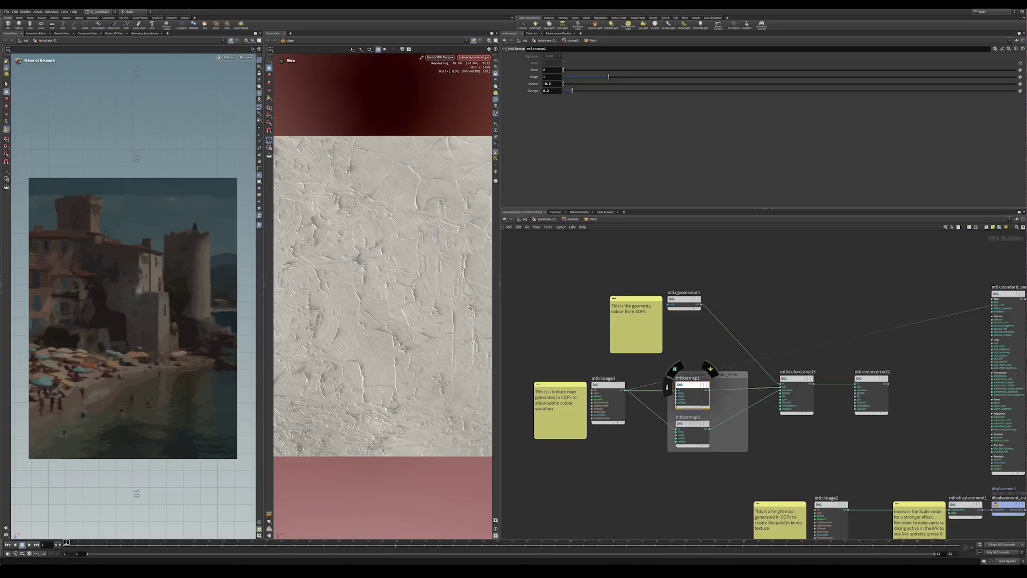
{"action": "left_click_drag", "start_coordinate": [708, 390], "coordinate": [992, 307]}
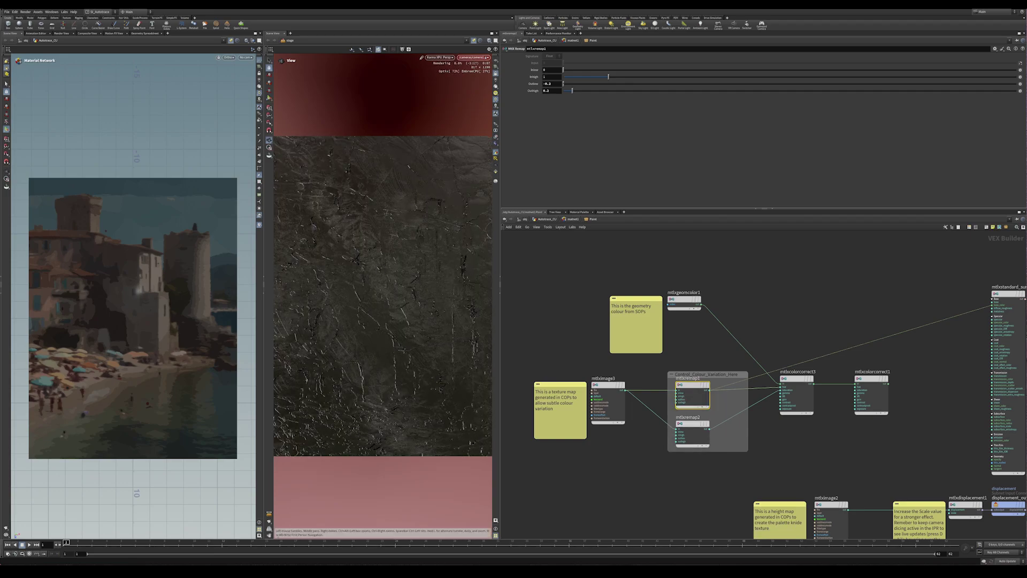
{"action": "scroll", "coordinate": [383, 295], "scroll_direction": "up", "scroll_amount": 10}
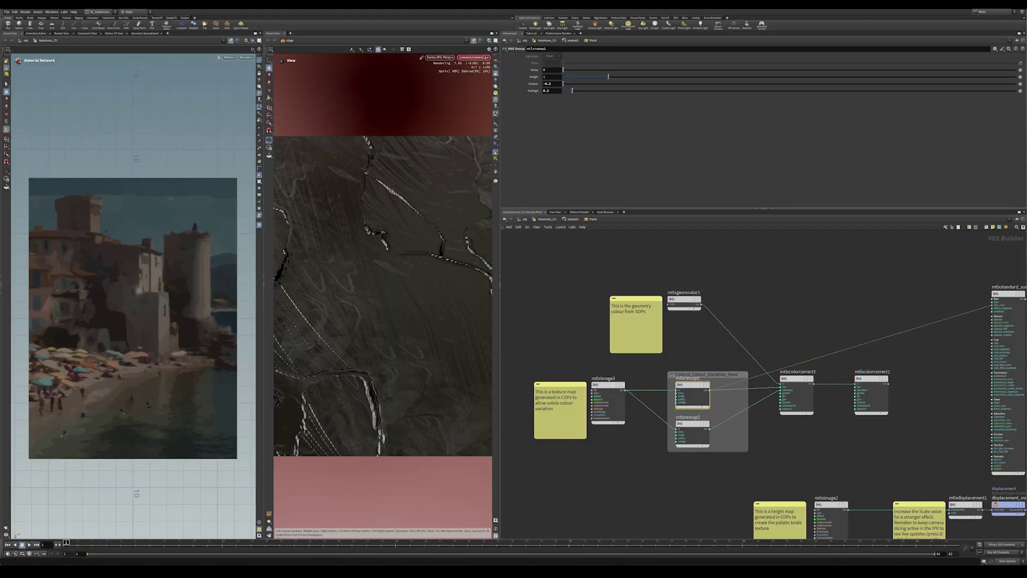
{"action": "scroll", "coordinate": [383, 296], "scroll_direction": "down", "scroll_amount": 8}
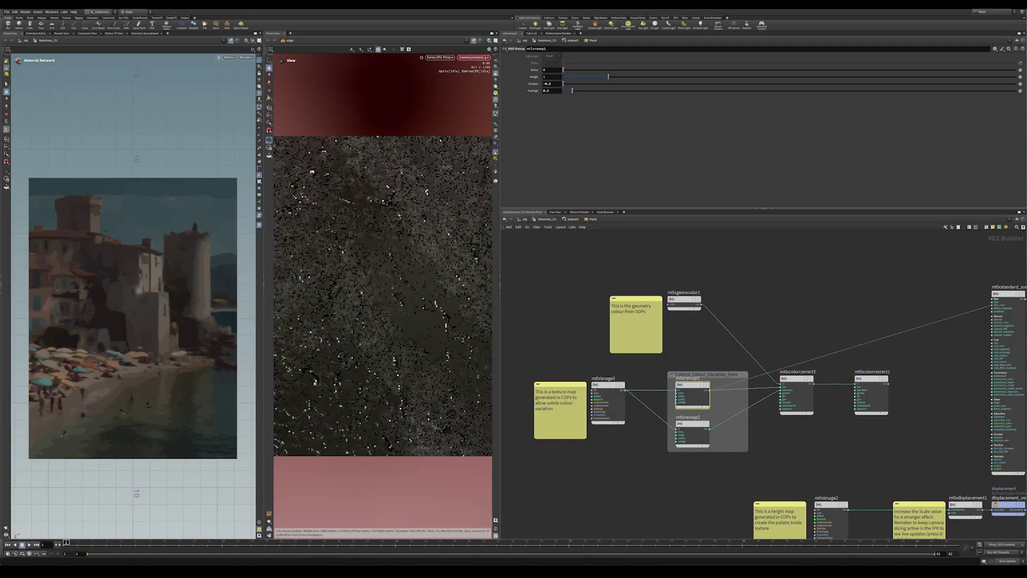
{"action": "scroll", "coordinate": [383, 296], "scroll_direction": "up", "scroll_amount": 1}
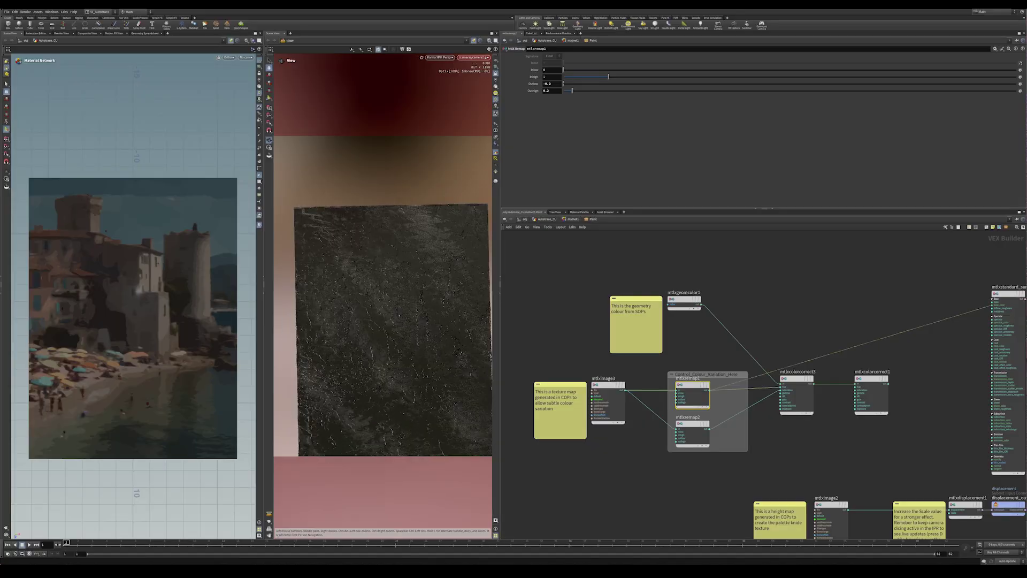
{"action": "scroll", "coordinate": [795, 416], "scroll_direction": "up", "scroll_amount": 2}
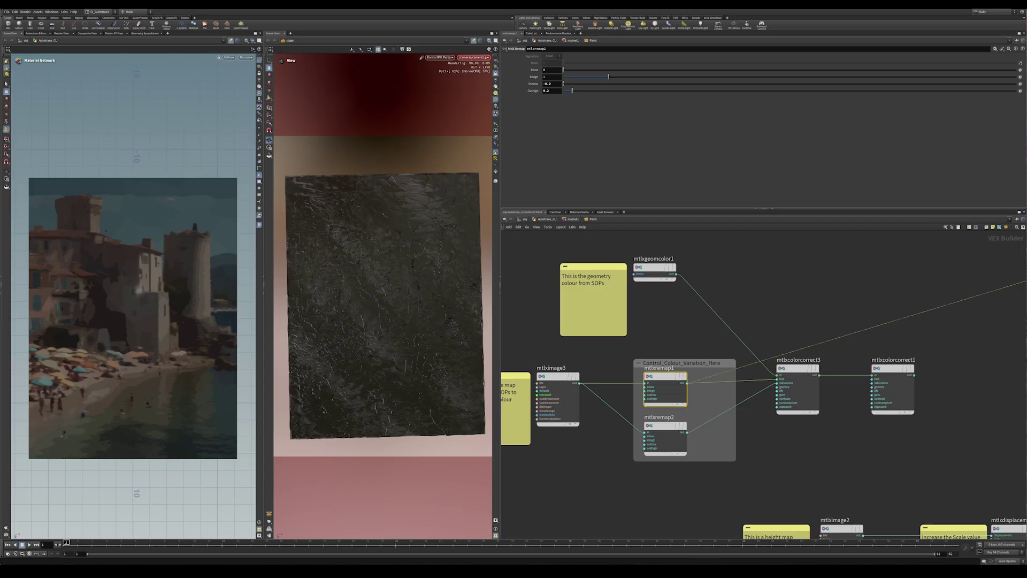
Widen the output range of mtlxremap1 to an Outlow of -0.5 and an Outhigh of 0.5
{"action": "left_click_drag", "start_coordinate": [547, 84], "coordinate": [531, 90]}
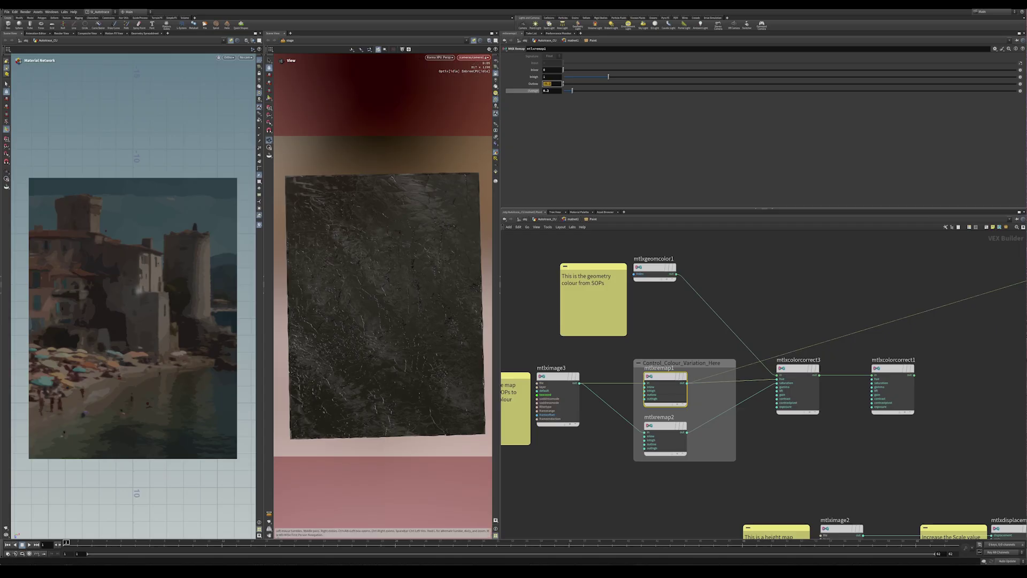
{"action": "type", "text": "-"}
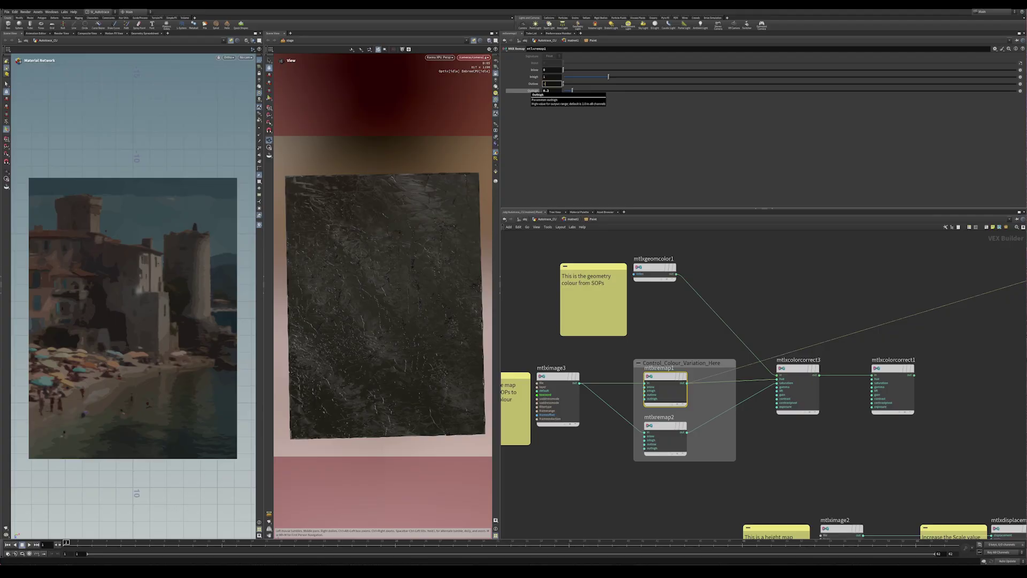
{"action": "type", "text": ".5"}
{"action": "key", "text": "Tab"}
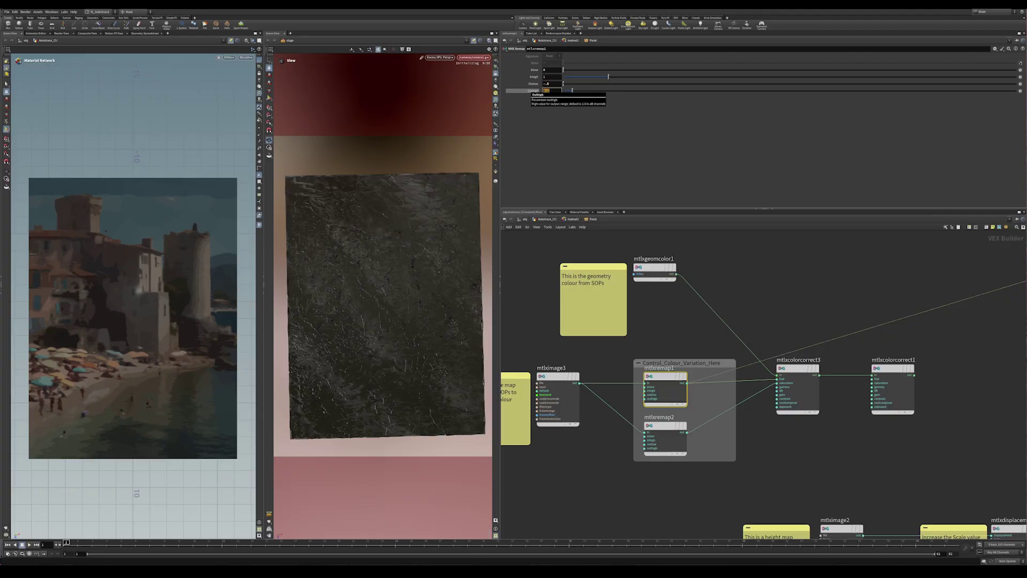
{"action": "type", "text": ".5"}
{"action": "key", "text": "Return"}
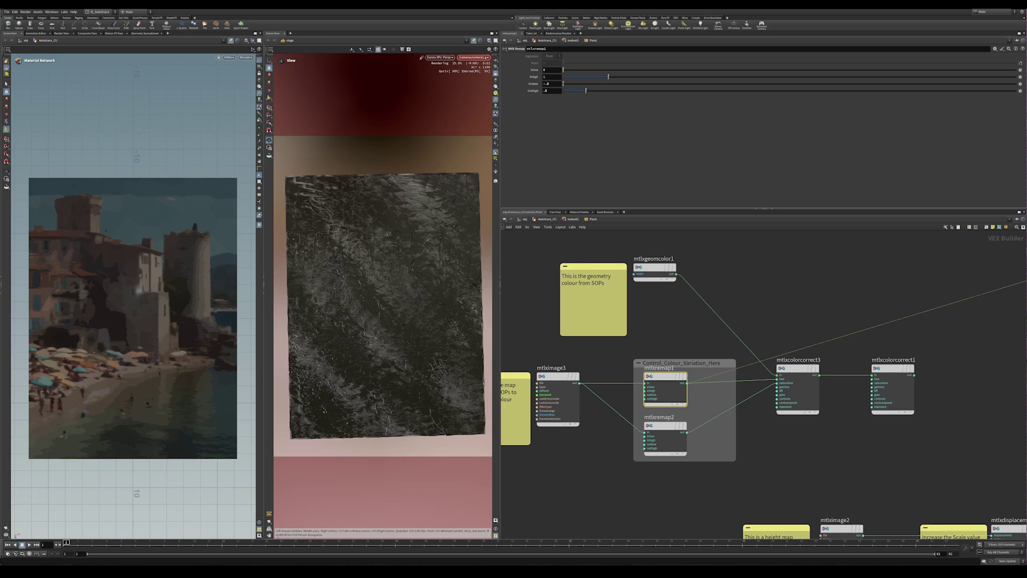
{"action": "scroll", "coordinate": [385, 301], "scroll_direction": "up", "scroll_amount": 3}
{"action": "scroll", "coordinate": [385, 301], "scroll_direction": "down", "scroll_amount": 2}
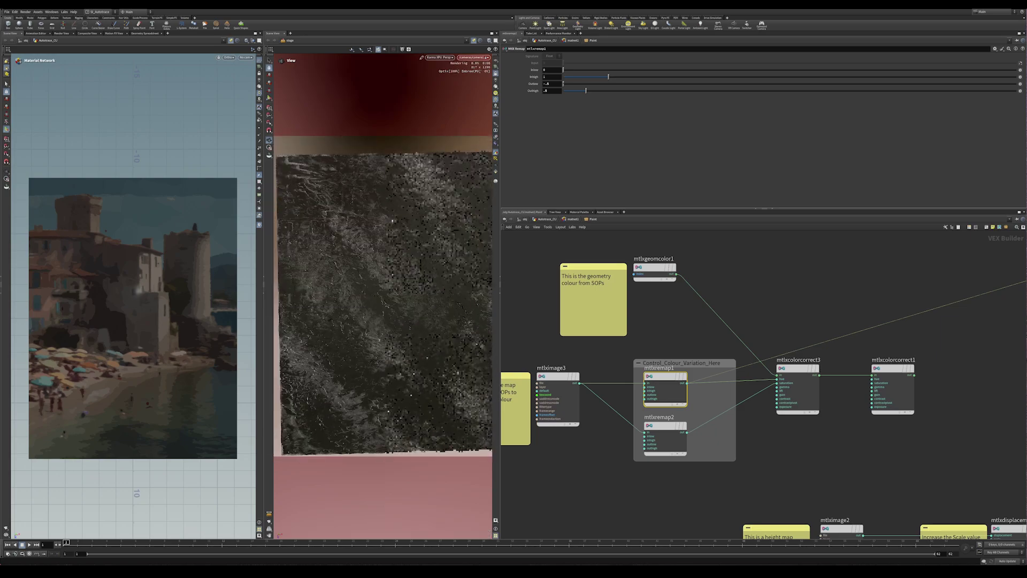
Reconnect the mtlxcolorcorrect1 output to the base colour of mtlxstandard_surface1
{"action": "middle_click_drag", "start_coordinate": [849, 284], "coordinate": [775, 314]}
{"action": "scroll", "coordinate": [774, 314], "scroll_direction": "down", "scroll_amount": 3}
{"action": "scroll", "coordinate": [848, 361], "scroll_direction": "up", "scroll_amount": 2}
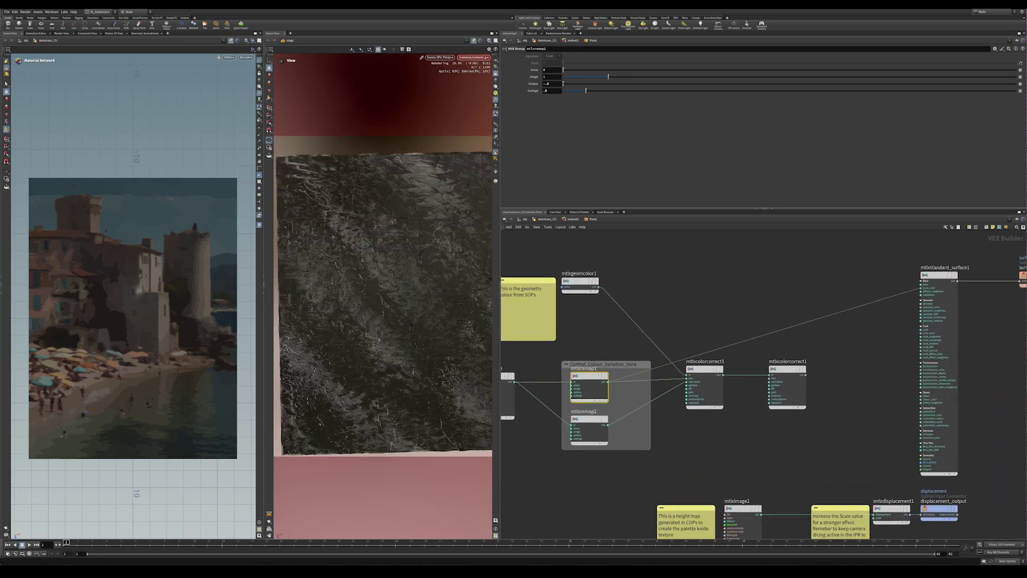
{"action": "left_click", "coordinate": [806, 374]}
{"action": "left_click_drag", "start_coordinate": [921, 294], "coordinate": [921, 287]}
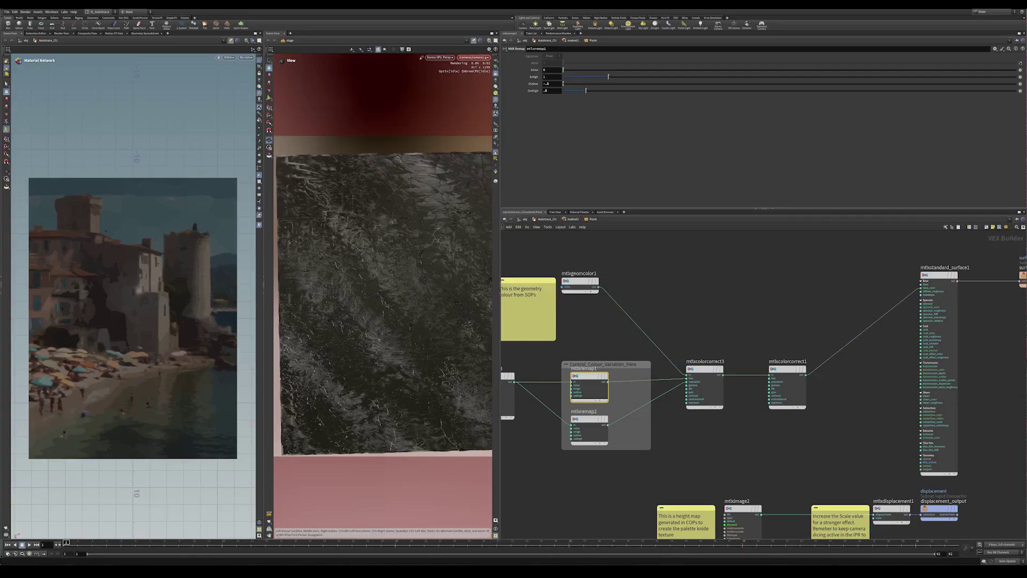
Examine the colour variation in the rendered sky up close and inspect the mtlxcolorcorrect3 settings
{"action": "scroll", "coordinate": [415, 200], "scroll_direction": "up", "scroll_amount": 10}
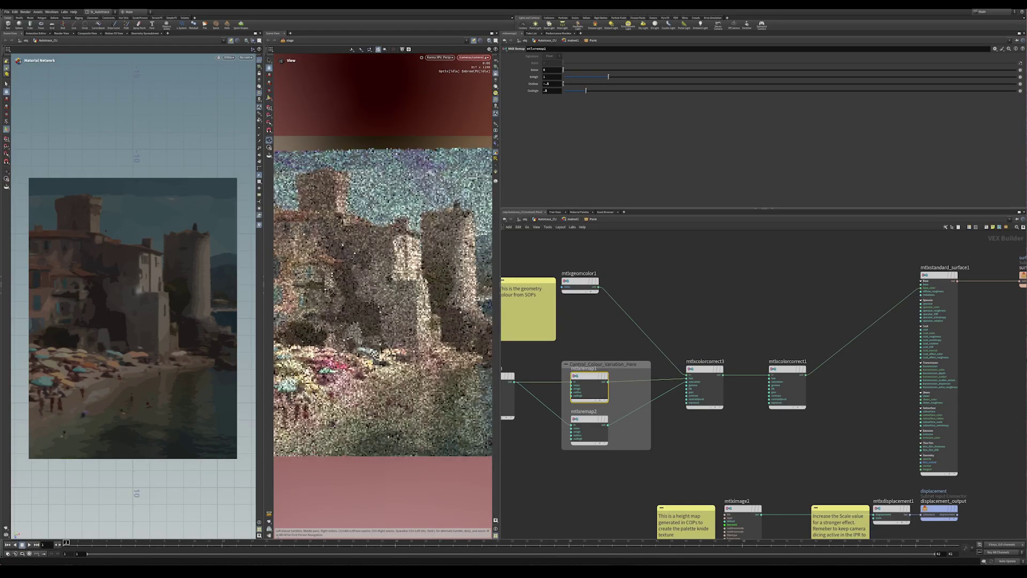
{"action": "middle_click_drag", "start_coordinate": [416, 214], "coordinate": [409, 333]}
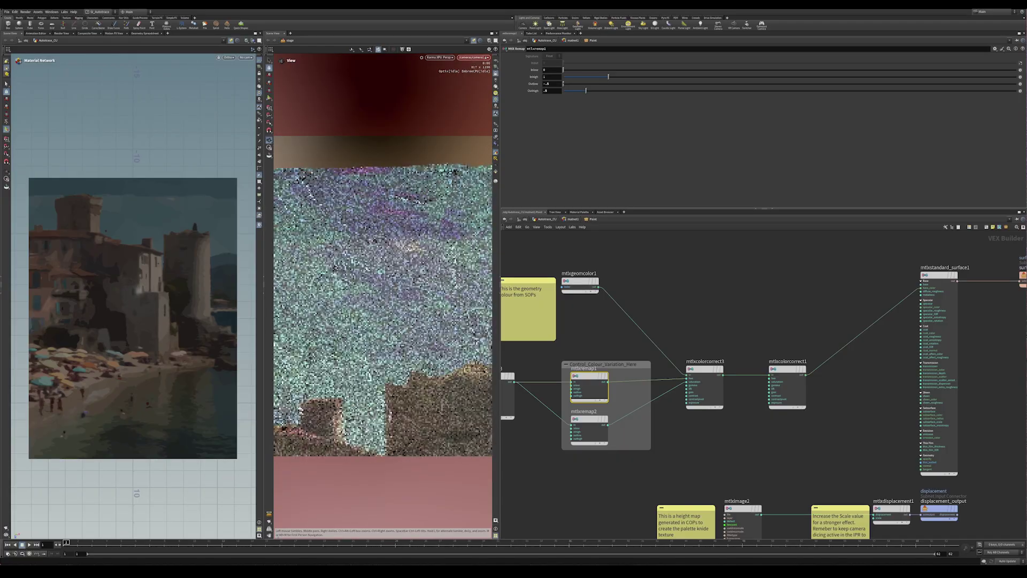
{"action": "scroll", "coordinate": [396, 316], "scroll_direction": "down", "scroll_amount": 5}
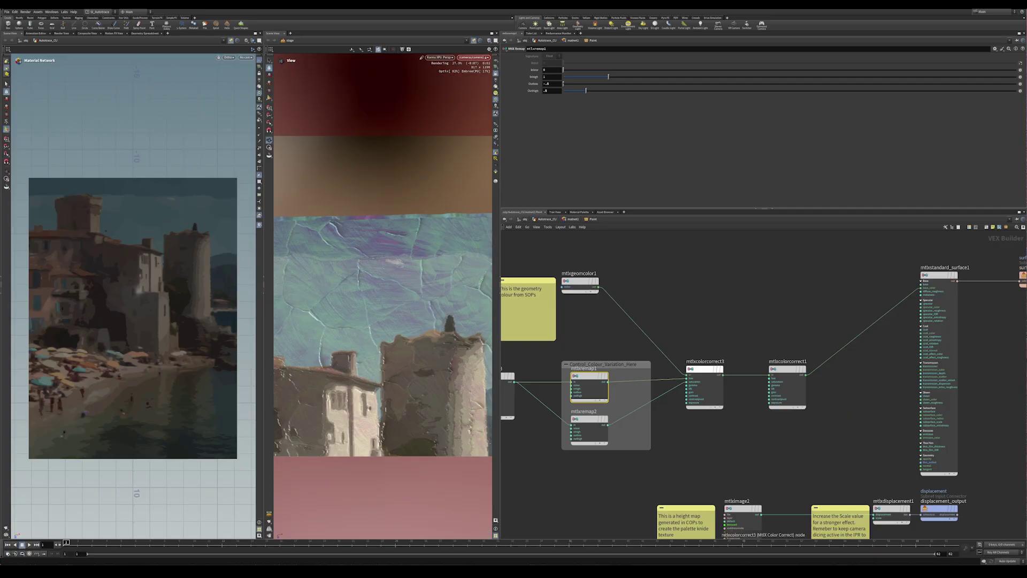
{"action": "left_click", "coordinate": [705, 369]}
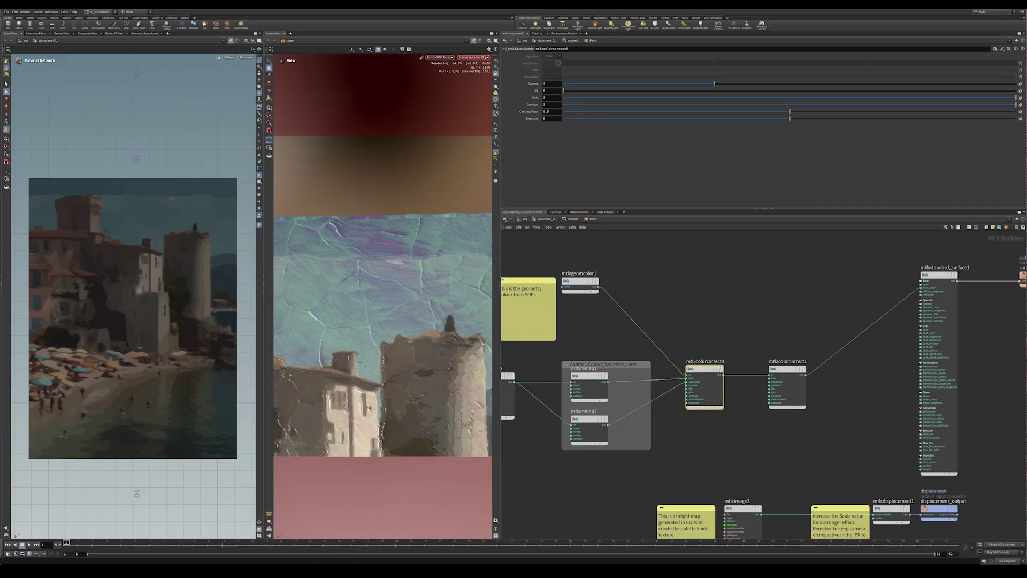
Set the mtlxremap1 output range to an Outlow of -0.2 and an Outhigh of 0.2
{"action": "left_click", "coordinate": [589, 376]}
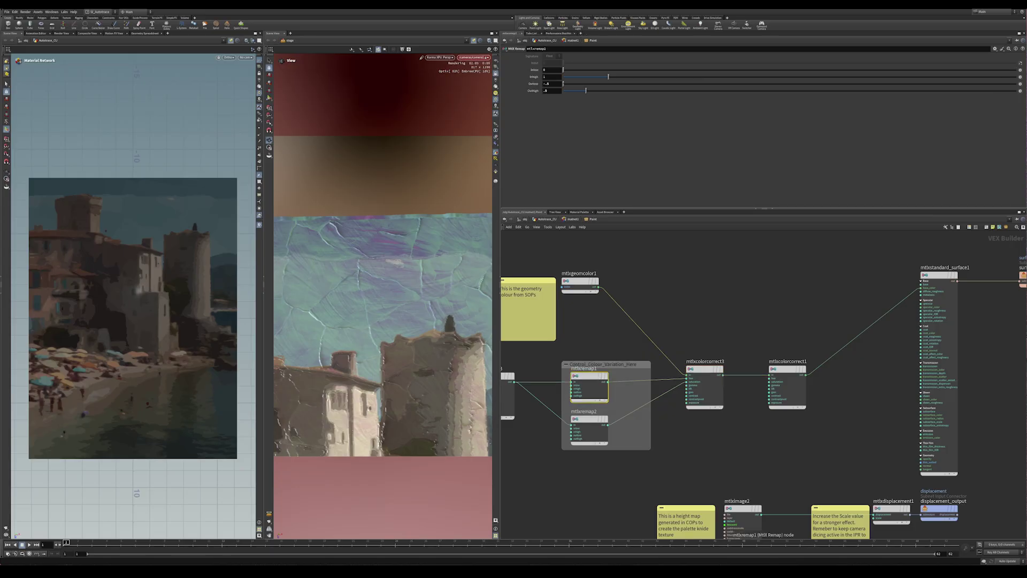
{"action": "left_click_drag", "start_coordinate": [552, 84], "coordinate": [537, 89]}
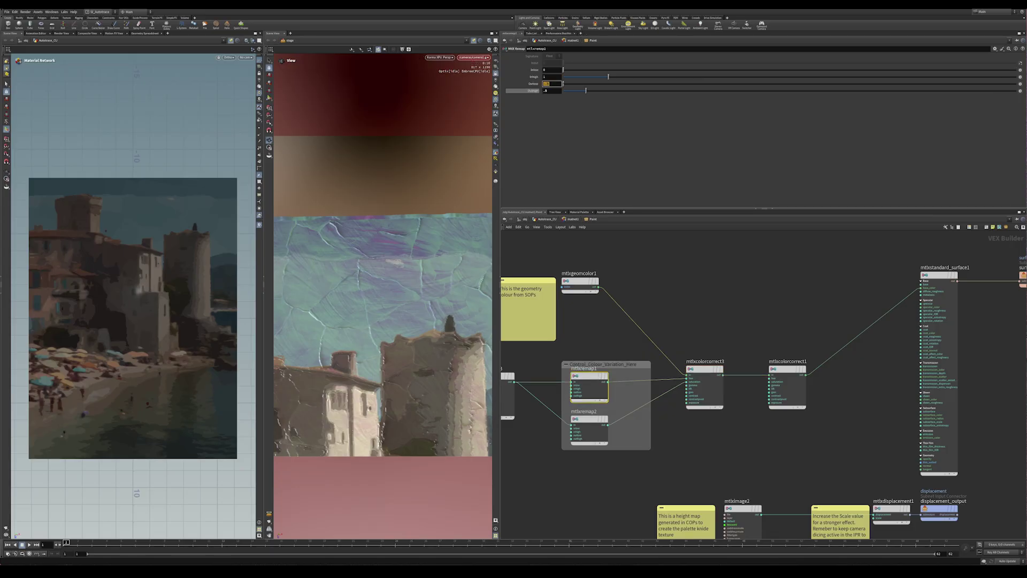
{"action": "type", "text": "-.2"}
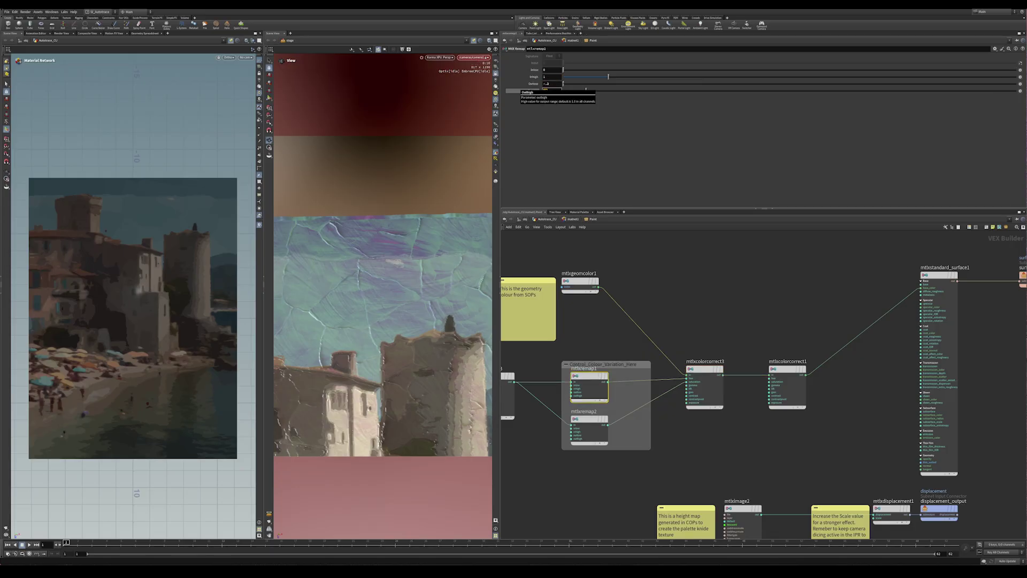
{"action": "key", "text": "Return"}
{"action": "type", "text": ".2"}
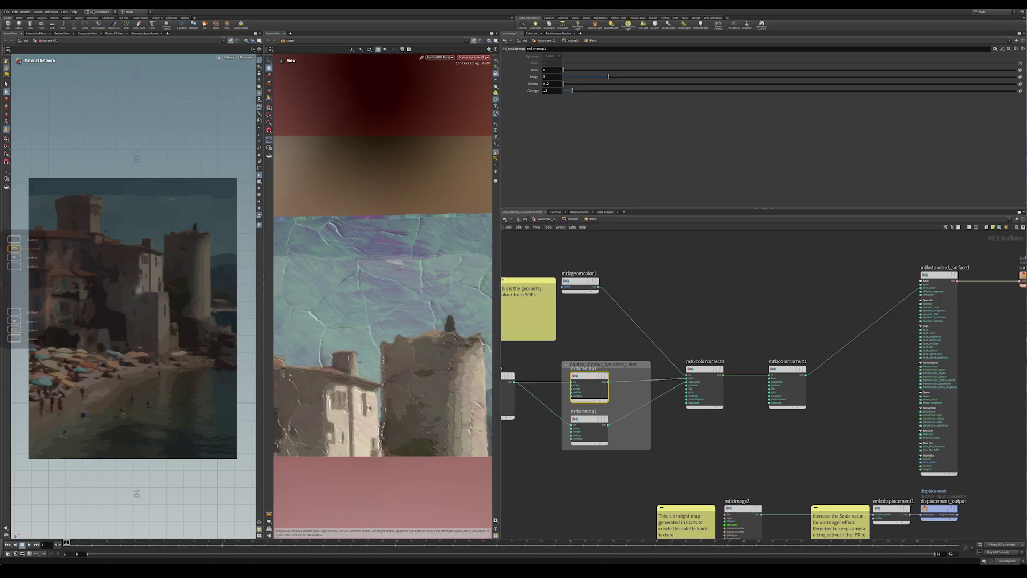
{"action": "key", "text": "Return"}
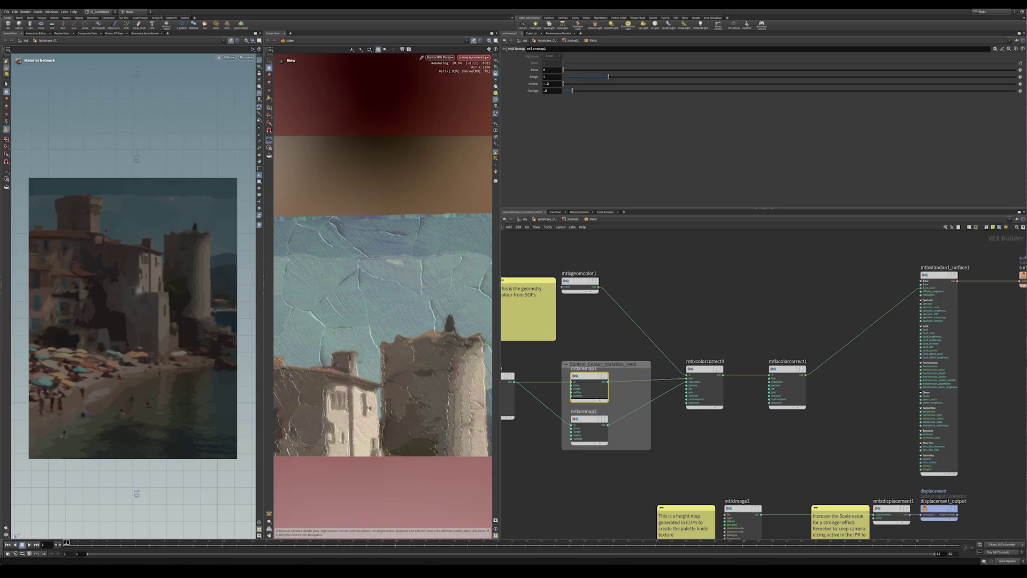
Inspect the output range of mtlxremap2 and view the whole painting in the render
{"action": "left_click", "coordinate": [589, 423]}
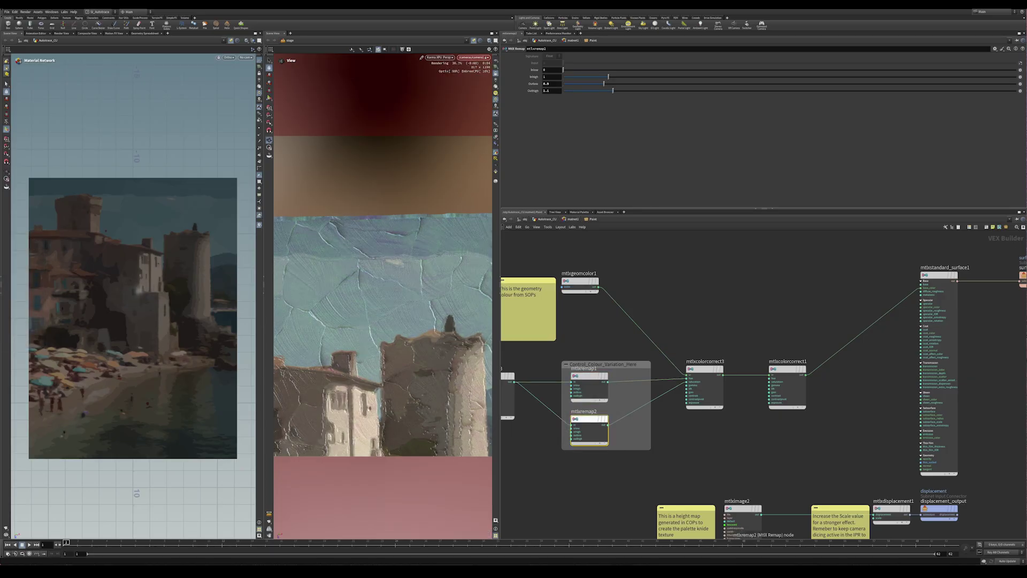
{"action": "mouse_move", "coordinate": [589, 422]}
{"action": "scroll", "coordinate": [409, 322], "scroll_direction": "down", "scroll_amount": 8}
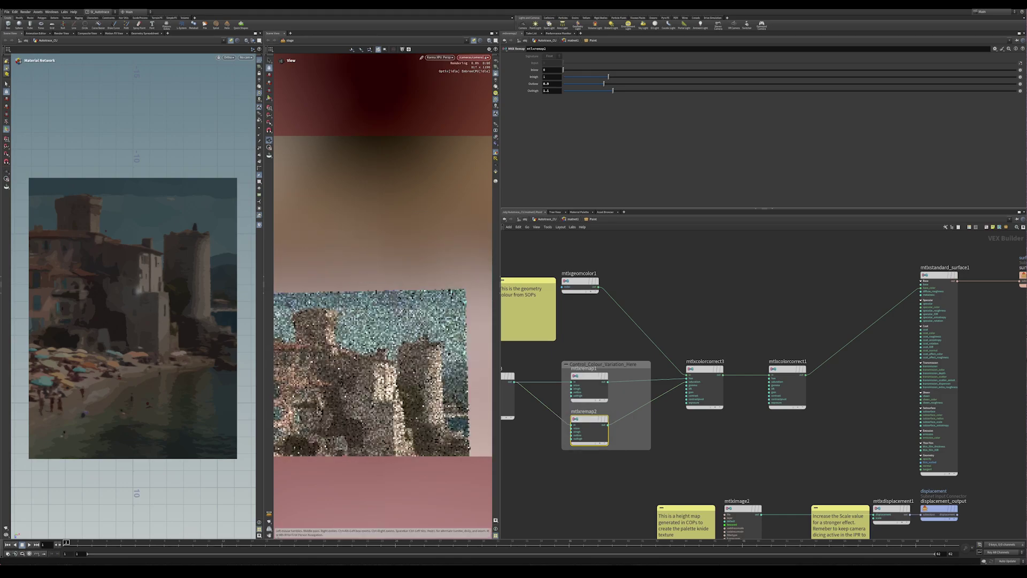
{"action": "middle_click_drag", "start_coordinate": [382, 369], "coordinate": [380, 259]}
{"action": "scroll", "coordinate": [381, 259], "scroll_direction": "up", "scroll_amount": 2}
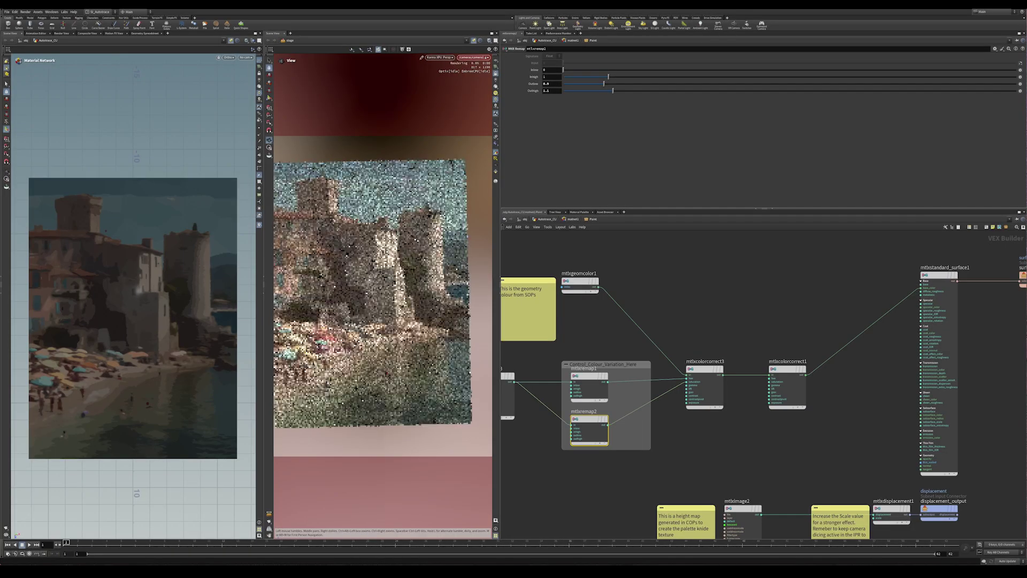
Inspect the scale of mtlxdisplacement1 and examine the palette-knife relief in the render from close-up, tilted angles
{"action": "middle_click_drag", "start_coordinate": [749, 374], "coordinate": [627, 323]}
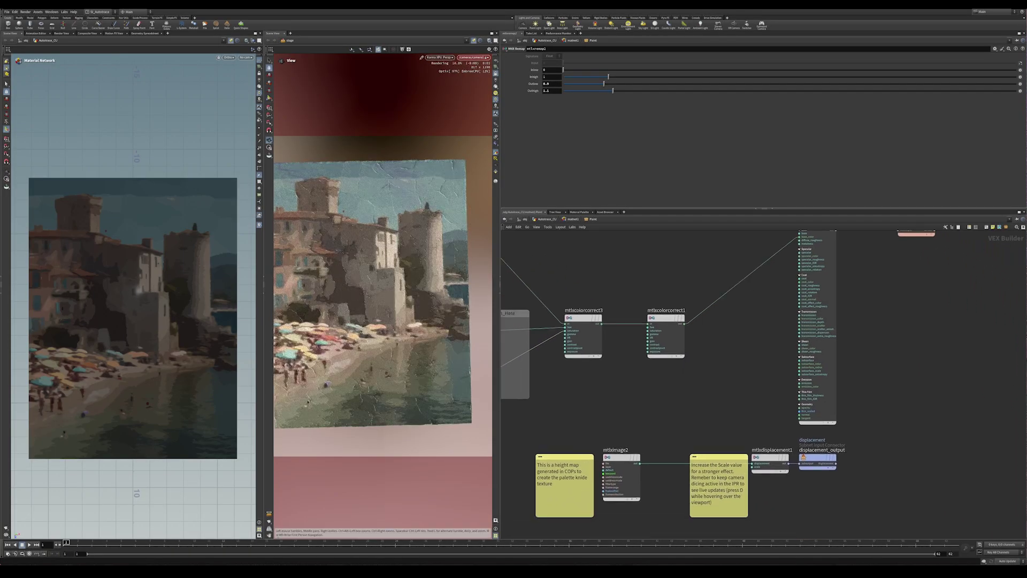
{"action": "left_click", "coordinate": [760, 458]}
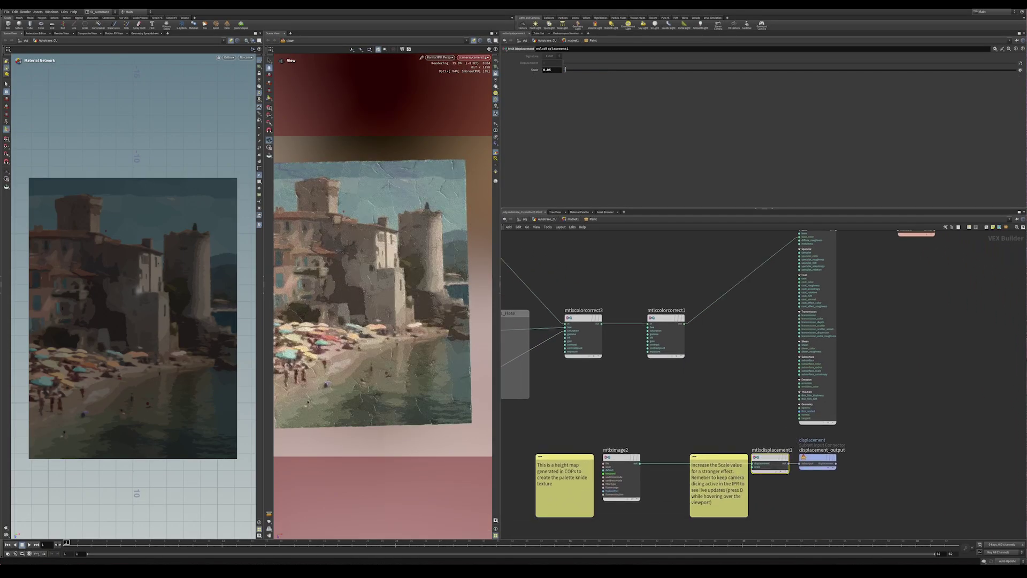
{"action": "left_click_drag", "start_coordinate": [375, 331], "coordinate": [412, 254], "text": "alt"}
{"action": "right_click_drag", "start_coordinate": [342, 364], "coordinate": [428, 383], "text": "alt"}
{"action": "left_click_drag", "start_coordinate": [386, 278], "coordinate": [370, 361], "text": "alt"}
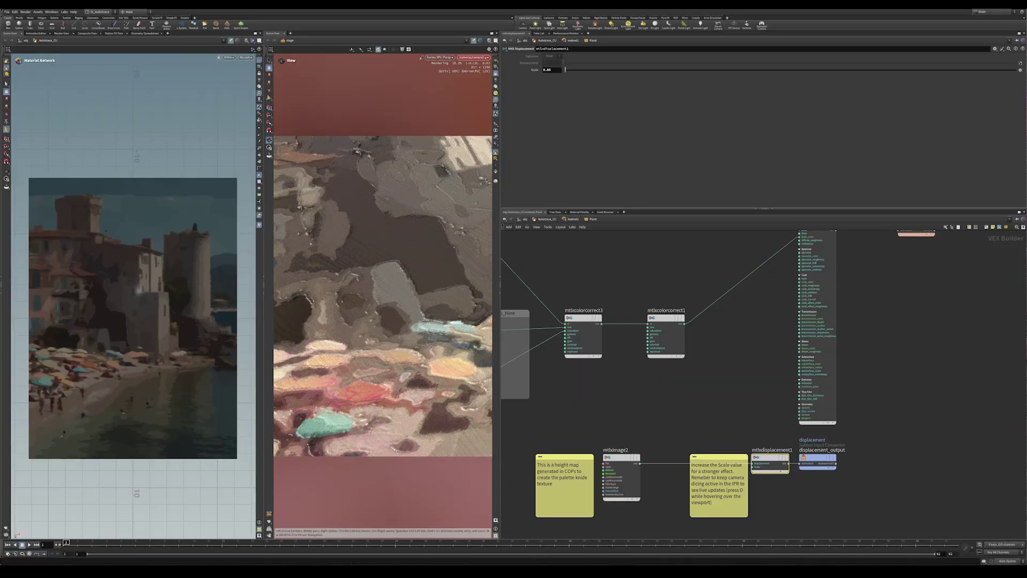
{"action": "mouse_move", "coordinate": [382, 300]}
{"action": "left_mouse_down", "text": "alt"}
{"action": "mouse_move", "coordinate": [372, 311]}
{"action": "mouse_move", "coordinate": [358, 289]}
{"action": "mouse_move", "coordinate": [385, 283]}
{"action": "mouse_move", "coordinate": [393, 264]}
{"action": "mouse_move", "coordinate": [390, 272]}
{"action": "left_mouse_up", "text": "alt"}
{"action": "scroll", "coordinate": [383, 297], "scroll_direction": "down", "scroll_amount": 4}
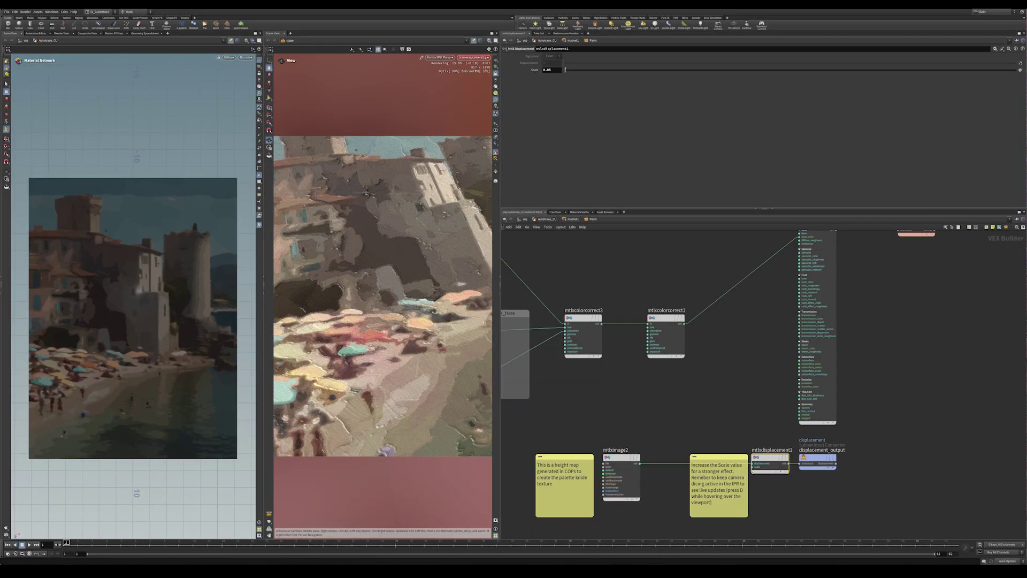
{"action": "scroll", "coordinate": [382, 297], "scroll_direction": "down", "scroll_amount": 6}
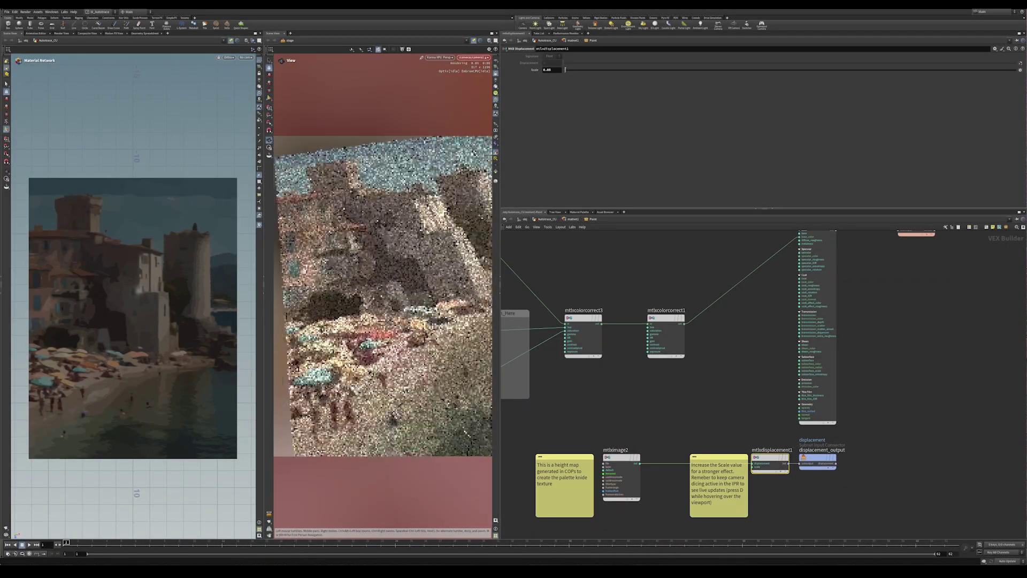
Return from the Paint shader network to the stage network and open the domelight2 parameters
{"action": "mouse_move", "coordinate": [407, 297]}
{"action": "left_mouse_down"}
{"action": "mouse_move", "coordinate": [351, 281]}
{"action": "mouse_move", "coordinate": [382, 300]}
{"action": "left_mouse_up"}
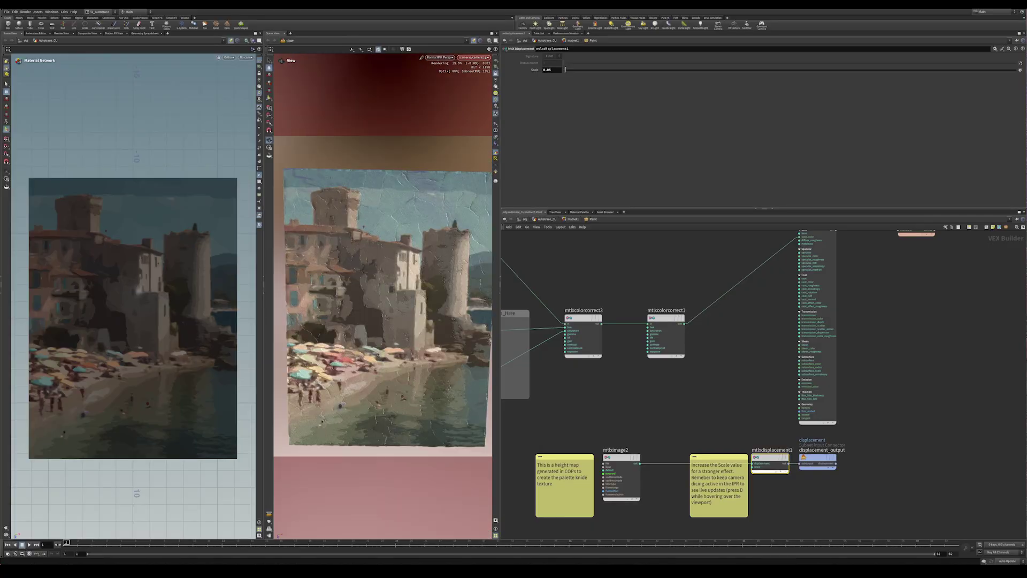
{"action": "key", "text": "3"}
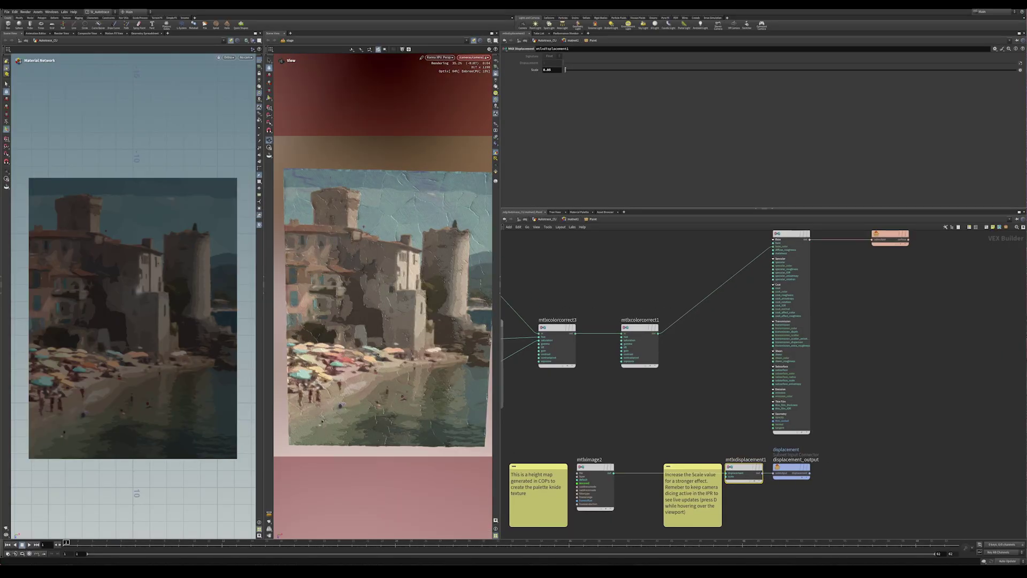
{"action": "middle_click_drag", "start_coordinate": [690, 476], "coordinate": [818, 337]}
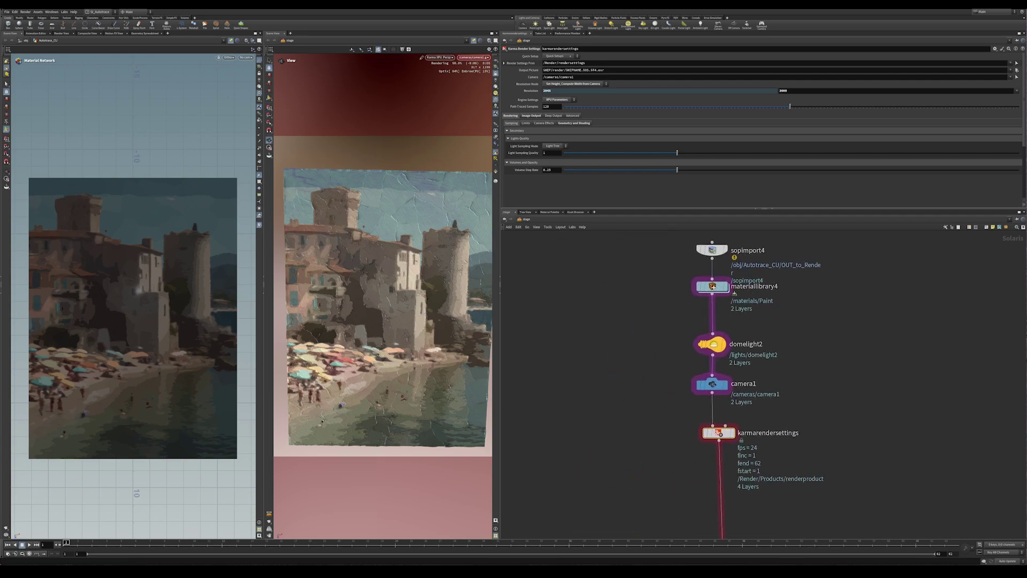
{"action": "scroll", "coordinate": [818, 337], "scroll_direction": "down", "scroll_amount": 4}
{"action": "scroll", "coordinate": [827, 336], "scroll_direction": "up", "scroll_amount": 2}
{"action": "scroll", "coordinate": [801, 336], "scroll_direction": "up", "scroll_amount": 6}
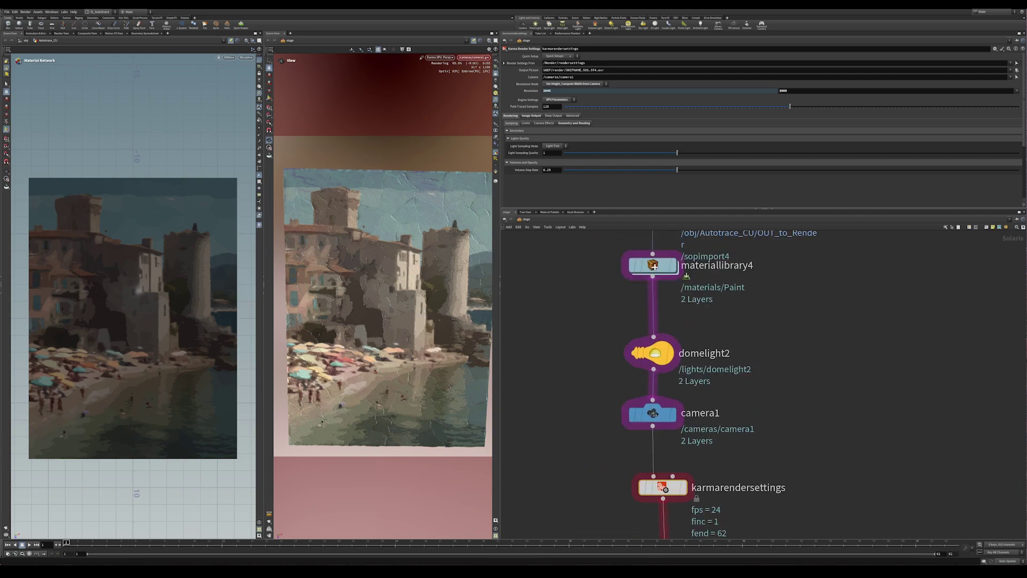
{"action": "left_click", "coordinate": [652, 353]}
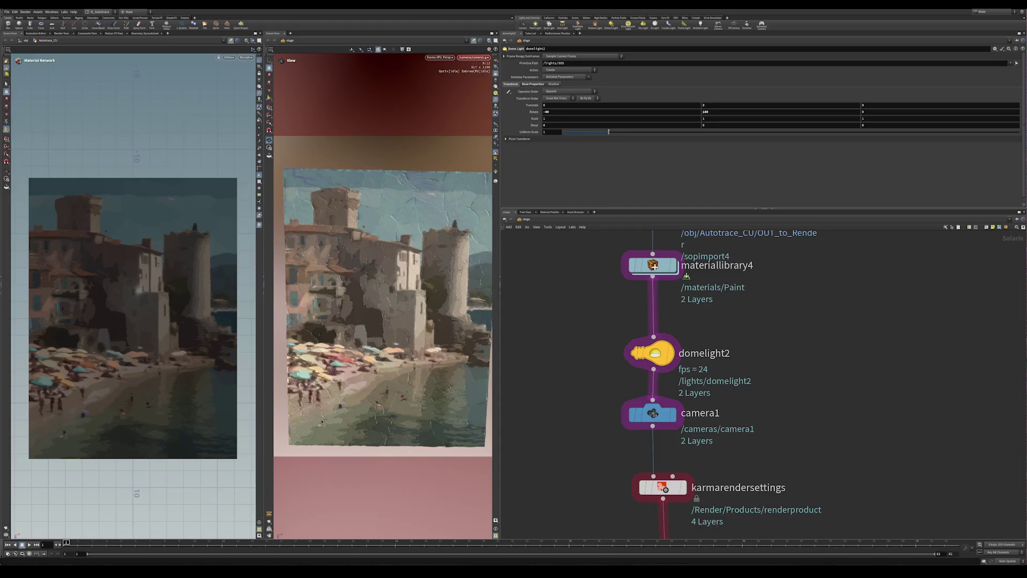
Try an X rotation of -90 on domelight2 and set it back to -40
{"action": "left_click_drag", "start_coordinate": [552, 112], "coordinate": [534, 125]}
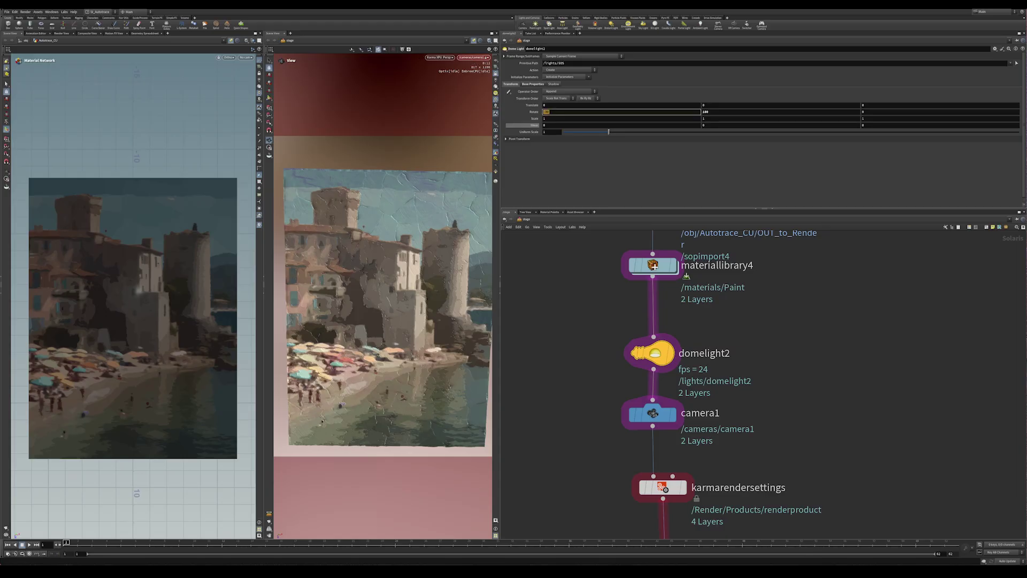
{"action": "type", "text": "-90"}
{"action": "key", "text": "Return"}
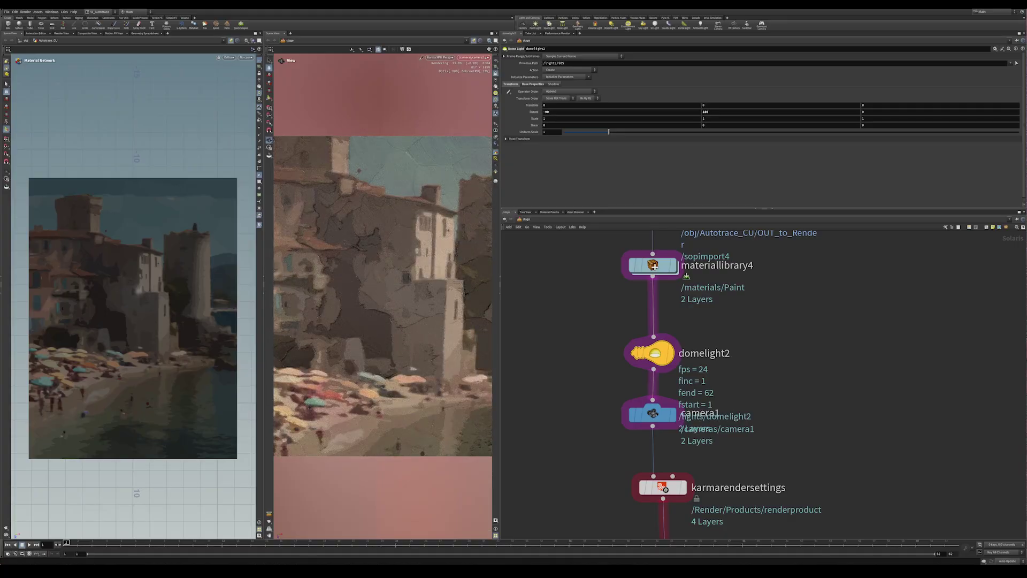
{"action": "left_click_drag", "start_coordinate": [553, 112], "coordinate": [535, 117]}
{"action": "type", "text": "-40"}
{"action": "key", "text": "Return"}
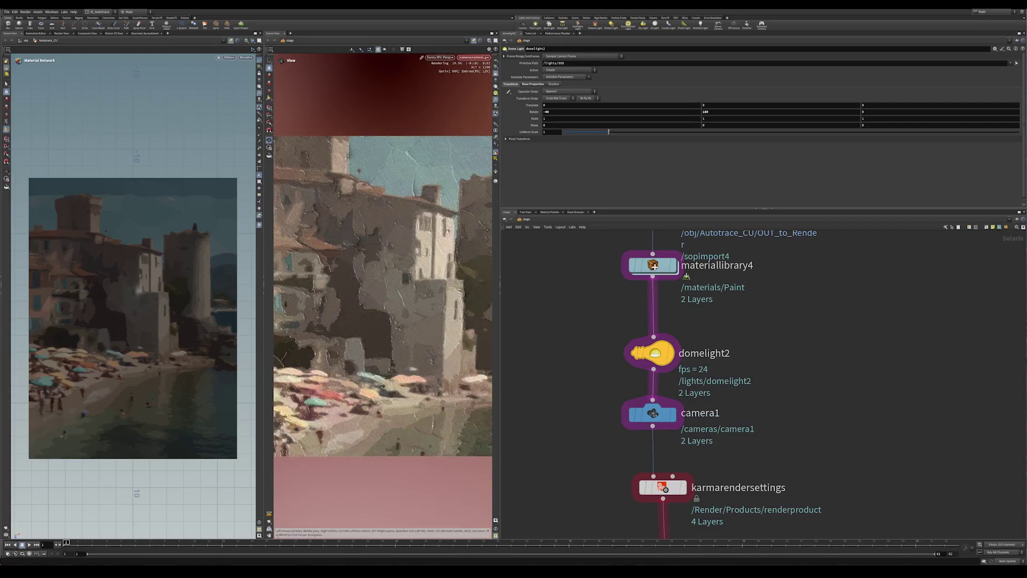
Try an X rotation of -10 on domelight2 and restore it to -40
{"action": "left_click_drag", "start_coordinate": [553, 113], "coordinate": [525, 118]}
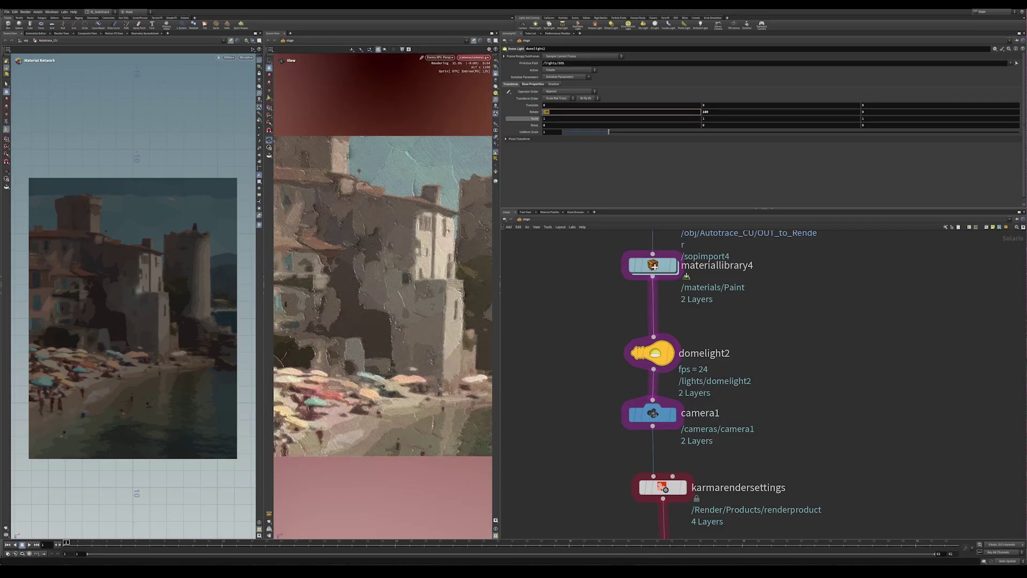
{"action": "type", "text": "-10"}
{"action": "key", "text": "Return"}
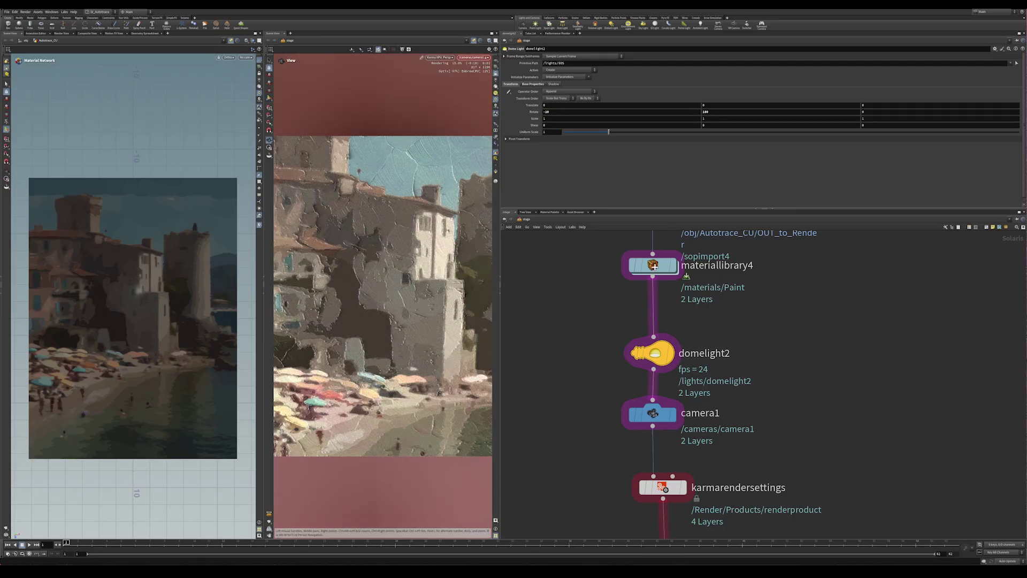
{"action": "left_click", "coordinate": [551, 111]}
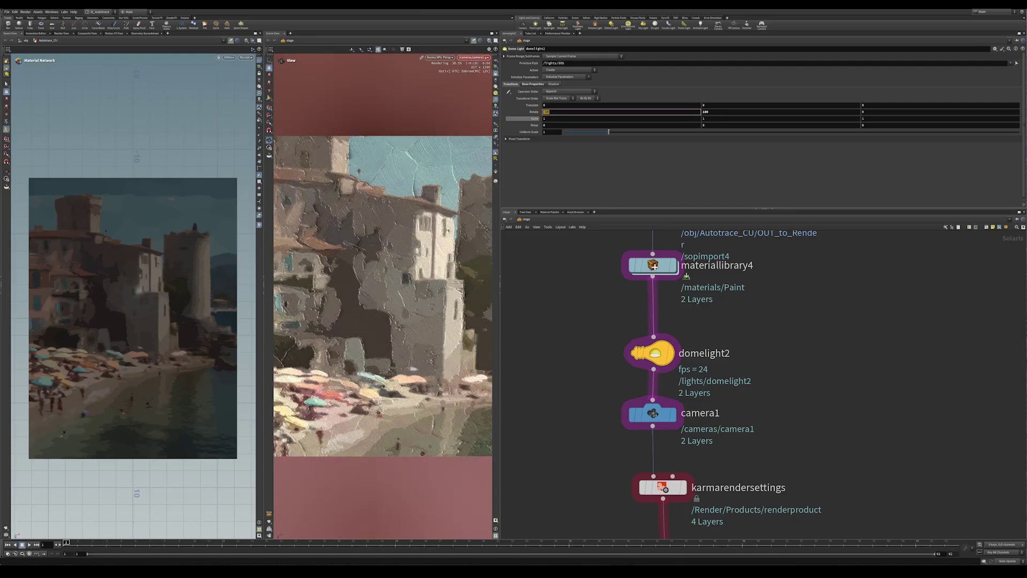
{"action": "type", "text": "-40"}
{"action": "key", "text": "Return"}
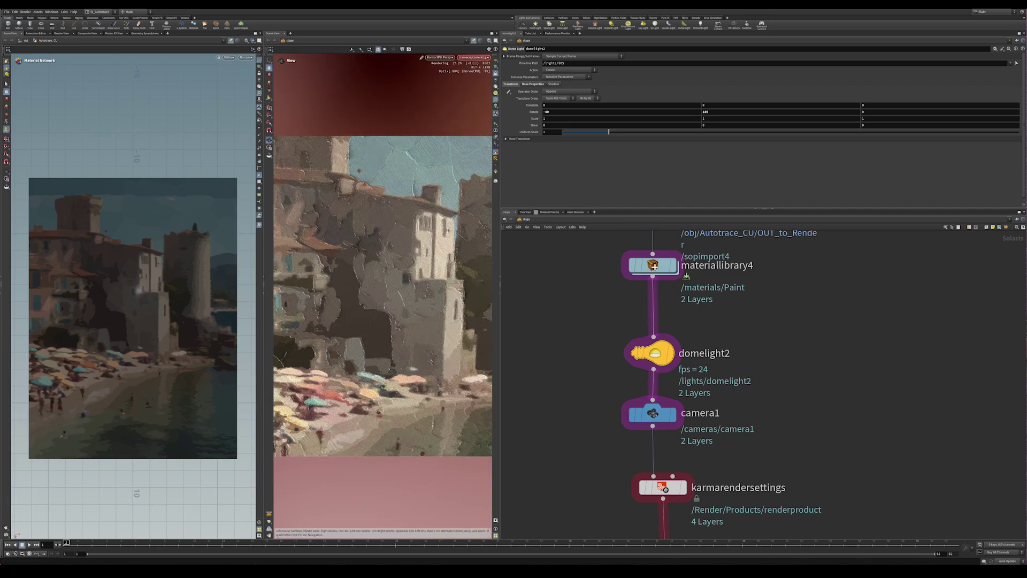
Set the Y rotation of domelight2 to 0 and examine the relit painting in the render from different angles
{"action": "double_click", "coordinate": [706, 112]}
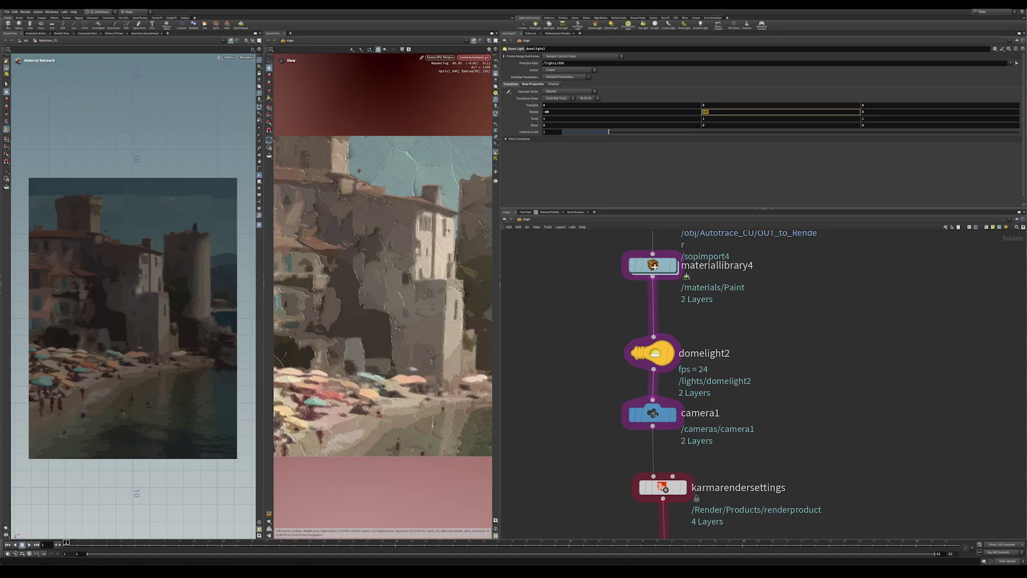
{"action": "key", "text": "ctrl+z"}
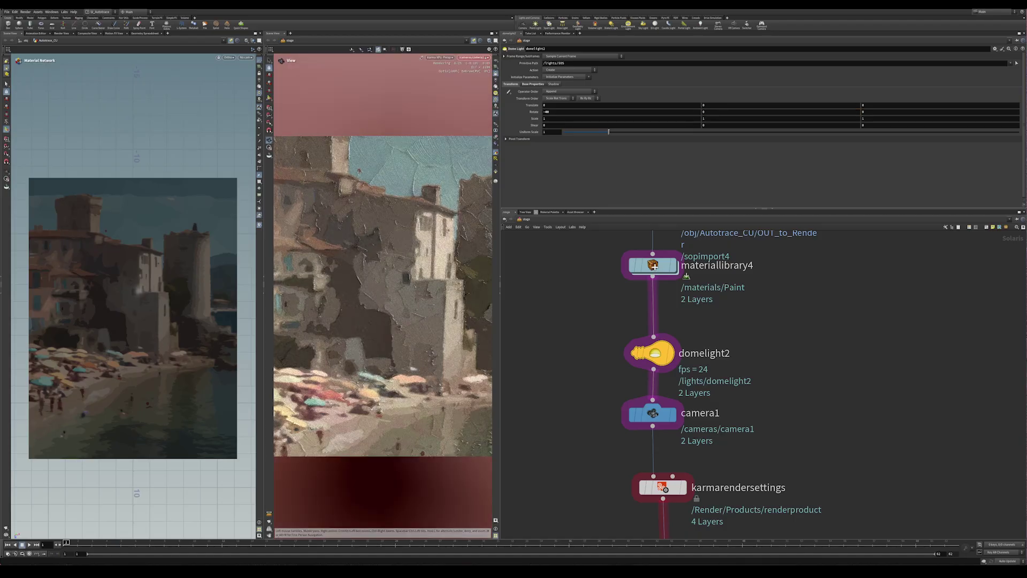
{"action": "scroll", "coordinate": [358, 287], "scroll_direction": "up", "scroll_amount": 2}
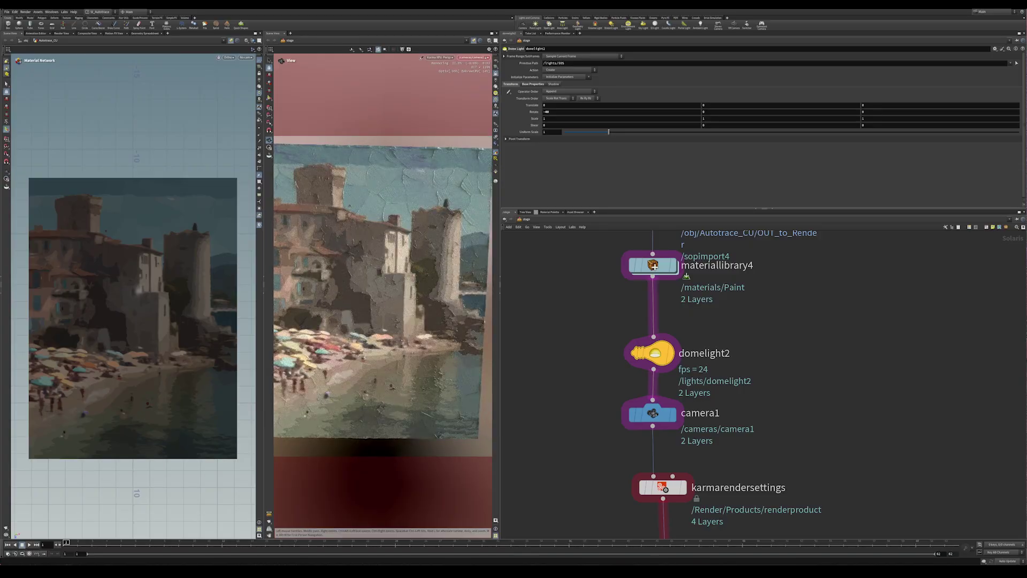
{"action": "scroll", "coordinate": [383, 296], "scroll_direction": "up", "scroll_amount": 8}
{"action": "middle_click_drag", "start_coordinate": [383, 289], "coordinate": [338, 327]}
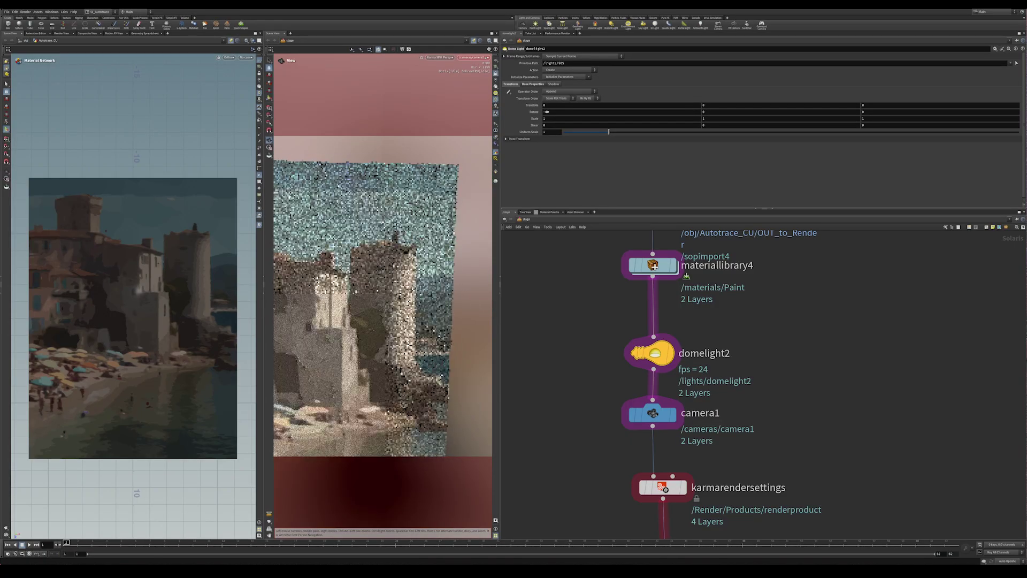
{"action": "mouse_move", "coordinate": [415, 449]}
{"action": "left_mouse_down"}
{"action": "mouse_move", "coordinate": [428, 441]}
{"action": "mouse_move", "coordinate": [416, 424]}
{"action": "left_mouse_up"}
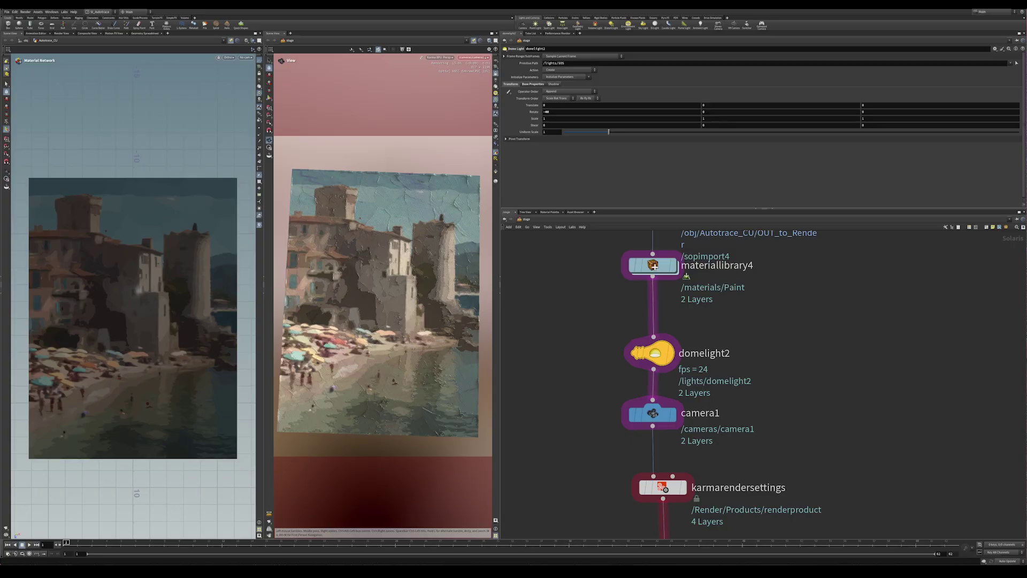
{"action": "middle_click_drag", "start_coordinate": [594, 370], "coordinate": [616, 361]}
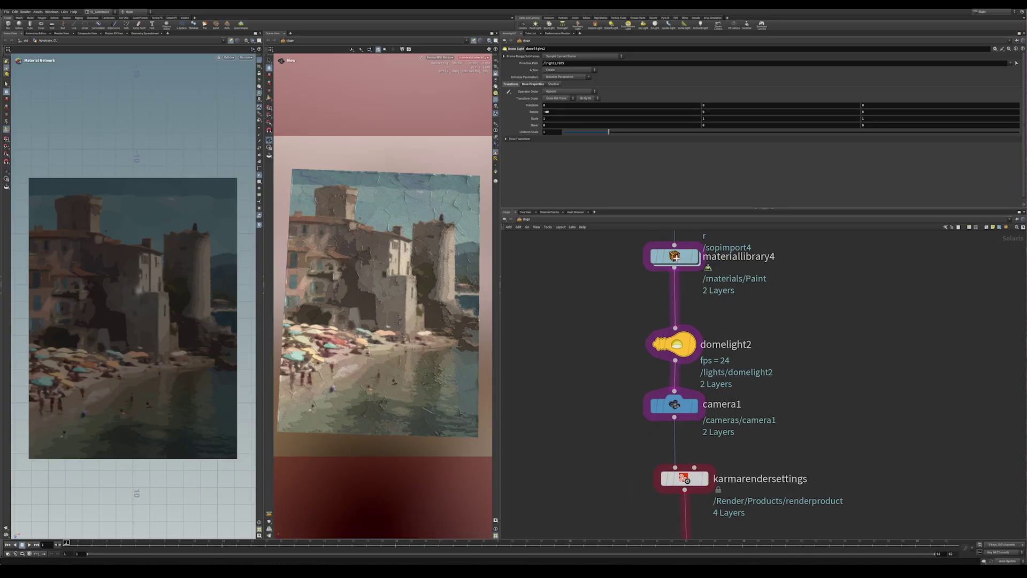